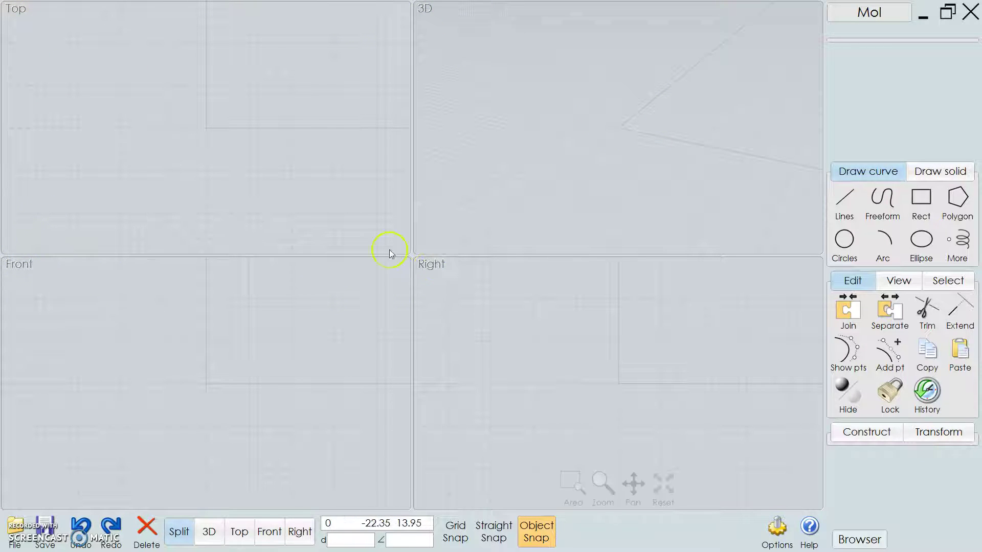
Look through the 3D, Top, Front and Right views one by one and return to the split view
{"action": "left_click", "coordinate": [216, 535]}
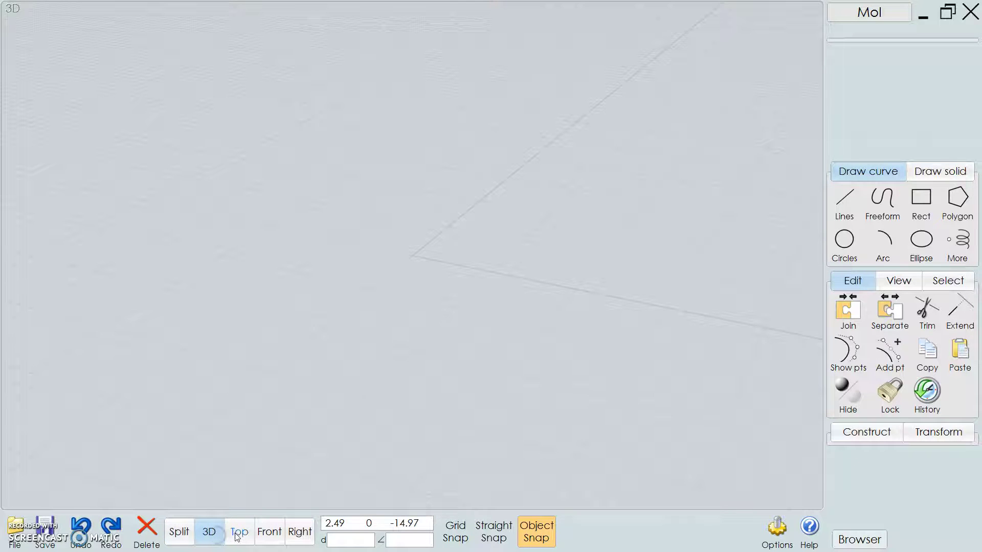
{"action": "left_click", "coordinate": [238, 535]}
{"action": "left_click", "coordinate": [268, 536]}
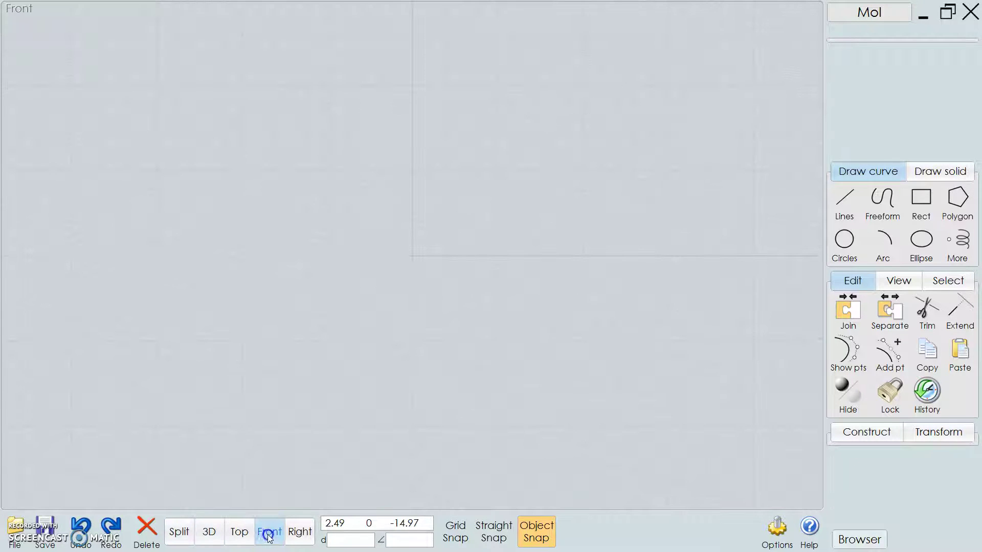
{"action": "left_click", "coordinate": [300, 537]}
{"action": "left_click", "coordinate": [189, 534]}
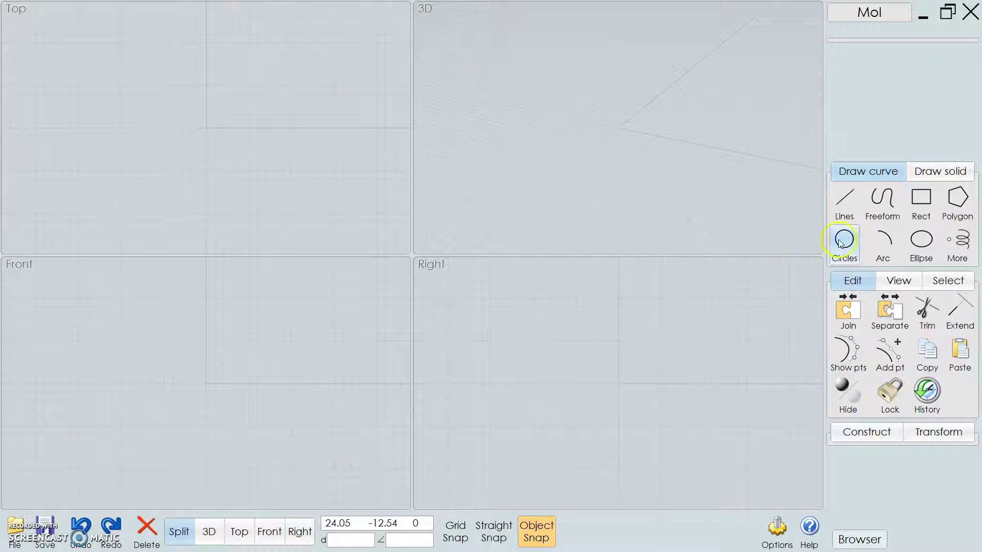
Add the Side reference image in the Right view, from the origin to an opposite corner at about 19.89, 15.14
{"action": "left_click", "coordinate": [942, 437]}
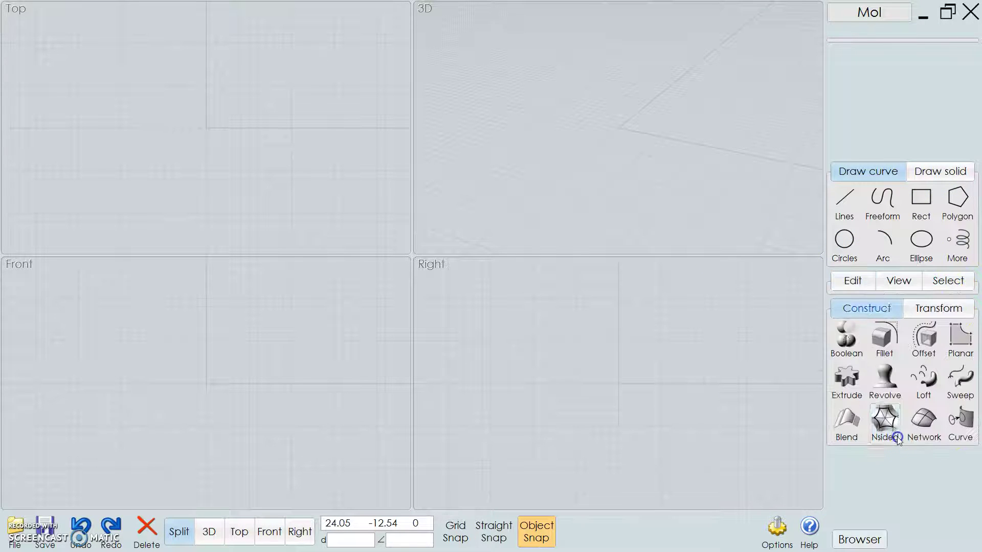
{"action": "left_click", "coordinate": [899, 285]}
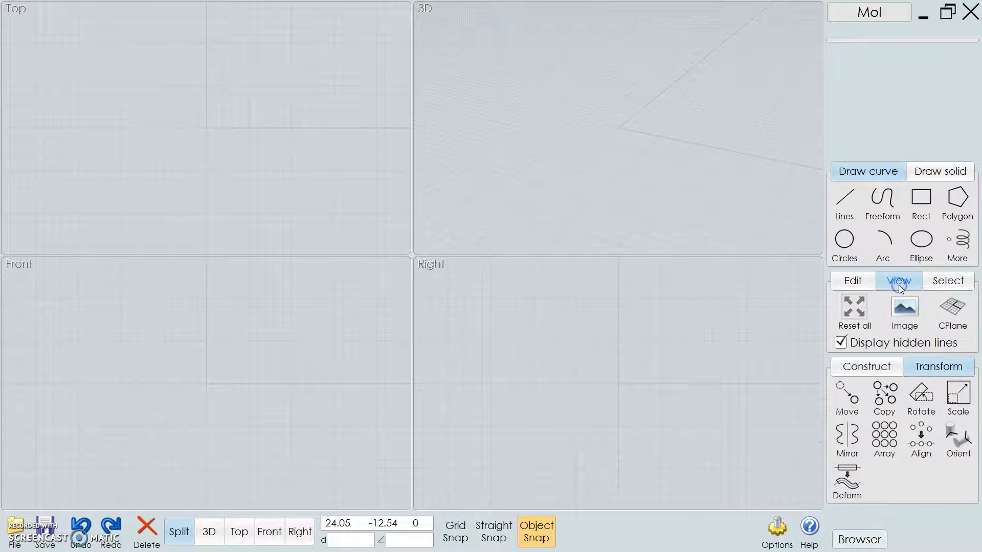
{"action": "left_click", "coordinate": [905, 311]}
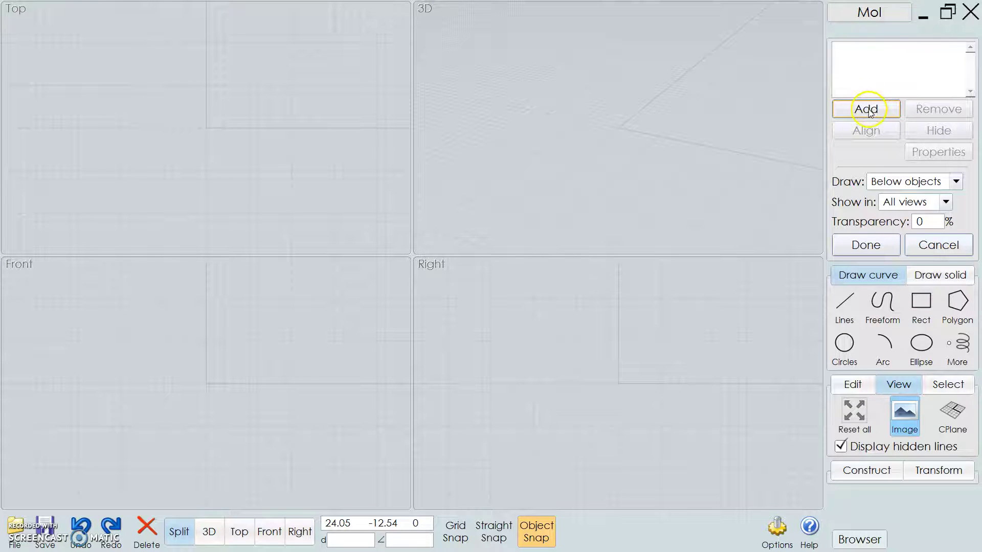
{"action": "left_click", "coordinate": [868, 109]}
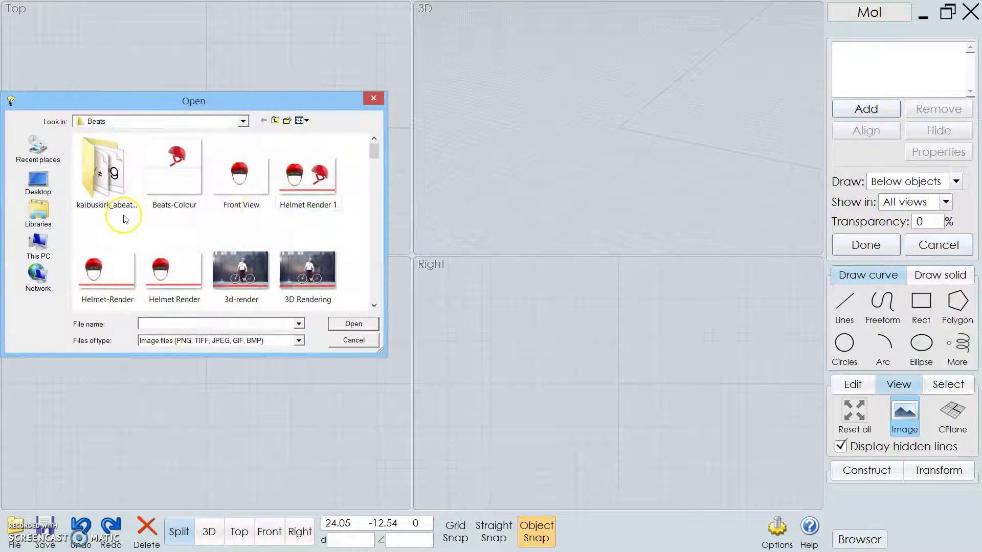
{"action": "left_click_drag", "start_coordinate": [375, 154], "coordinate": [382, 260]}
{"action": "left_click", "coordinate": [315, 236]}
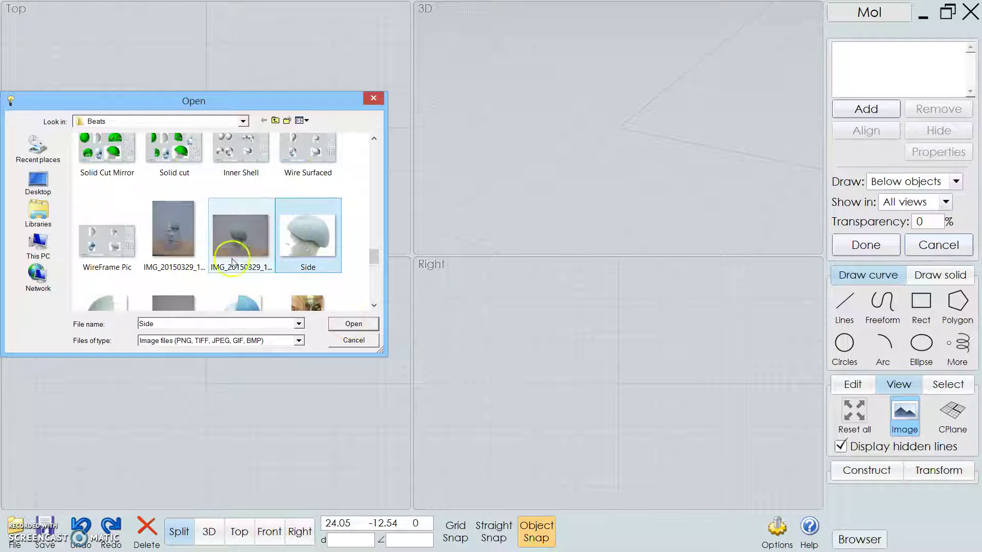
{"action": "mouse_move", "coordinate": [295, 239]}
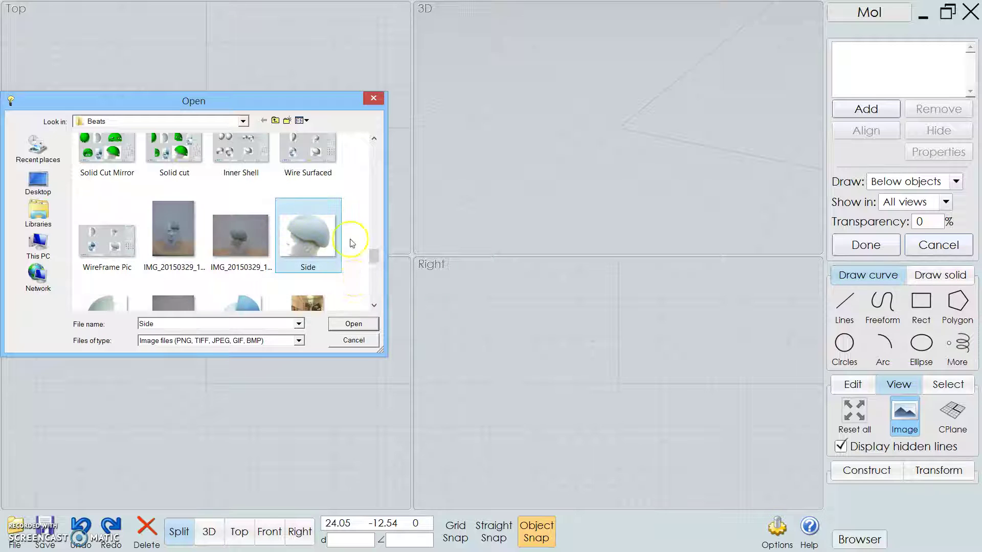
{"action": "left_click", "coordinate": [354, 324]}
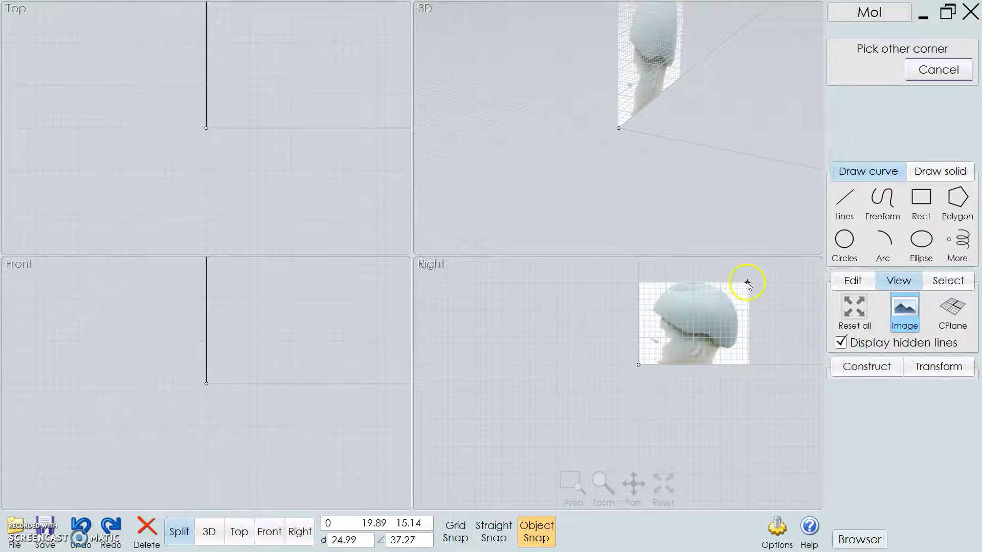
{"action": "left_click", "coordinate": [747, 283]}
Add the Front reference image in the Front view, with its first corner at the origin
{"action": "scroll", "coordinate": [706, 66], "scroll_direction": "up", "scroll_amount": 2}
{"action": "scroll", "coordinate": [660, 62], "scroll_direction": "down", "scroll_amount": 4}
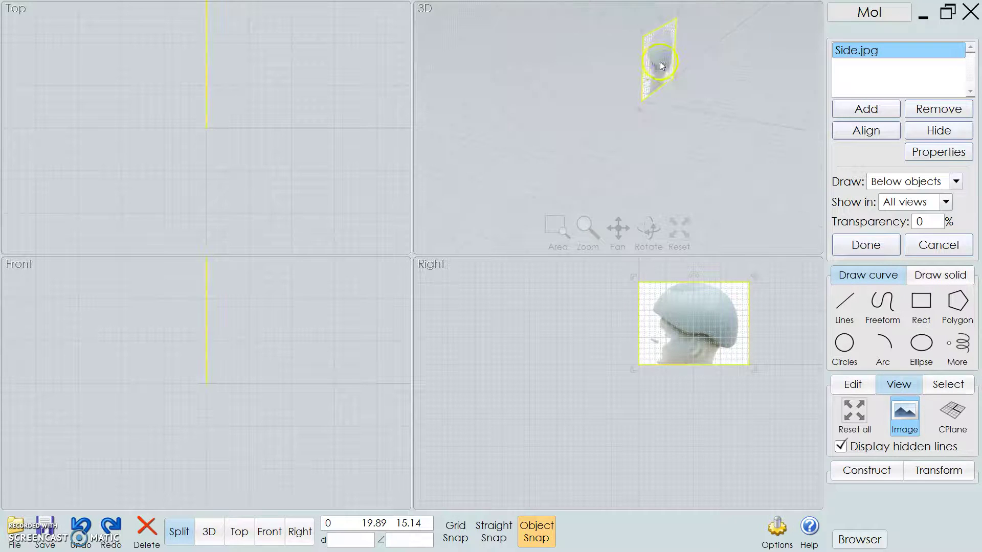
{"action": "right_click_drag", "start_coordinate": [660, 61], "coordinate": [706, 71]}
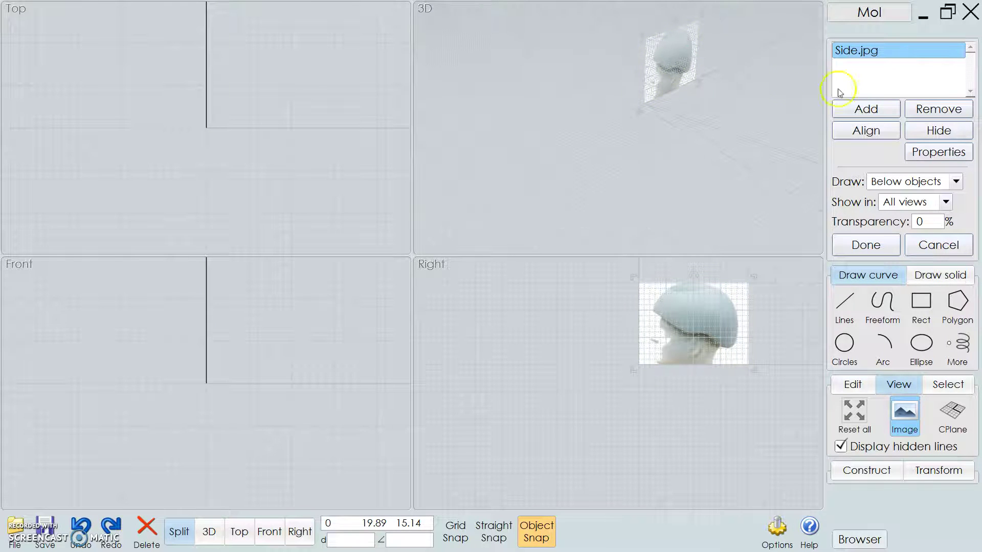
{"action": "left_click", "coordinate": [868, 110]}
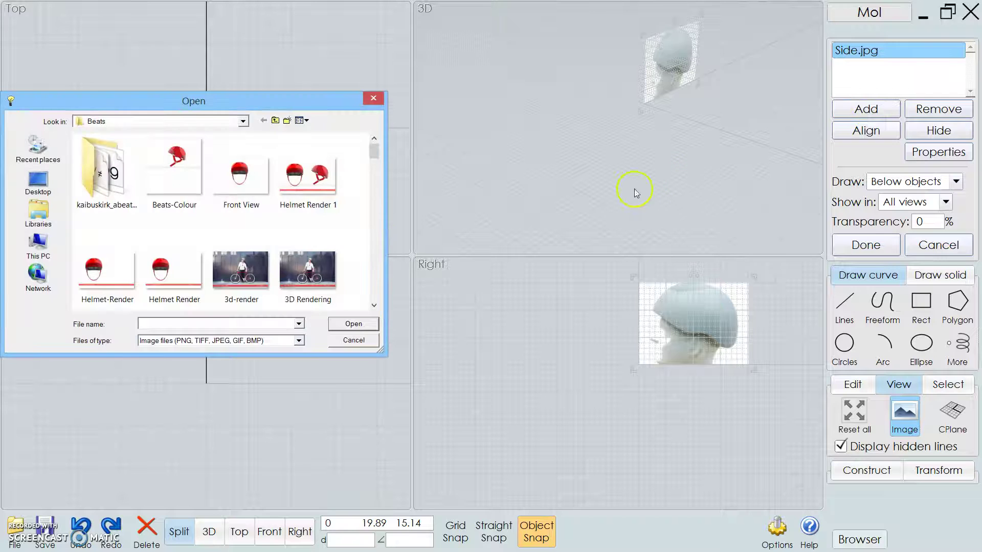
{"action": "left_click_drag", "start_coordinate": [378, 152], "coordinate": [385, 264]}
{"action": "left_click", "coordinate": [266, 260]}
{"action": "left_click", "coordinate": [372, 327]}
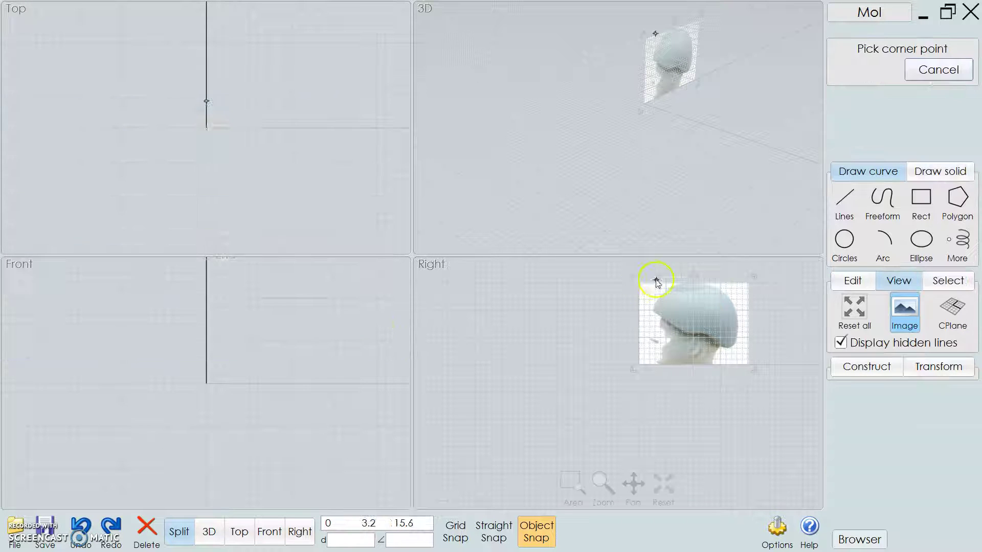
{"action": "left_click", "coordinate": [206, 384]}
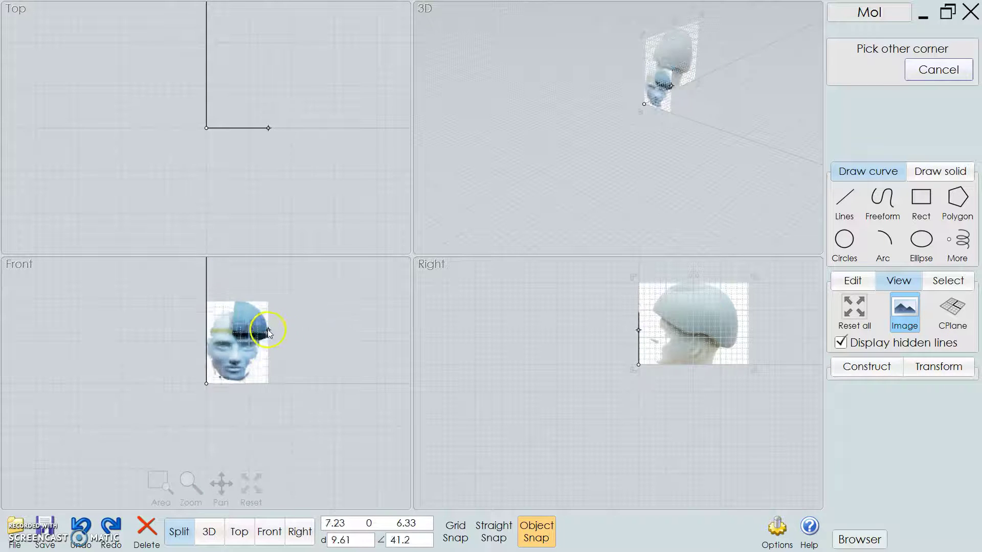
{"action": "left_click", "coordinate": [348, 318]}
Move the front image about 15.83 units to centre its helmet split on the vertical axis, and shift the side image about 10.43 units to match
{"action": "left_click_drag", "start_coordinate": [315, 288], "coordinate": [256, 412]}
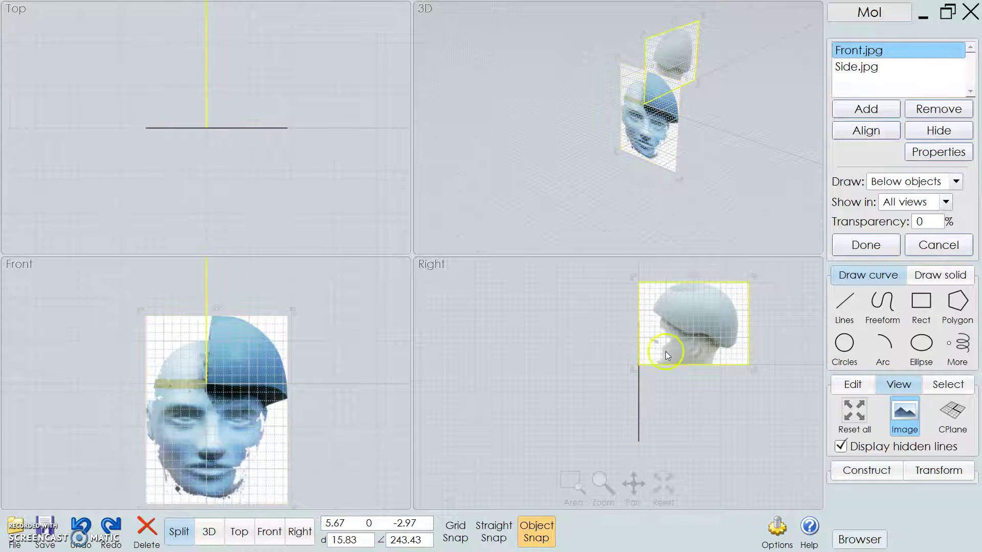
{"action": "left_click_drag", "start_coordinate": [697, 321], "coordinate": [680, 378]}
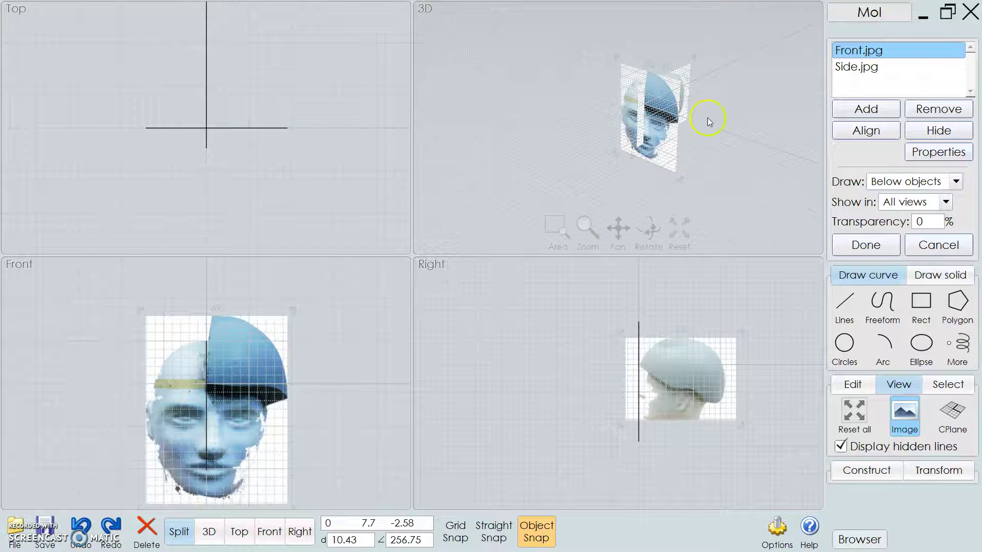
Add the Top reference image in the Top view, from the origin to an opposite corner at about 13.71, 12.45
{"action": "left_click", "coordinate": [869, 108]}
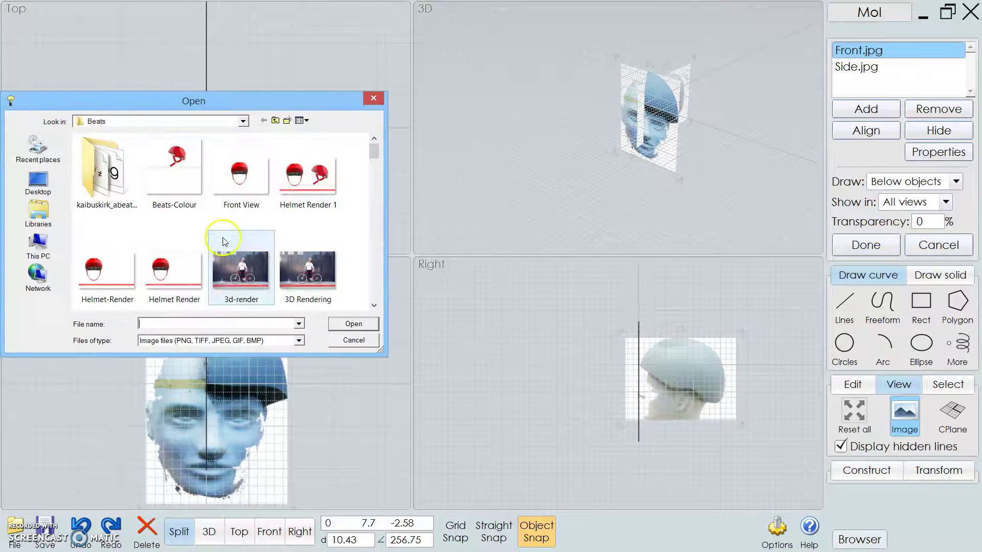
{"action": "left_click_drag", "start_coordinate": [373, 151], "coordinate": [372, 271]}
{"action": "left_click", "coordinate": [128, 232]}
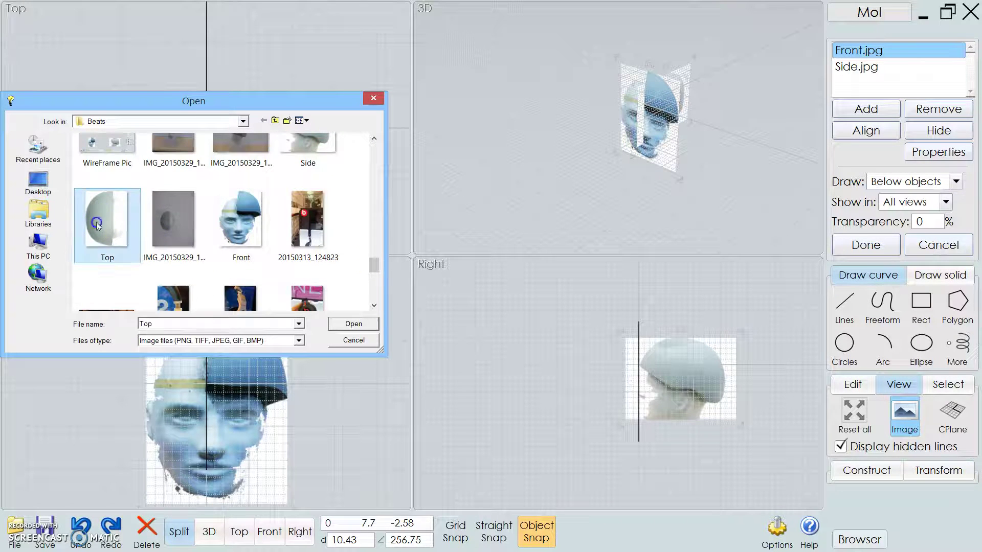
{"action": "left_click_drag", "start_coordinate": [371, 271], "coordinate": [371, 263]}
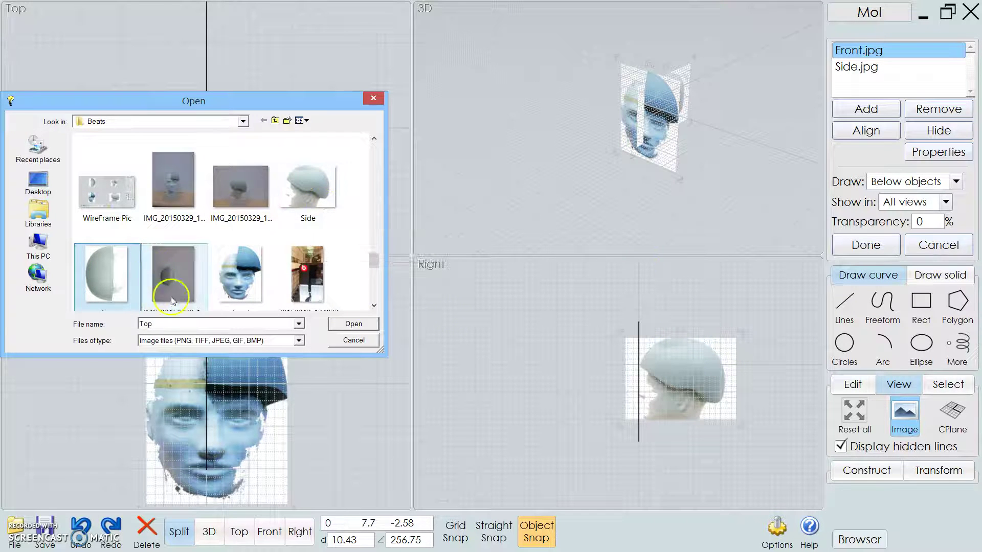
{"action": "left_click", "coordinate": [352, 325]}
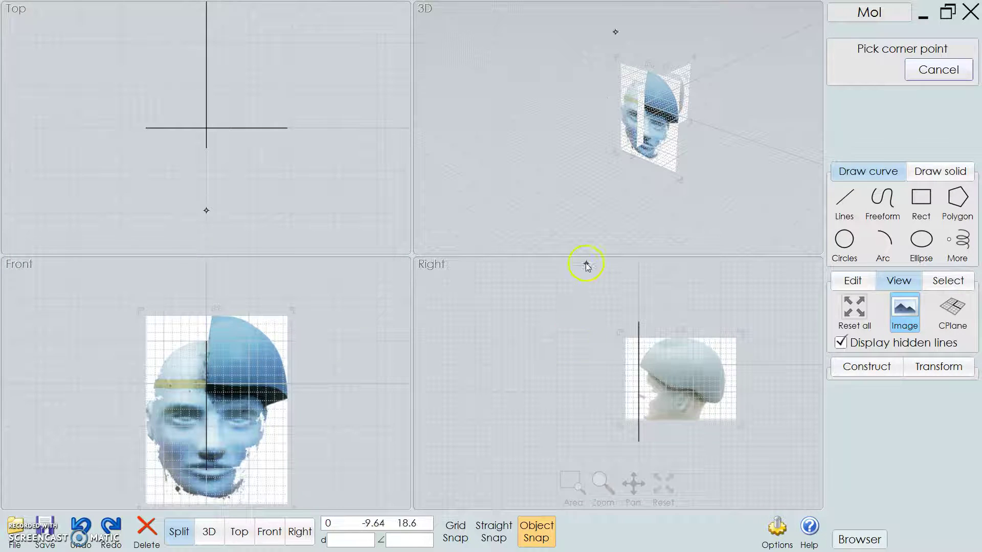
{"action": "left_click", "coordinate": [206, 128]}
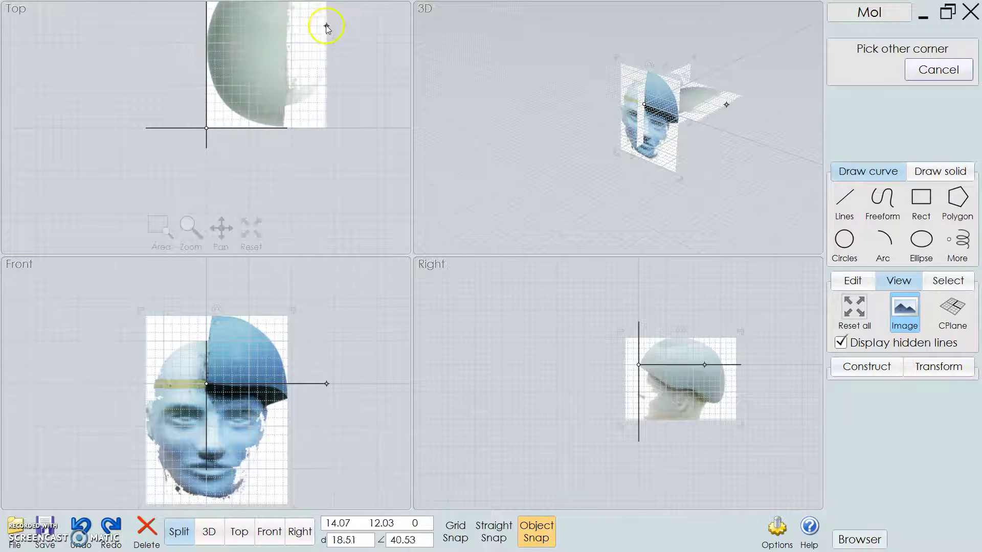
{"action": "left_click", "coordinate": [314, 27]}
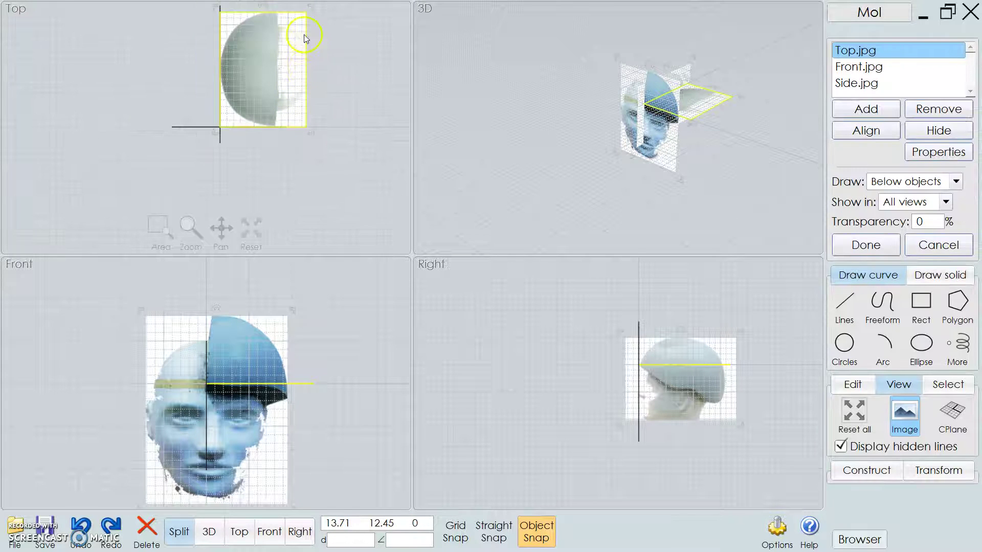
Rotate the top image half a turn and move it about 4.13 units so the half helmet's straight edge meets the vertical axis
{"action": "left_click_drag", "start_coordinate": [266, 6], "coordinate": [260, 133]}
{"action": "left_click_drag", "start_coordinate": [274, 88], "coordinate": [256, 80]}
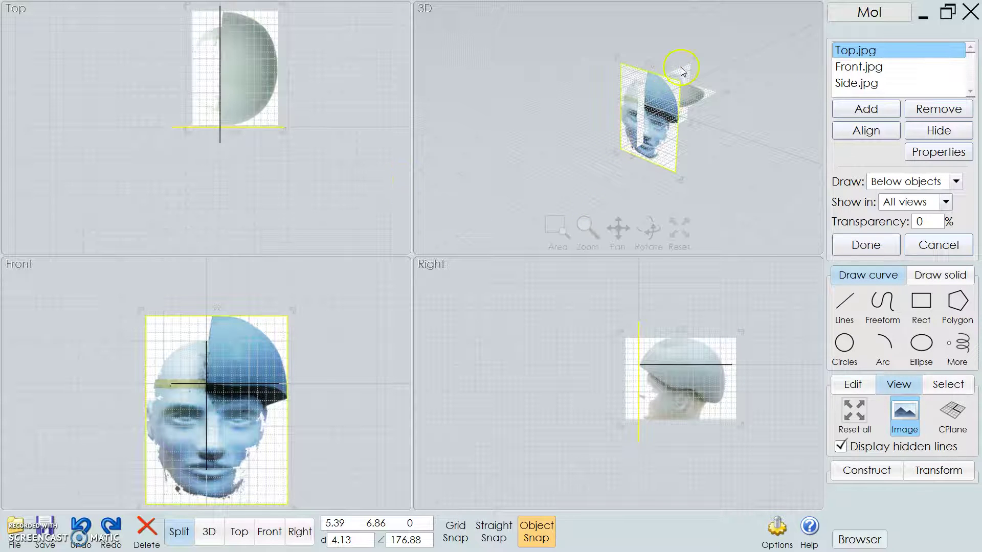
Examine in 3D how the top, front and side reference images line up with each other
{"action": "scroll", "coordinate": [683, 94], "scroll_direction": "down", "scroll_amount": 4}
{"action": "scroll", "coordinate": [687, 90], "scroll_direction": "up", "scroll_amount": 7}
{"action": "right_click_drag", "start_coordinate": [704, 180], "coordinate": [617, 196]}
{"action": "scroll", "coordinate": [699, 135], "scroll_direction": "down", "scroll_amount": 3}
{"action": "scroll", "coordinate": [704, 141], "scroll_direction": "up", "scroll_amount": 7}
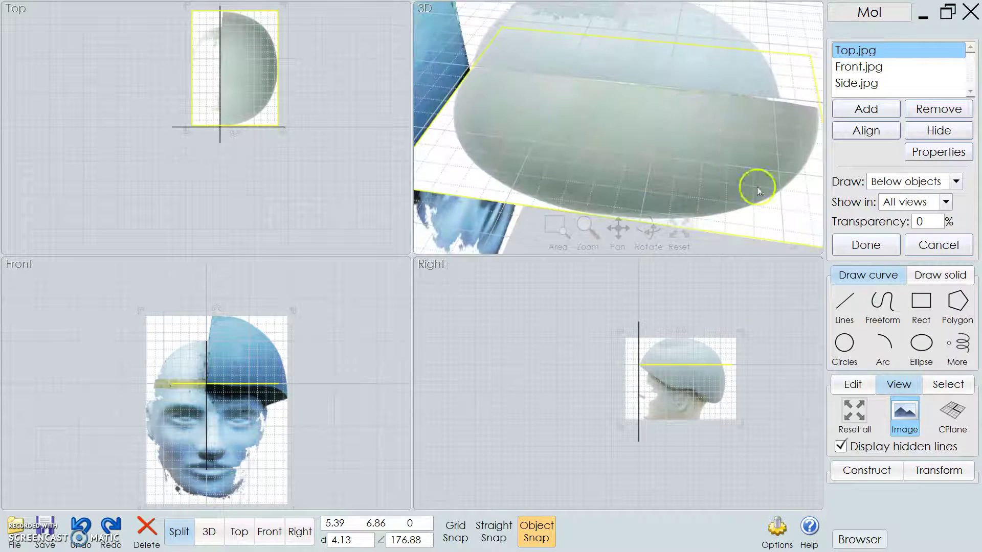
{"action": "mouse_move", "coordinate": [758, 191]}
{"action": "right_mouse_down"}
{"action": "mouse_move", "coordinate": [745, 212]}
{"action": "mouse_move", "coordinate": [747, 175]}
{"action": "mouse_move", "coordinate": [747, 200]}
{"action": "right_mouse_up"}
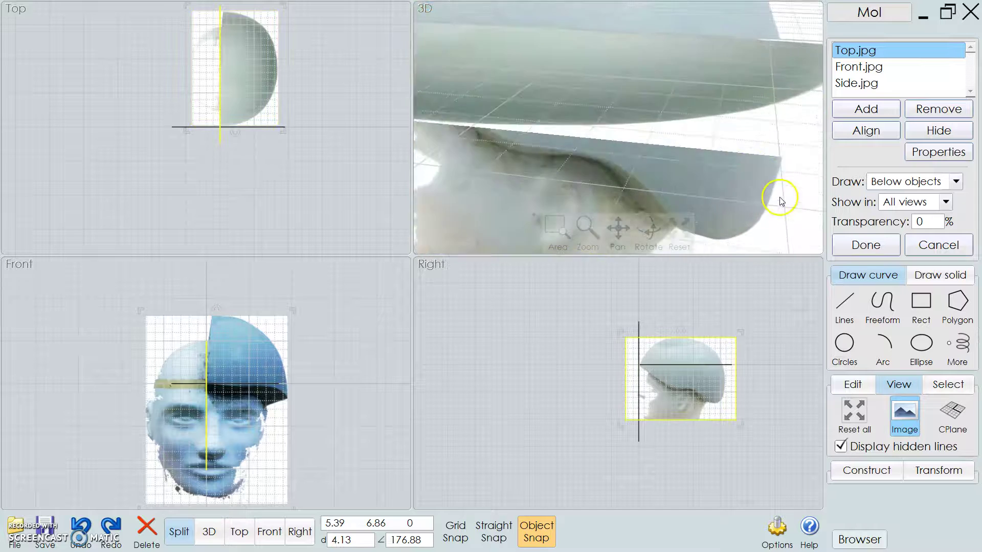
{"action": "scroll", "coordinate": [780, 201], "scroll_direction": "down", "scroll_amount": 3}
{"action": "scroll", "coordinate": [805, 195], "scroll_direction": "down", "scroll_amount": 3}
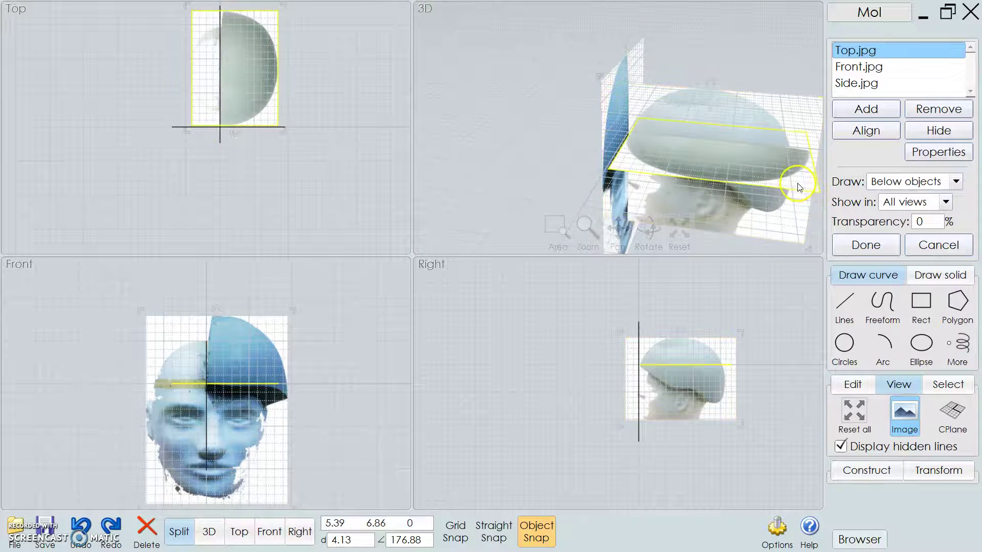
{"action": "scroll", "coordinate": [757, 240], "scroll_direction": "up", "scroll_amount": 3}
Scale the top image down by its outer corner to about 7.37, 15.81 so its helmet length matches the side image
{"action": "left_click", "coordinate": [231, 101]}
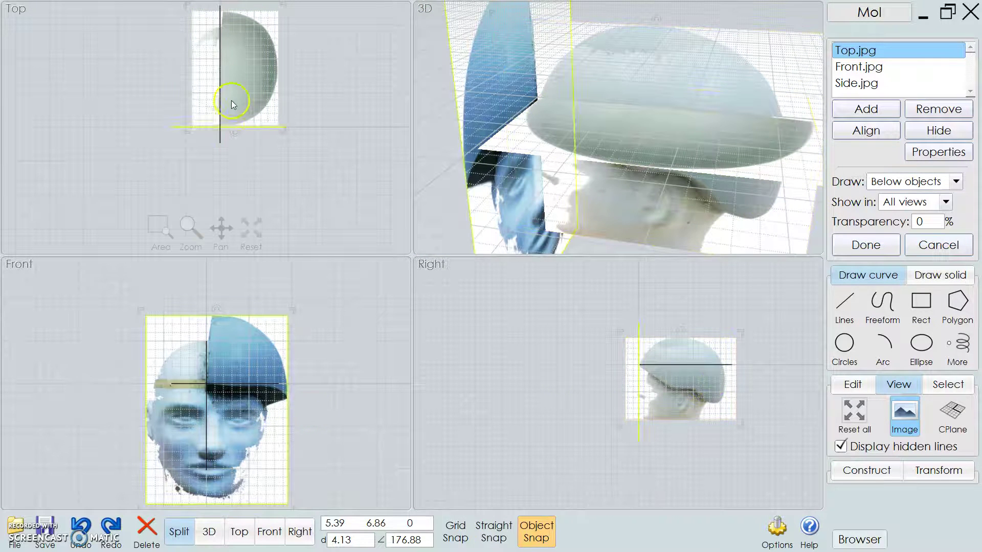
{"action": "scroll", "coordinate": [271, 64], "scroll_direction": "up", "scroll_amount": 3}
{"action": "scroll", "coordinate": [264, 46], "scroll_direction": "down", "scroll_amount": 4}
{"action": "right_click_drag", "start_coordinate": [265, 42], "coordinate": [275, 150]}
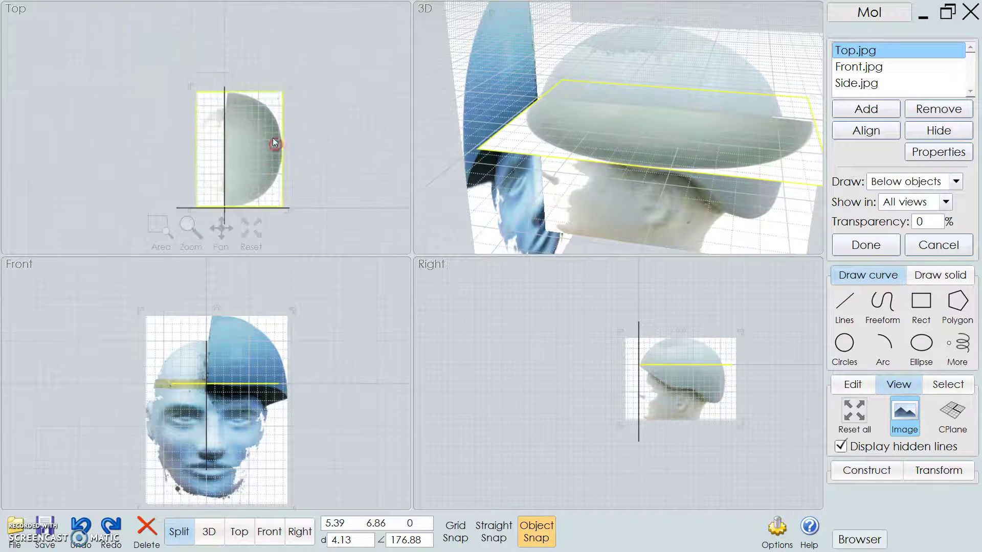
{"action": "scroll", "coordinate": [291, 83], "scroll_direction": "down", "scroll_amount": 3}
{"action": "scroll", "coordinate": [290, 86], "scroll_direction": "up", "scroll_amount": 4}
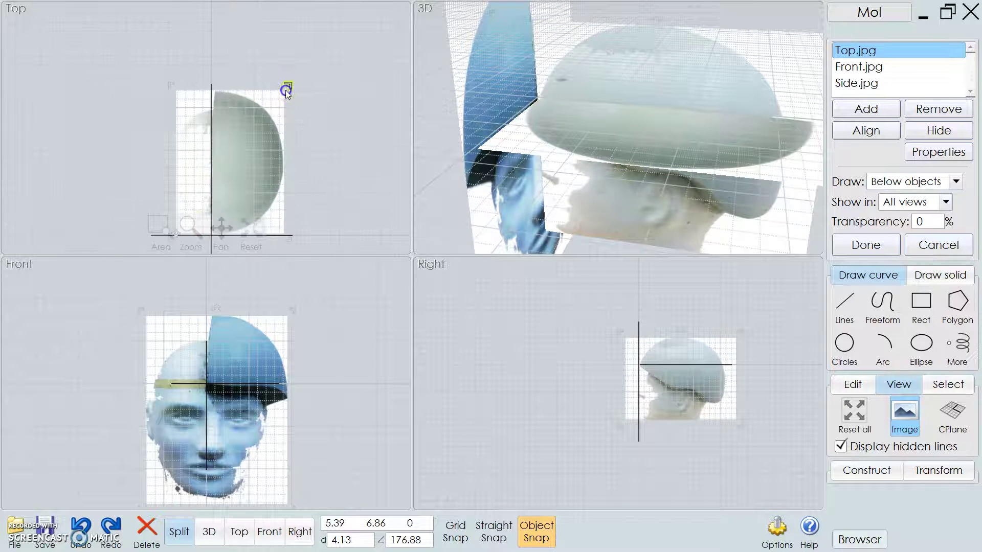
{"action": "mouse_move", "coordinate": [285, 90]}
{"action": "left_mouse_down"}
{"action": "mouse_move", "coordinate": [272, 109]}
{"action": "mouse_move", "coordinate": [275, 101]}
{"action": "left_mouse_up"}
{"action": "left_click", "coordinate": [394, 183]}
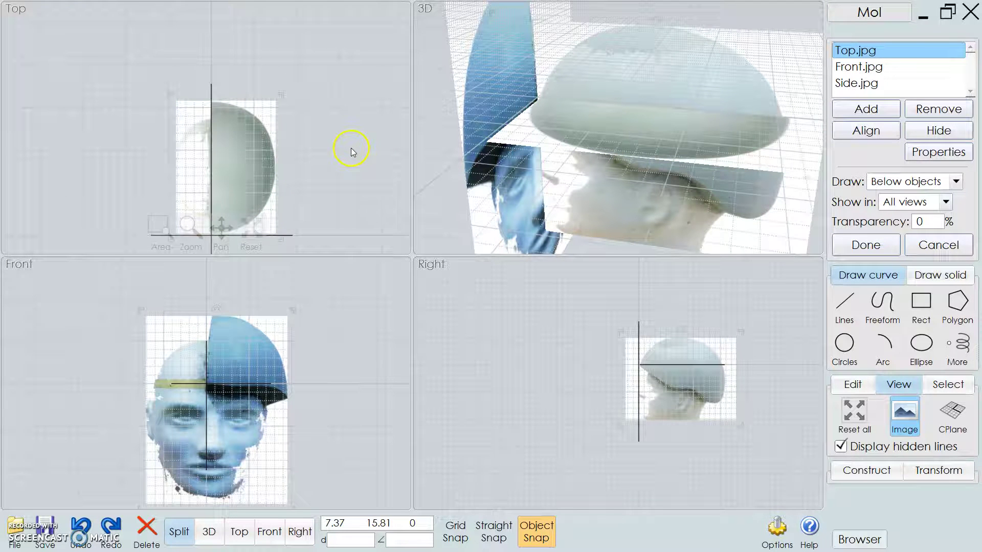
{"action": "left_click", "coordinate": [217, 164]}
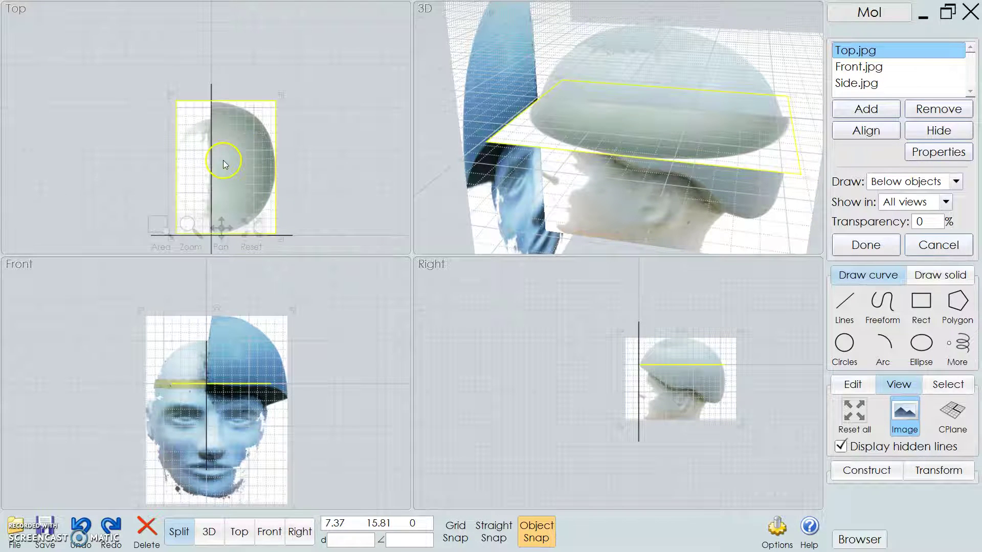
{"action": "left_click", "coordinate": [338, 164]}
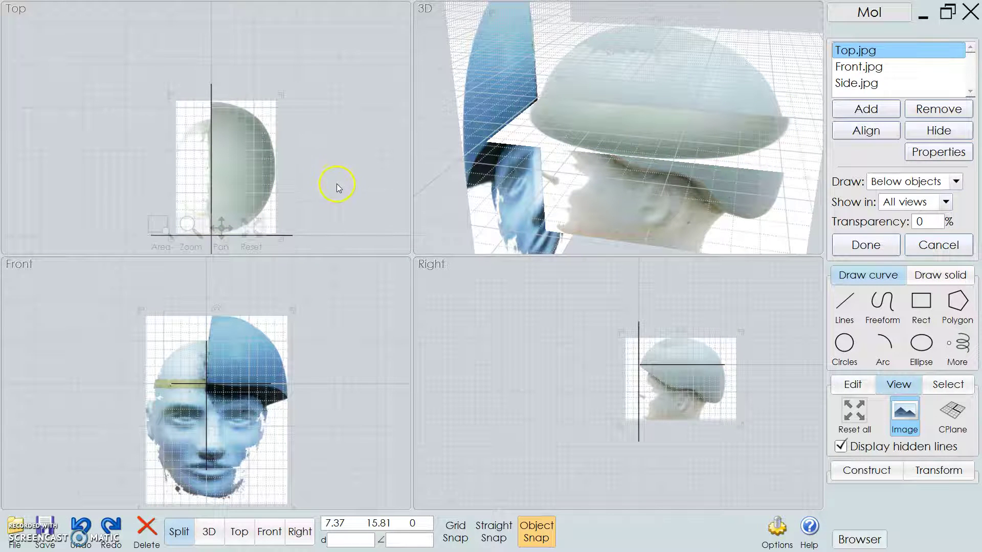
{"action": "right_click_drag", "start_coordinate": [333, 190], "coordinate": [304, 144]}
{"action": "left_click", "coordinate": [634, 116]}
{"action": "left_click", "coordinate": [480, 102]}
{"action": "left_click", "coordinate": [296, 137]}
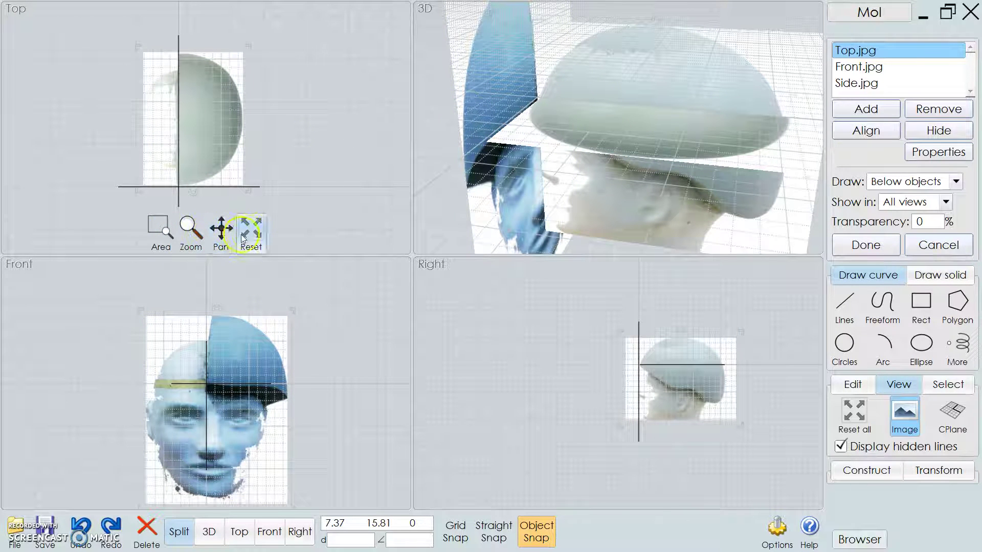
{"action": "left_click", "coordinate": [512, 221]}
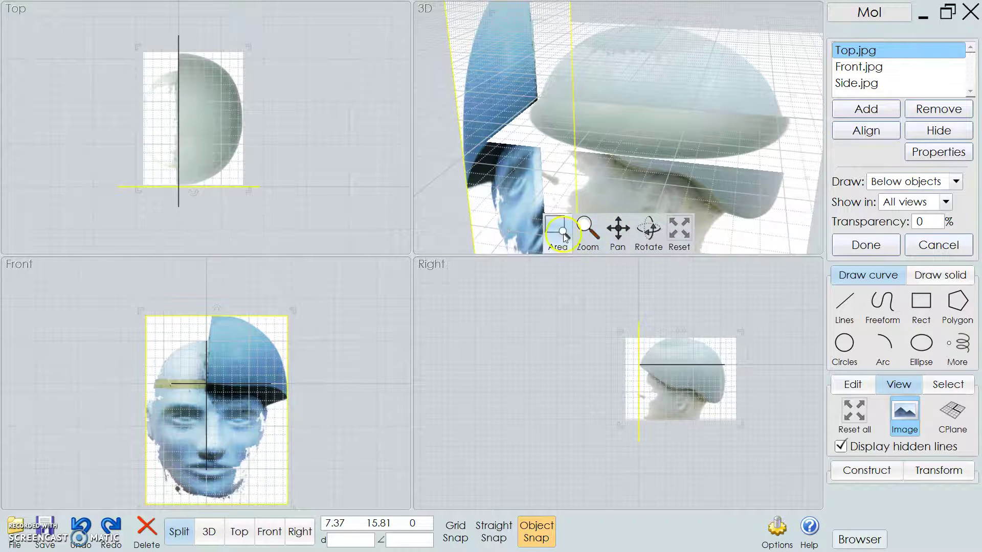
Move the front image back in 3D to roughly the middle of the helmet's length in the side image
{"action": "scroll", "coordinate": [501, 396], "scroll_direction": "up", "scroll_amount": 1}
{"action": "left_click", "coordinate": [670, 352]}
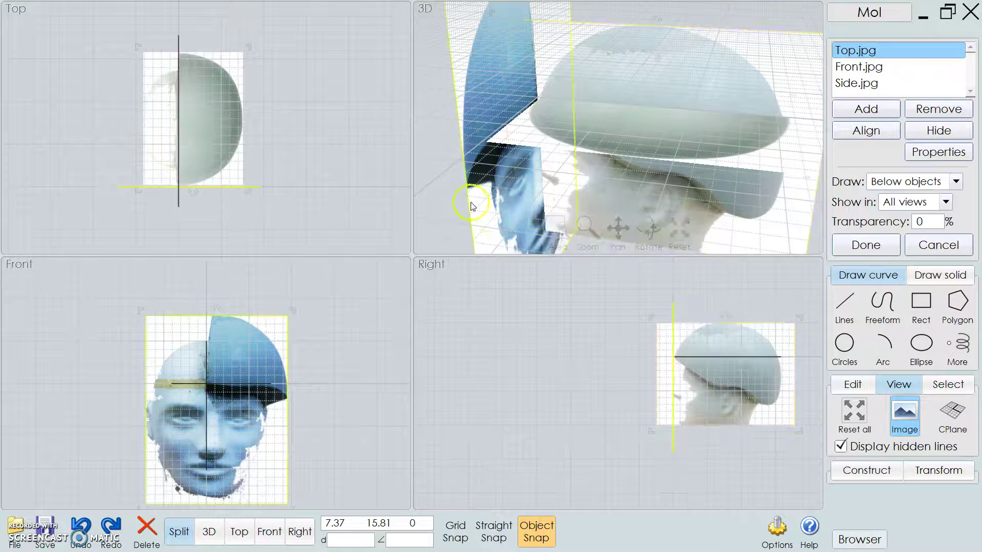
{"action": "left_click", "coordinate": [730, 156]}
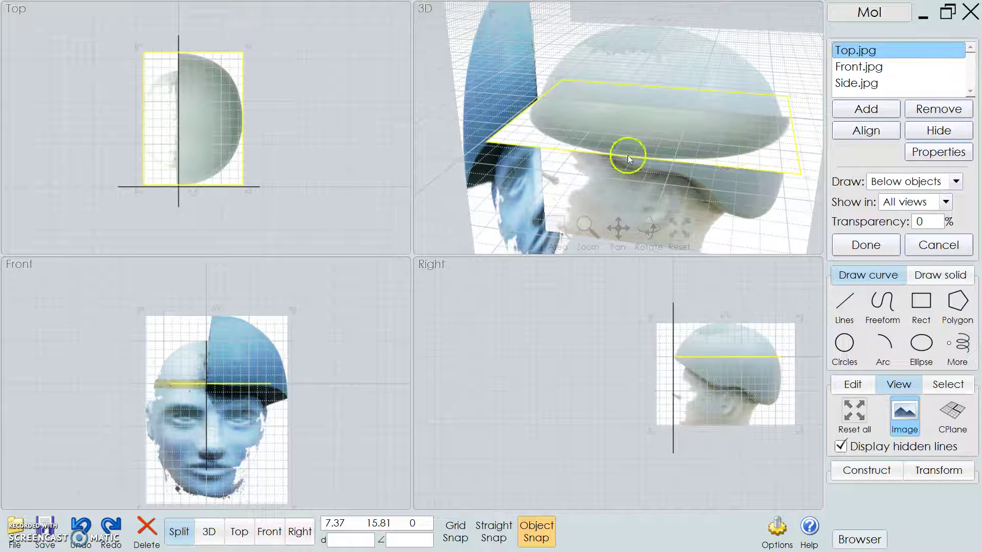
{"action": "left_click", "coordinate": [475, 149]}
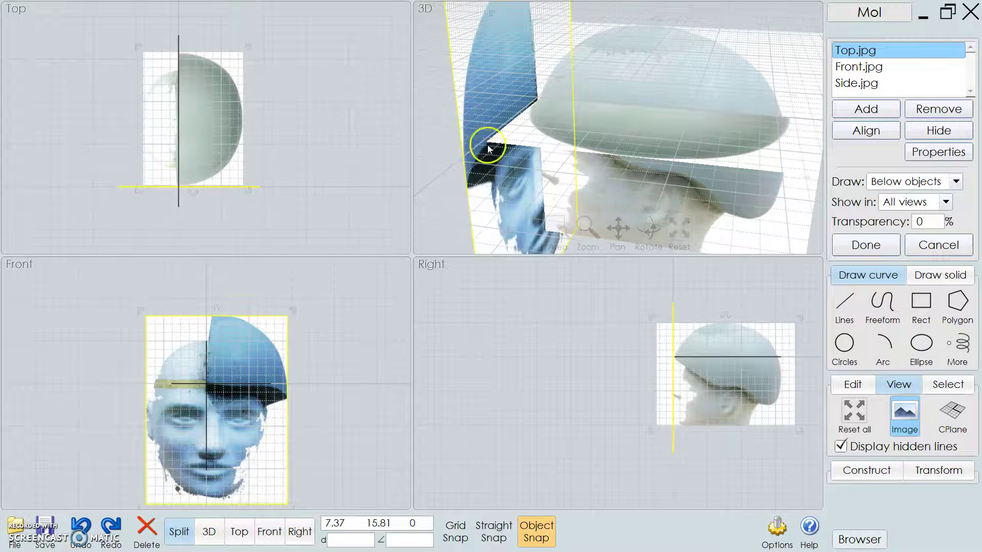
{"action": "scroll", "coordinate": [488, 146], "scroll_direction": "down", "scroll_amount": 2}
{"action": "left_click_drag", "start_coordinate": [503, 97], "coordinate": [563, 111]}
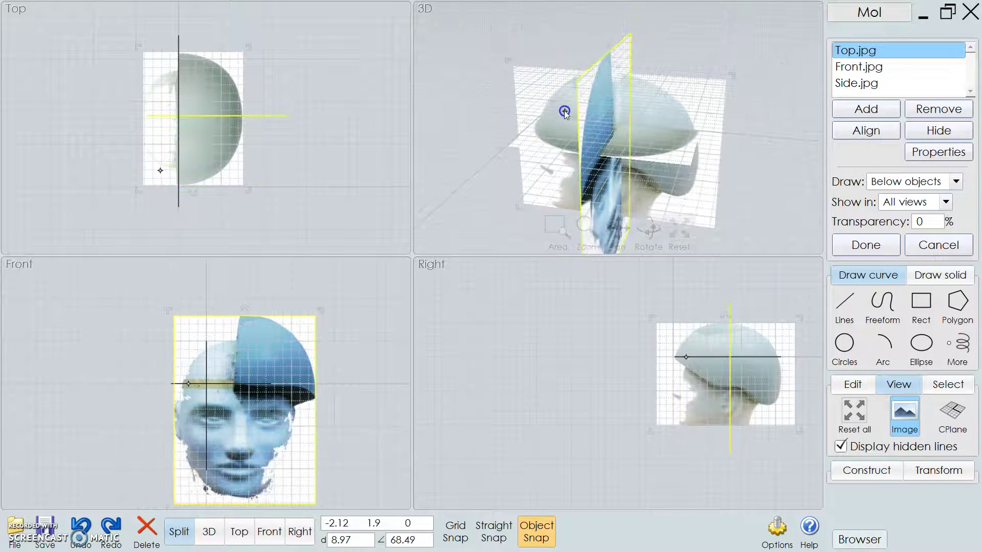
Scale the front image down by its corner and move it about 3.02 units so its midline meets the vertical axis
{"action": "scroll", "coordinate": [310, 339], "scroll_direction": "down", "scroll_amount": 1}
{"action": "left_click_drag", "start_coordinate": [318, 316], "coordinate": [298, 335]}
{"action": "mouse_move", "coordinate": [271, 364]}
{"action": "left_mouse_down"}
{"action": "mouse_move", "coordinate": [254, 360]}
{"action": "mouse_move", "coordinate": [261, 354]}
{"action": "left_mouse_up"}
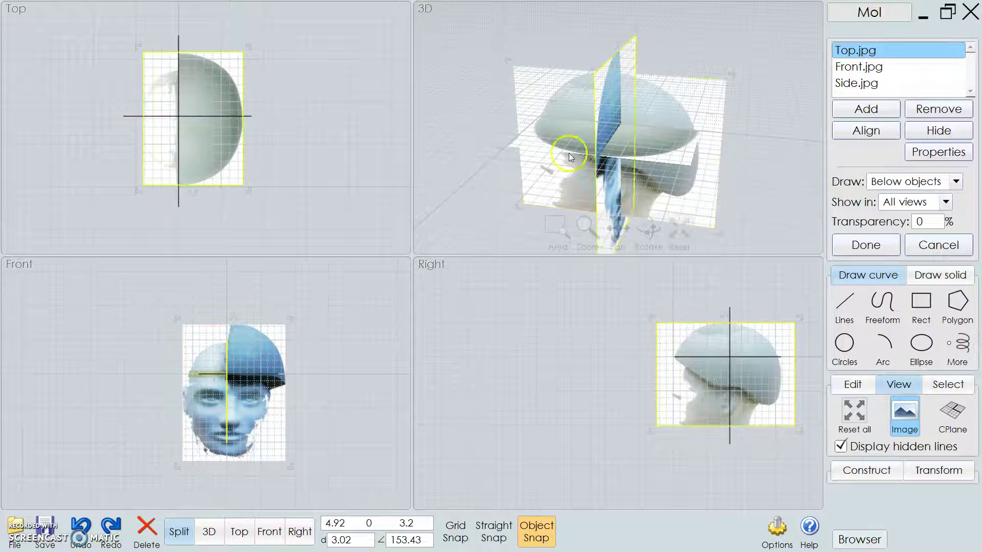
Scale the front image by its upper corner to about 7.42, 8.29, 4.77 so its helmet fits the other two images
{"action": "right_click_drag", "start_coordinate": [574, 153], "coordinate": [665, 153]}
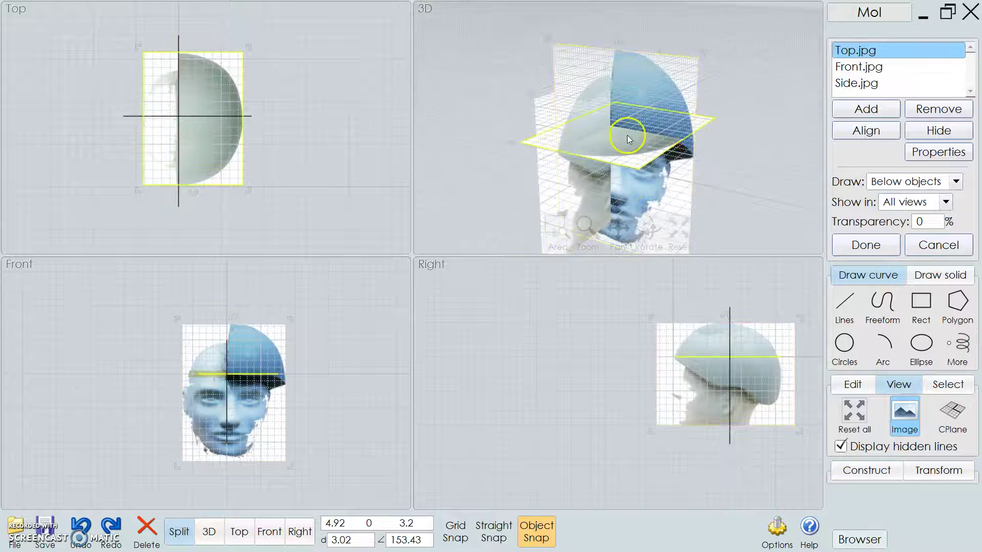
{"action": "left_click", "coordinate": [327, 315]}
{"action": "mouse_move", "coordinate": [291, 321]}
{"action": "left_mouse_down"}
{"action": "mouse_move", "coordinate": [245, 364]}
{"action": "mouse_move", "coordinate": [283, 289]}
{"action": "mouse_move", "coordinate": [291, 306]}
{"action": "left_mouse_up"}
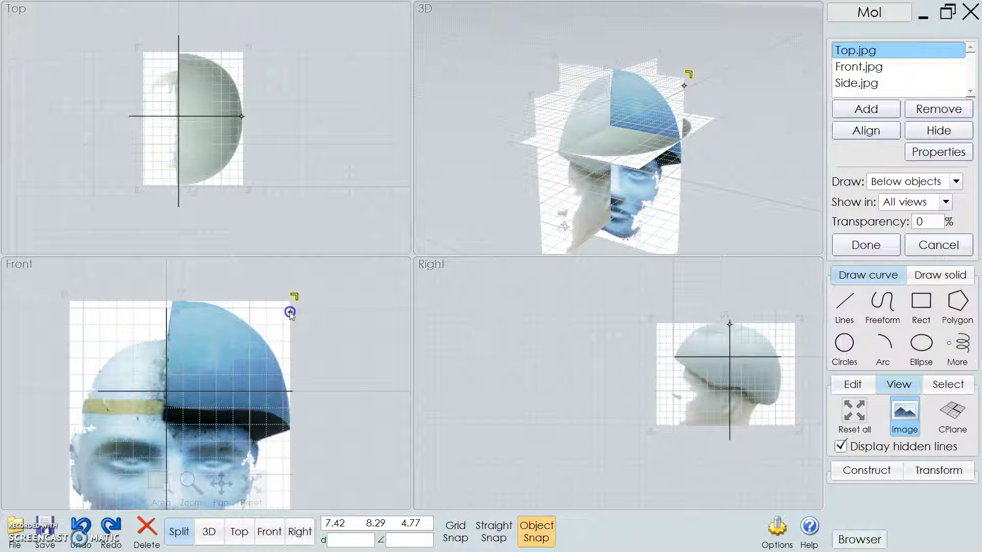
{"action": "right_click_drag", "start_coordinate": [758, 152], "coordinate": [613, 169]}
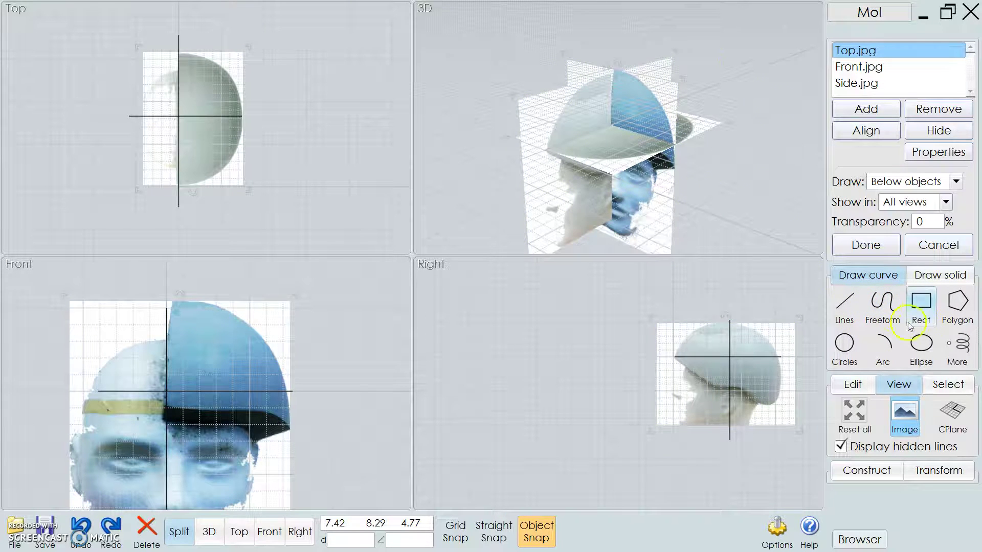
Start a control-point curve at the origin and trace the side image's helmet over the crown to about 0, 10.39, 4.57
{"action": "left_click", "coordinate": [882, 313]}
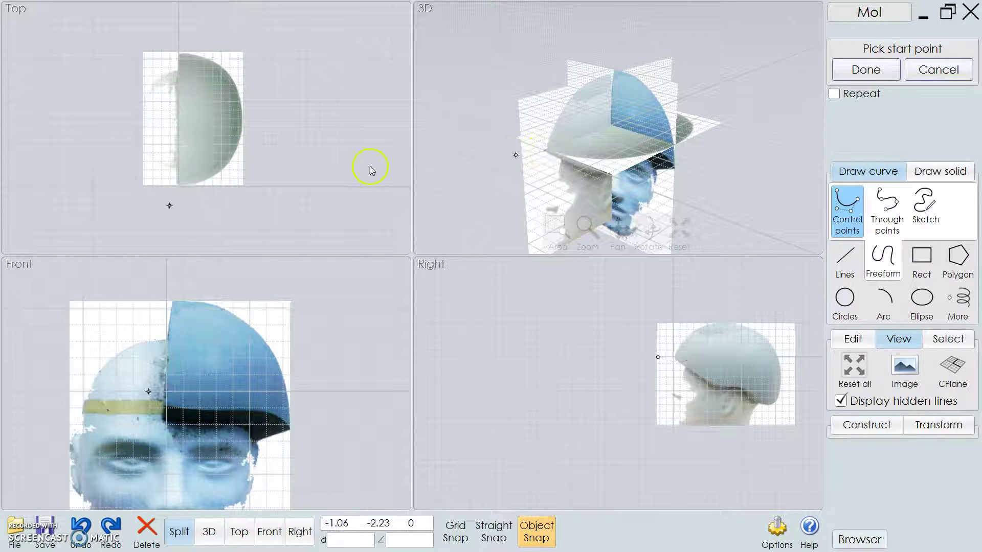
{"action": "left_click", "coordinate": [545, 151]}
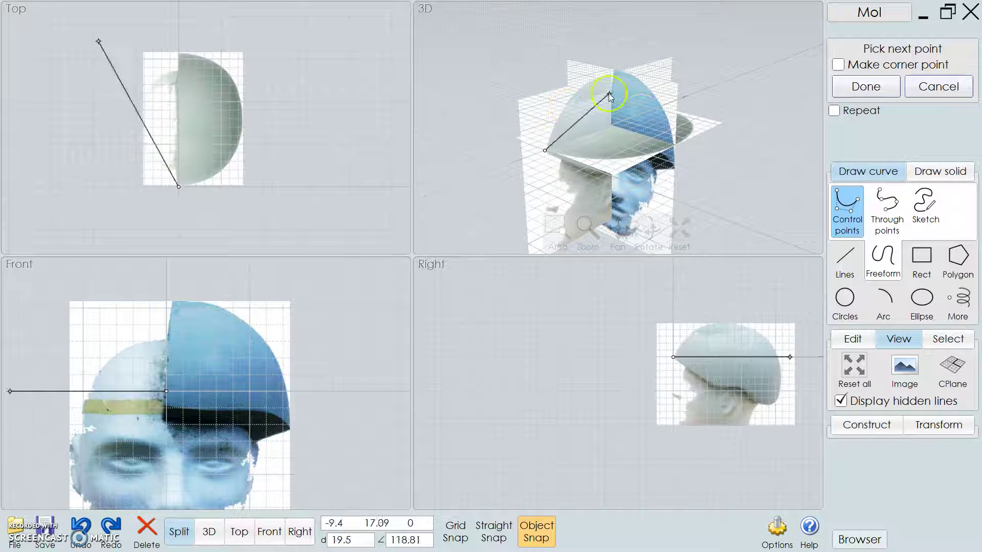
{"action": "left_click", "coordinate": [585, 174]}
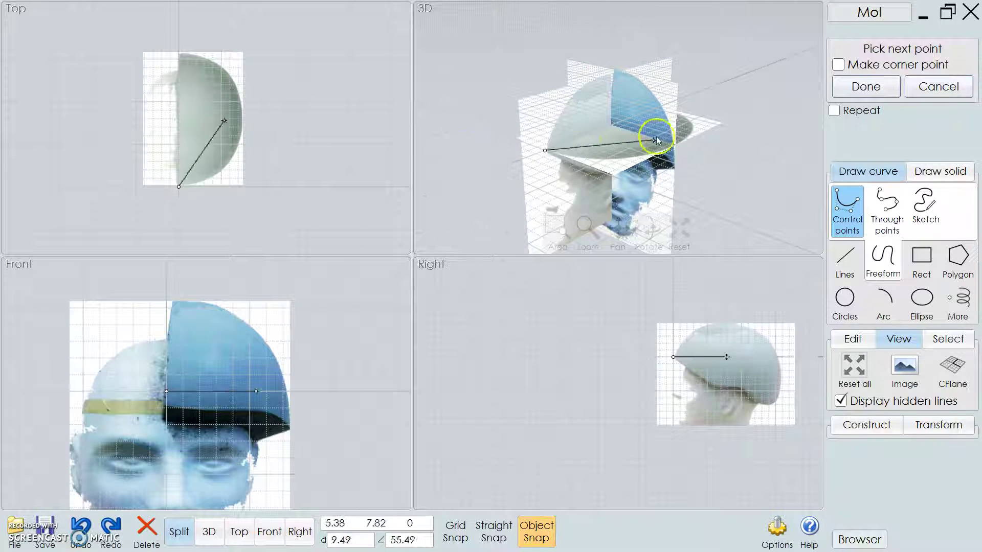
{"action": "right_click_drag", "start_coordinate": [588, 72], "coordinate": [580, 234]}
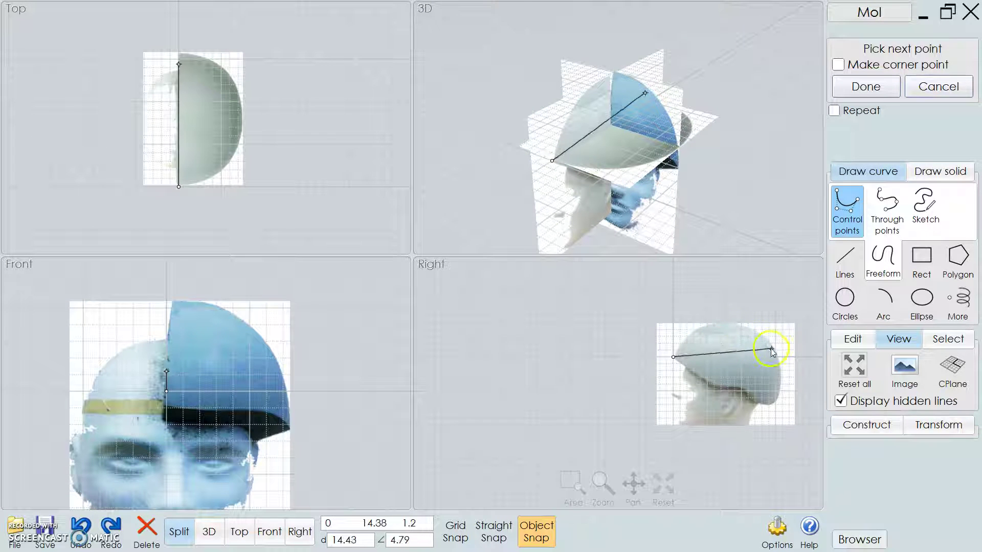
{"action": "right_click_drag", "start_coordinate": [780, 343], "coordinate": [657, 347]}
{"action": "scroll", "coordinate": [575, 351], "scroll_direction": "down", "scroll_amount": 2}
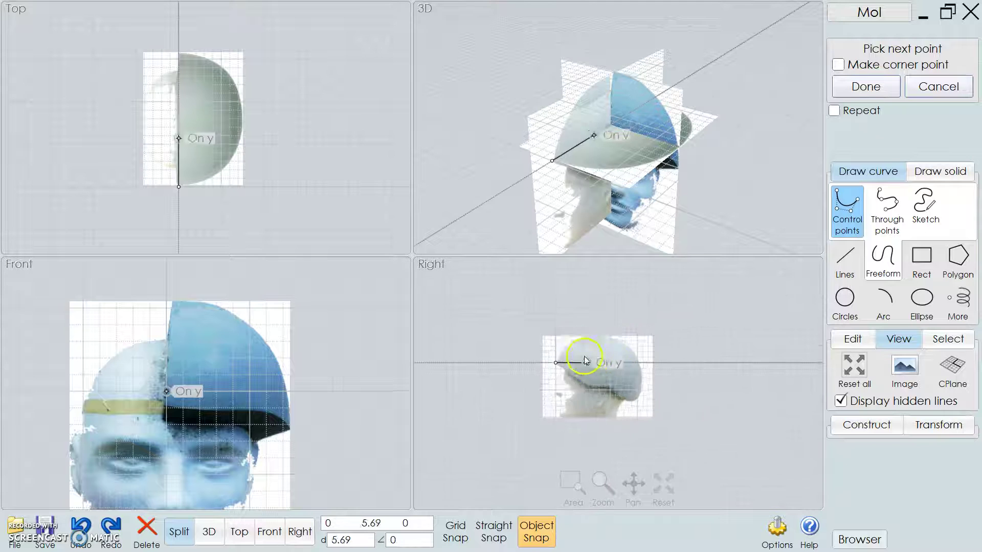
{"action": "scroll", "coordinate": [563, 351], "scroll_direction": "up", "scroll_amount": 6}
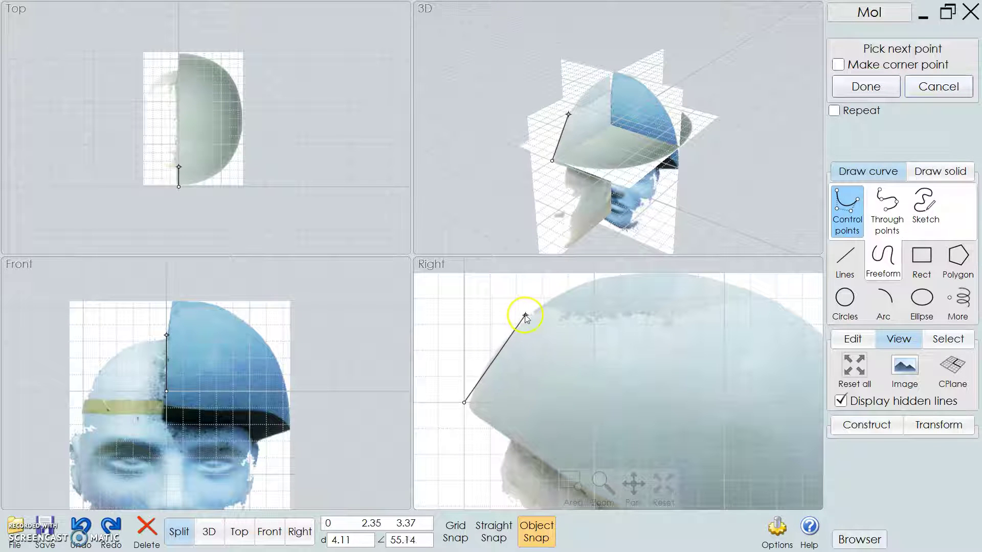
{"action": "left_click", "coordinate": [527, 314]}
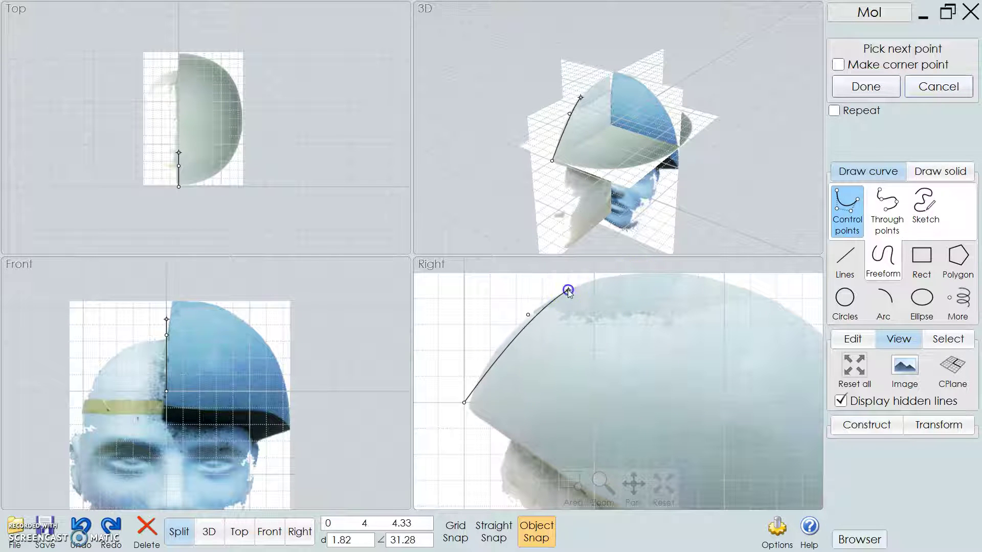
{"action": "left_click", "coordinate": [568, 289]}
{"action": "left_click", "coordinate": [637, 273]}
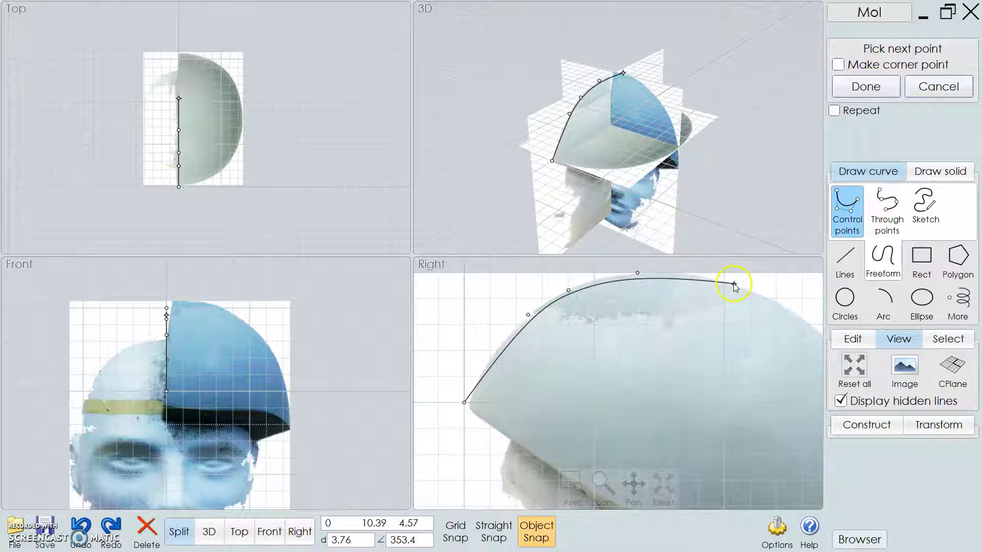
{"action": "left_click", "coordinate": [733, 284]}
Continue the curve down the helmet's back to its rear lower edge at about 0, 14.24, -7.15 and finish it
{"action": "scroll", "coordinate": [772, 358], "scroll_direction": "up", "scroll_amount": 1}
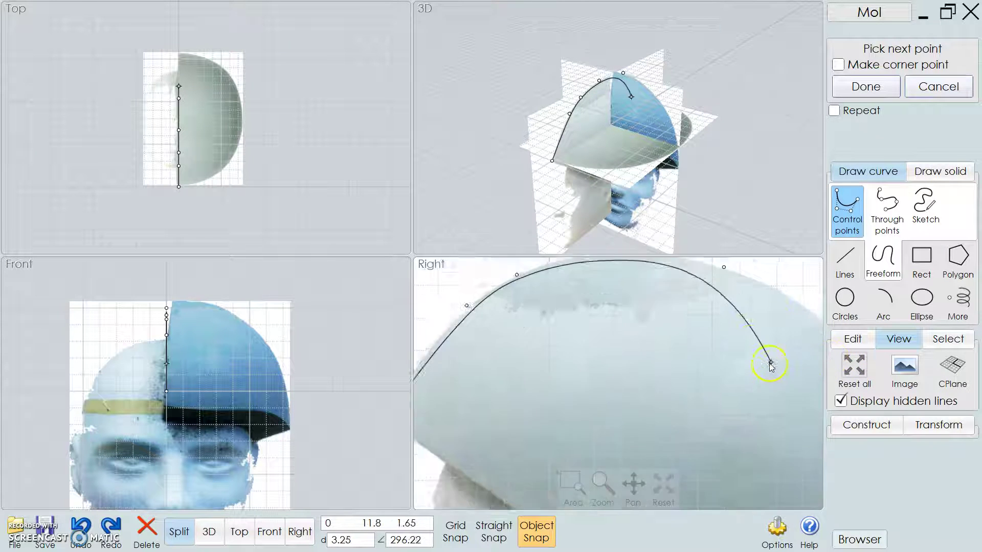
{"action": "scroll", "coordinate": [770, 365], "scroll_direction": "down", "scroll_amount": 3}
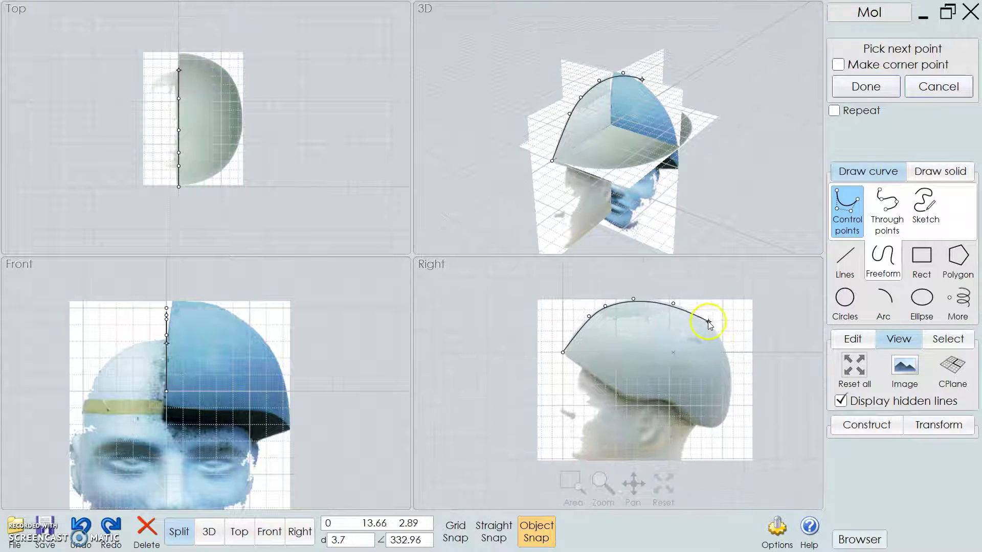
{"action": "left_click", "coordinate": [708, 322]}
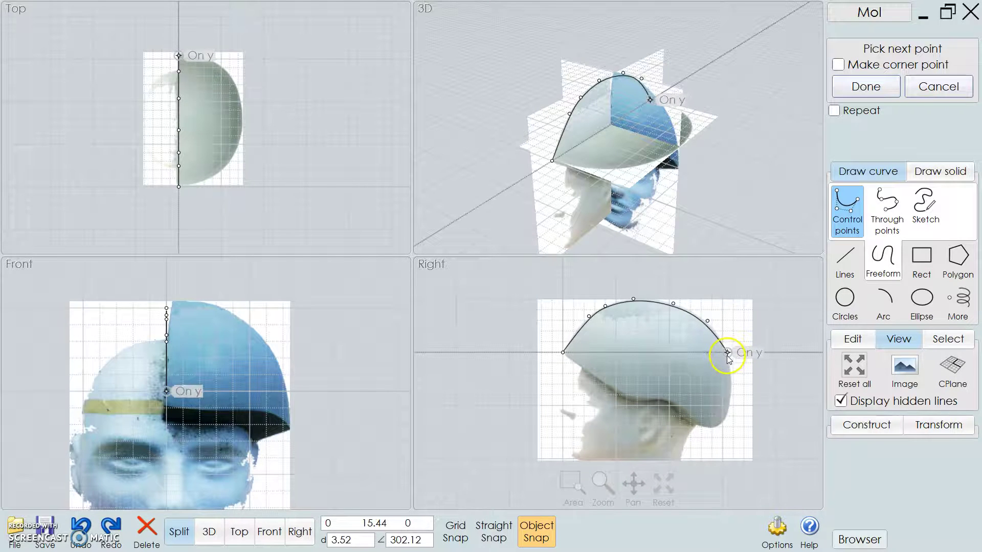
{"action": "left_click", "coordinate": [727, 353]}
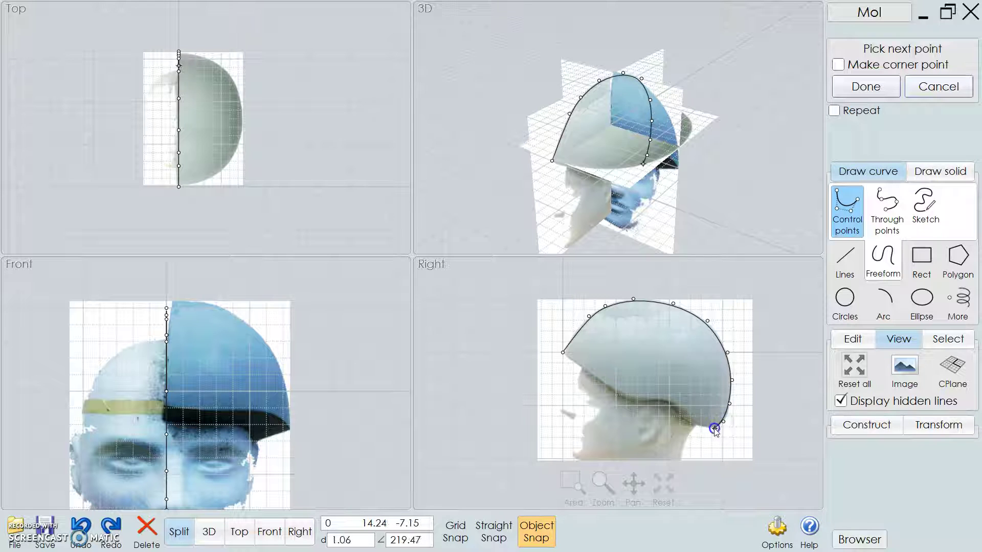
{"action": "left_click", "coordinate": [715, 428]}
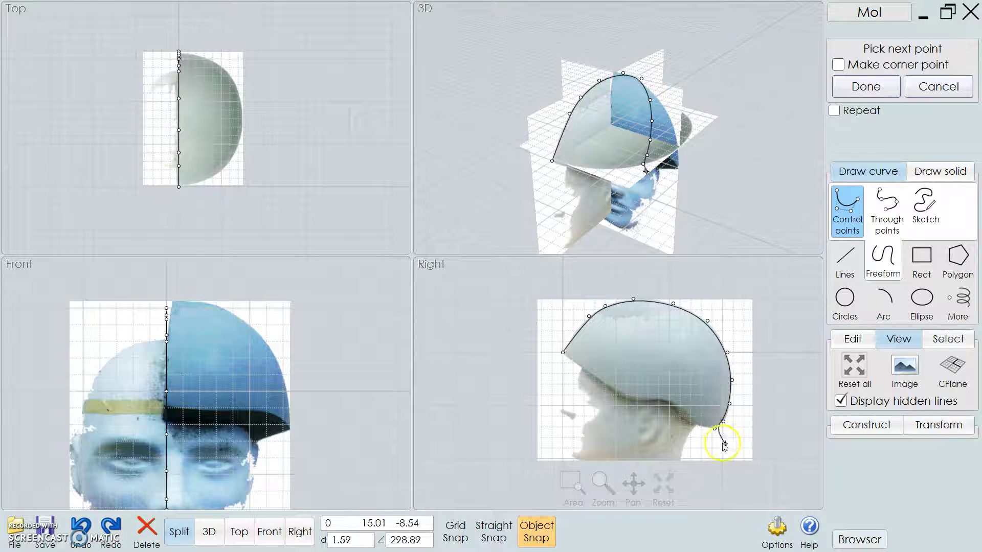
{"action": "right_click", "coordinate": [706, 438]}
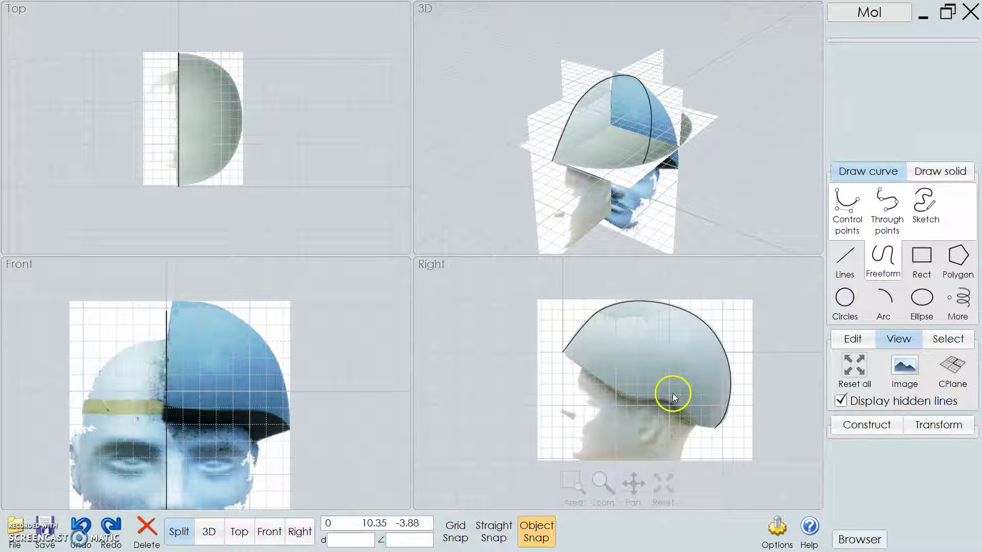
Select the helmet profile curve in the Right view
{"action": "left_click", "coordinate": [581, 330]}
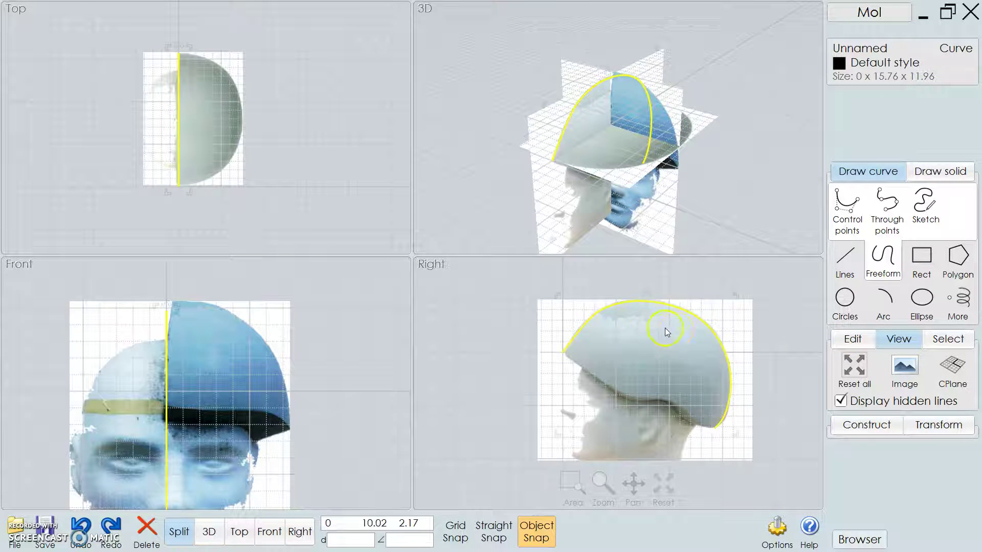
{"action": "scroll", "coordinate": [665, 342], "scroll_direction": "up", "scroll_amount": 3}
{"action": "scroll", "coordinate": [684, 343], "scroll_direction": "down", "scroll_amount": 2}
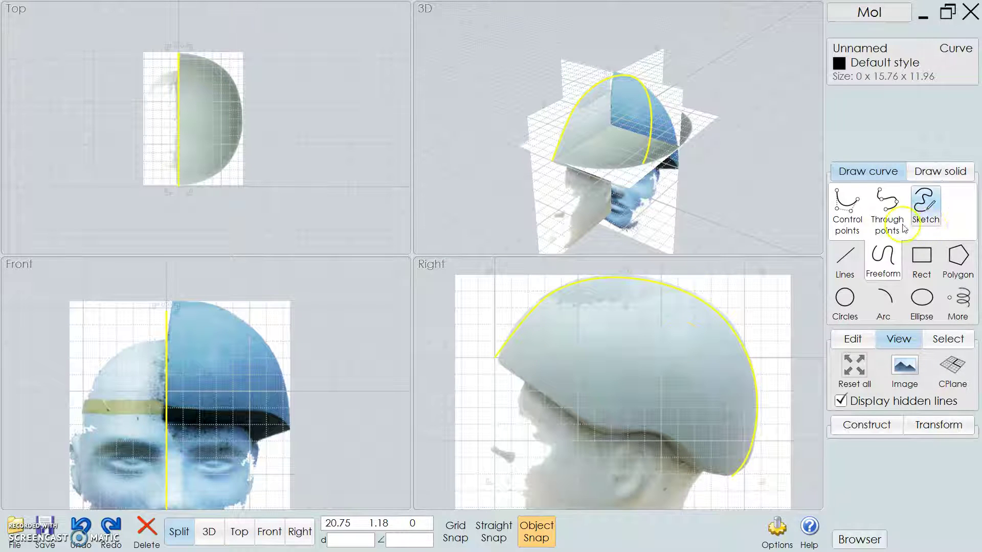
{"action": "left_click", "coordinate": [856, 222]}
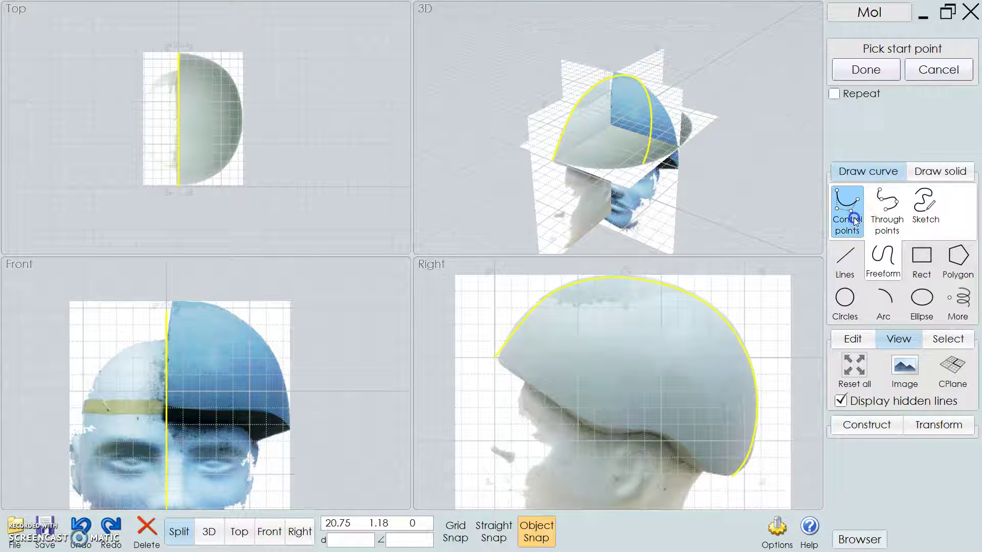
{"action": "left_click", "coordinate": [866, 69]}
{"action": "scroll", "coordinate": [618, 353], "scroll_direction": "up", "scroll_amount": 2}
{"action": "scroll", "coordinate": [721, 332], "scroll_direction": "down", "scroll_amount": 3}
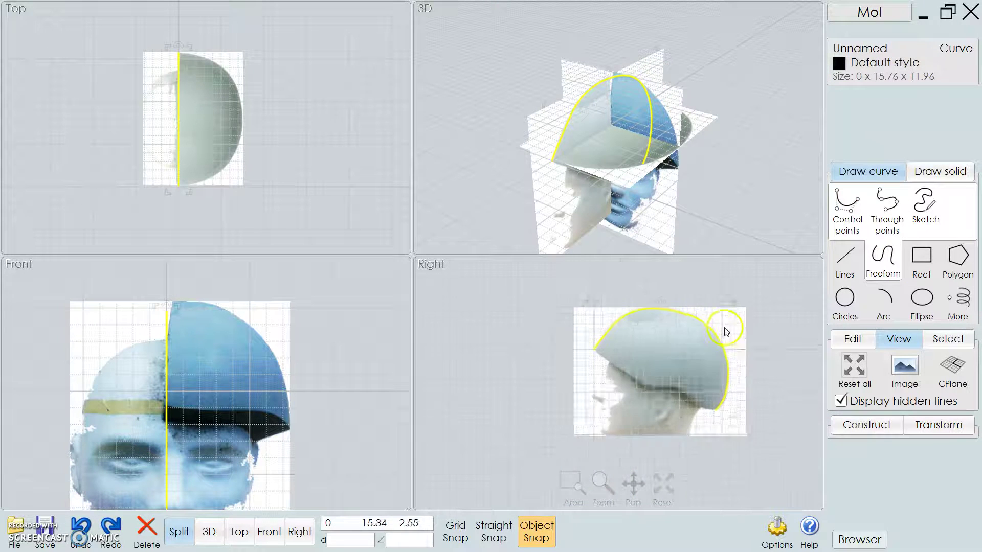
{"action": "left_click", "coordinate": [887, 214]}
{"action": "left_click", "coordinate": [800, 326]}
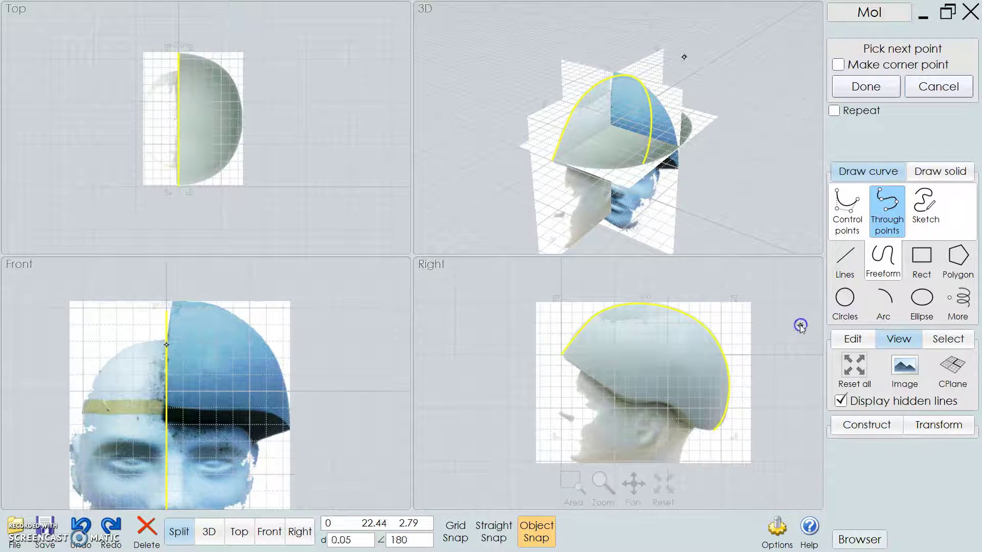
{"action": "key", "text": "Escape"}
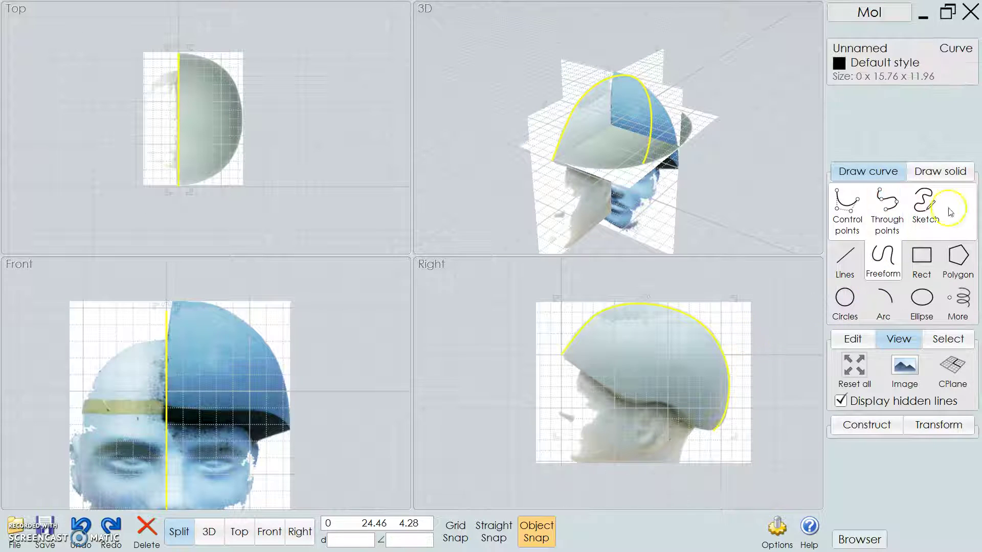
Show the profile curve's control points and move those at the forehead and crown to follow the side image's outline
{"action": "left_click", "coordinate": [848, 342]}
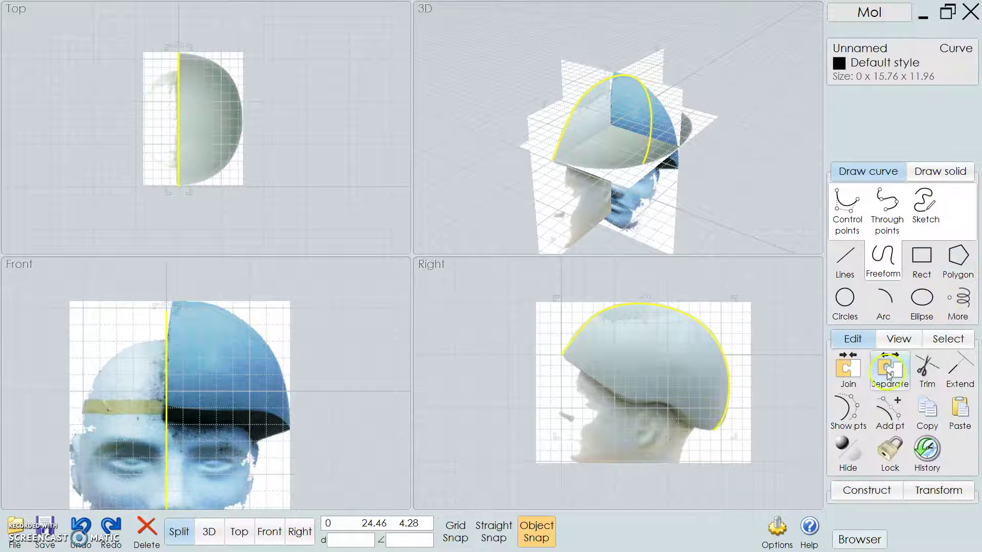
{"action": "left_click", "coordinate": [847, 411]}
{"action": "scroll", "coordinate": [578, 317], "scroll_direction": "down", "scroll_amount": 2}
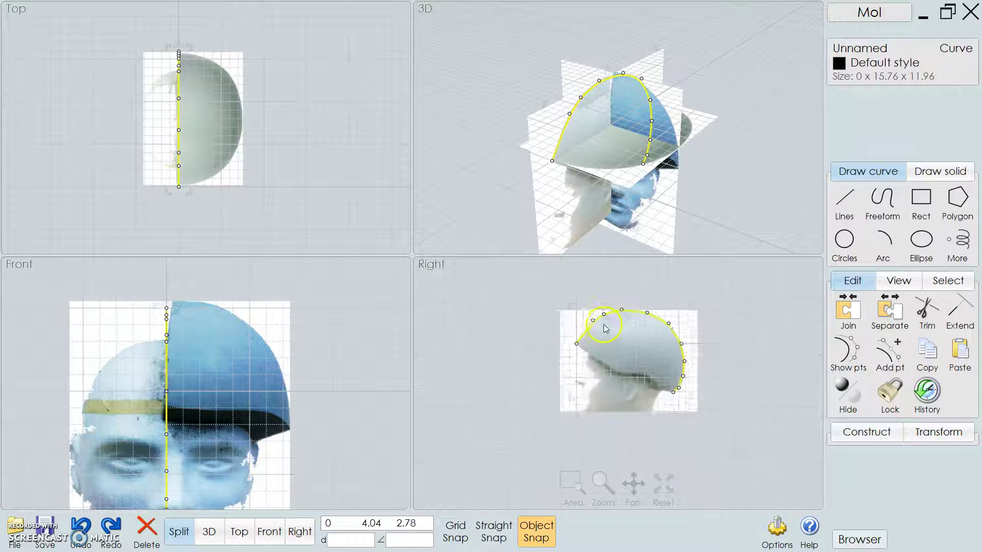
{"action": "scroll", "coordinate": [588, 320], "scroll_direction": "up", "scroll_amount": 6}
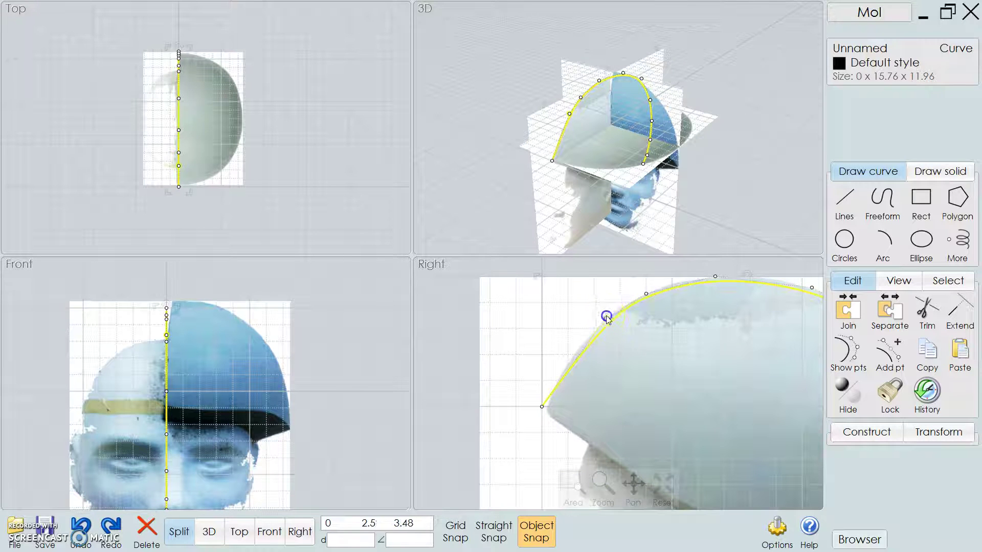
{"action": "left_click_drag", "start_coordinate": [606, 318], "coordinate": [584, 331]}
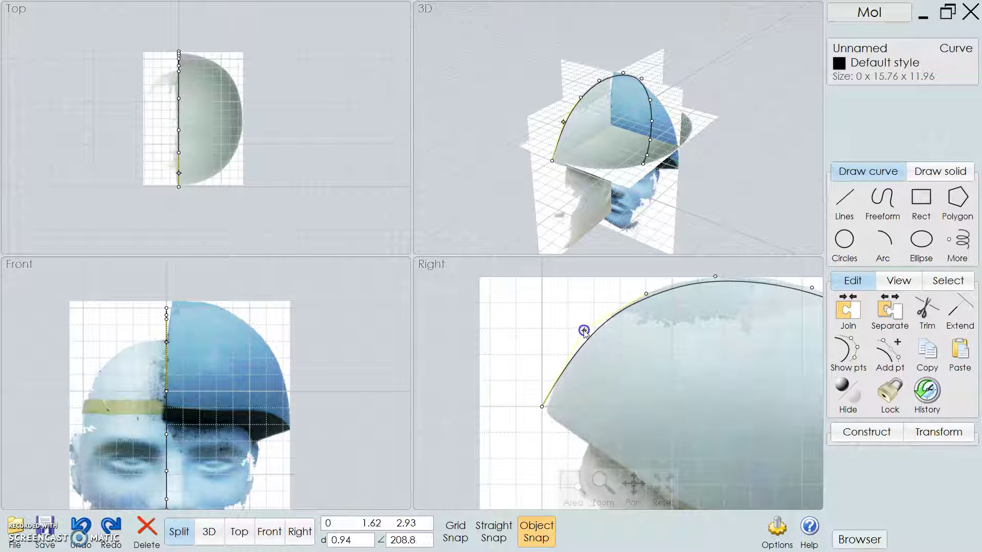
{"action": "left_click_drag", "start_coordinate": [646, 294], "coordinate": [654, 282]}
{"action": "left_click_drag", "start_coordinate": [715, 277], "coordinate": [740, 274]}
Move the two control points on the rear of the crown outward to follow the helmet's outline in the side image
{"action": "scroll", "coordinate": [752, 338], "scroll_direction": "up", "scroll_amount": 2}
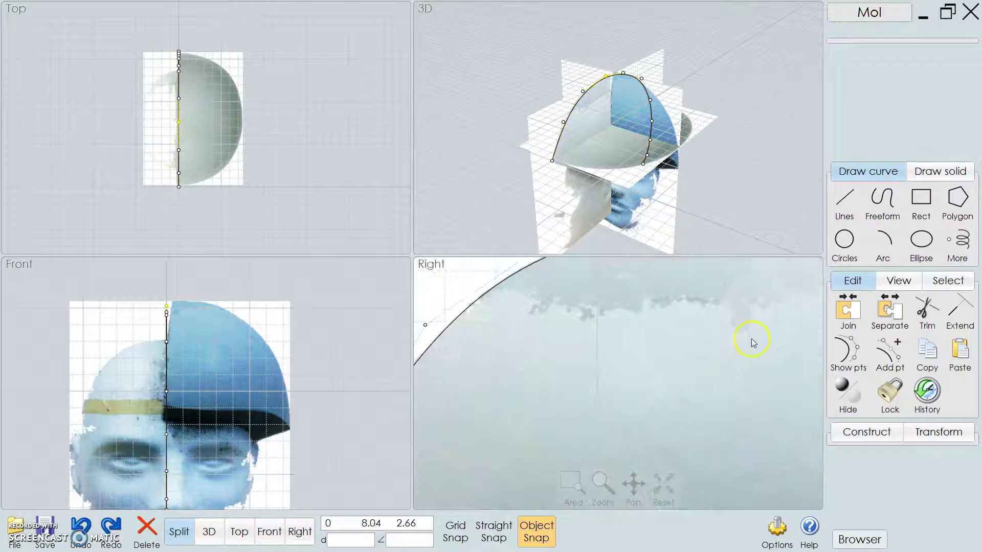
{"action": "scroll", "coordinate": [759, 339], "scroll_direction": "down", "scroll_amount": 2}
{"action": "right_click_drag", "start_coordinate": [710, 364], "coordinate": [506, 384]}
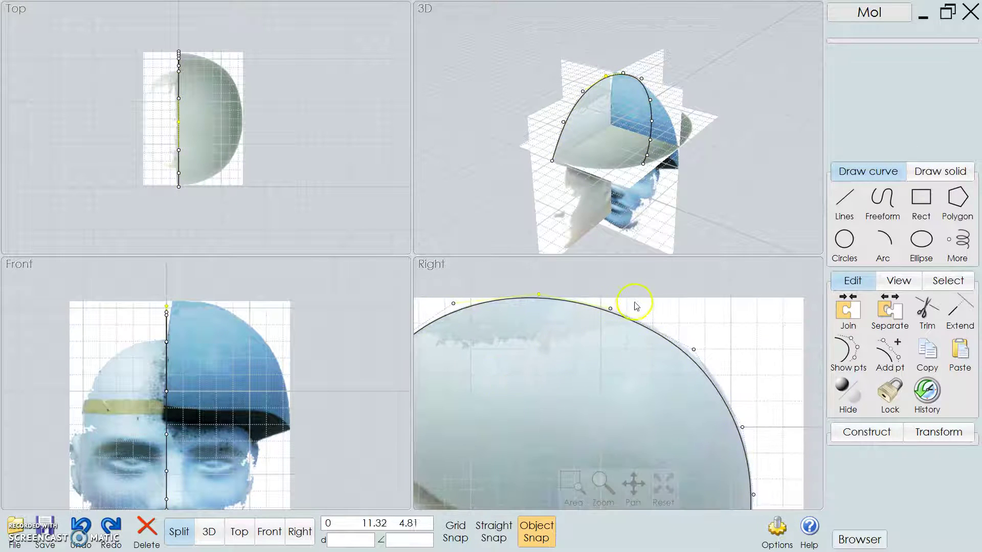
{"action": "left_click_drag", "start_coordinate": [612, 309], "coordinate": [624, 308]}
{"action": "mouse_move", "coordinate": [693, 349]}
{"action": "left_mouse_down"}
{"action": "mouse_move", "coordinate": [717, 351]}
{"action": "mouse_move", "coordinate": [708, 358]}
{"action": "left_mouse_up"}
Fit the lower back of the profile curve to the side image, moving one control point to about 0, 16.03, -4.25
{"action": "scroll", "coordinate": [728, 447], "scroll_direction": "up", "scroll_amount": 2}
{"action": "scroll", "coordinate": [726, 464], "scroll_direction": "down", "scroll_amount": 2}
{"action": "scroll", "coordinate": [722, 474], "scroll_direction": "up", "scroll_amount": 3}
{"action": "right_click_drag", "start_coordinate": [699, 468], "coordinate": [631, 338]}
{"action": "scroll", "coordinate": [677, 381], "scroll_direction": "down", "scroll_amount": 4}
{"action": "left_click_drag", "start_coordinate": [672, 468], "coordinate": [682, 468]}
{"action": "left_click_drag", "start_coordinate": [684, 434], "coordinate": [692, 423]}
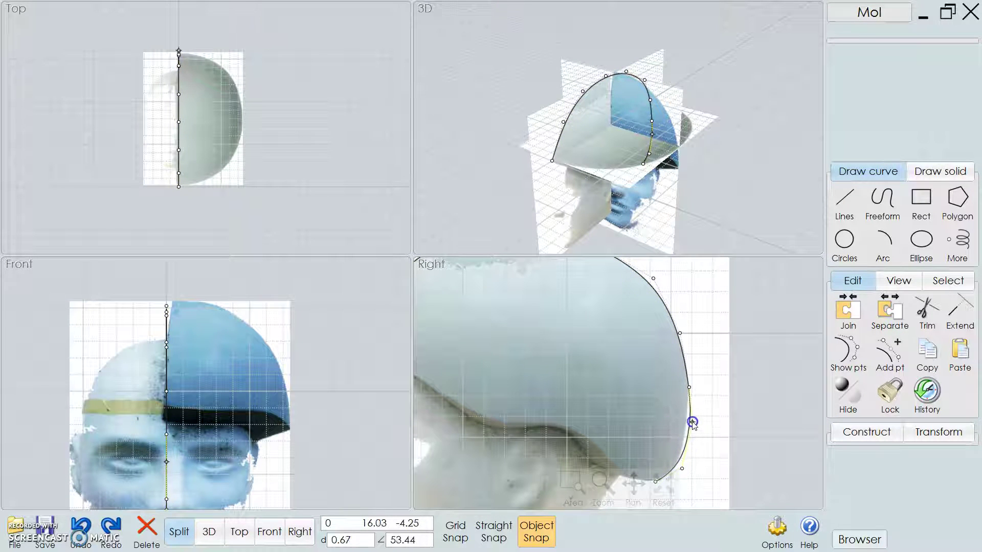
Adjust the profile curve's control point on the rear, just above the lower back, to follow the side image's outline
{"action": "left_click", "coordinate": [688, 387]}
{"action": "left_click_drag", "start_coordinate": [689, 387], "coordinate": [706, 373]}
{"action": "scroll", "coordinate": [633, 351], "scroll_direction": "down", "scroll_amount": 4}
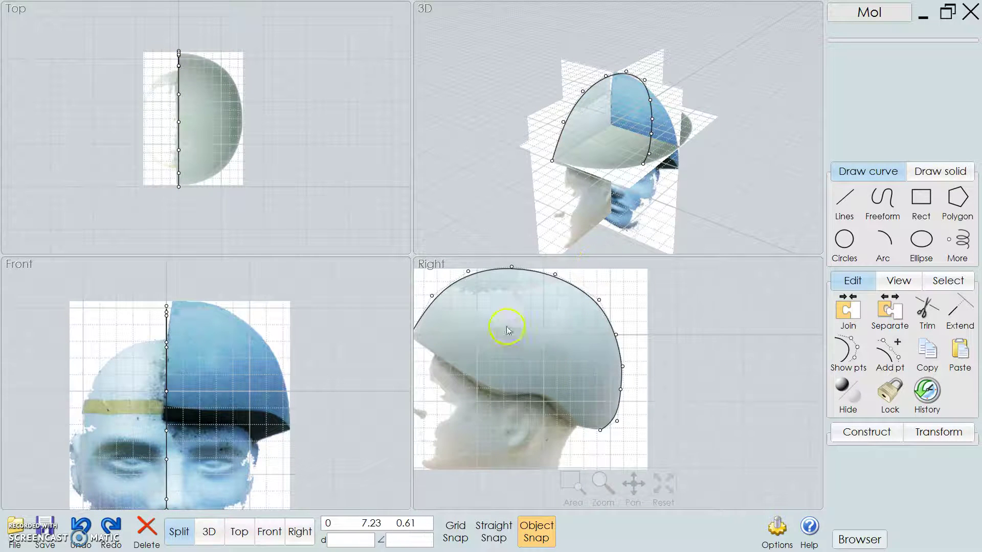
{"action": "right_click_drag", "start_coordinate": [507, 330], "coordinate": [612, 360]}
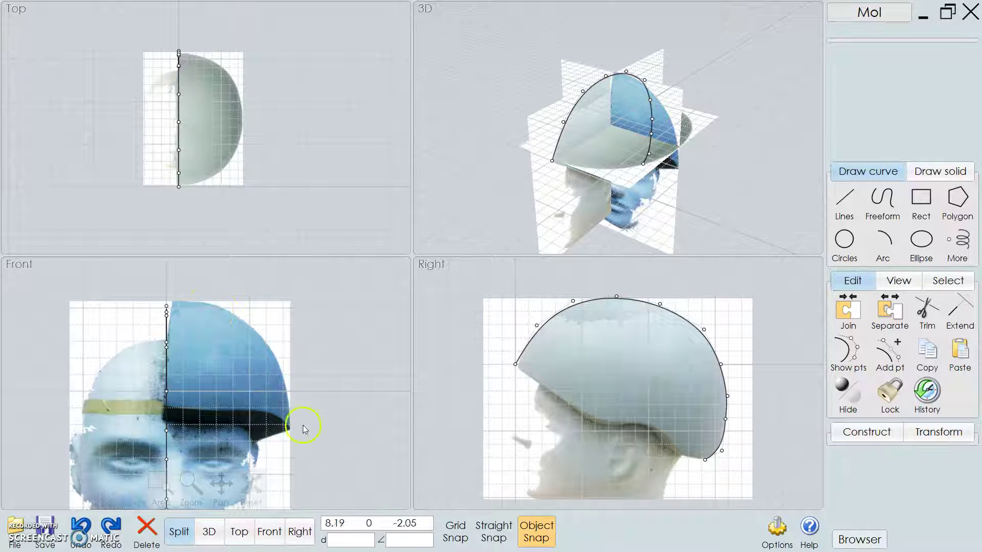
{"action": "left_click", "coordinate": [864, 225]}
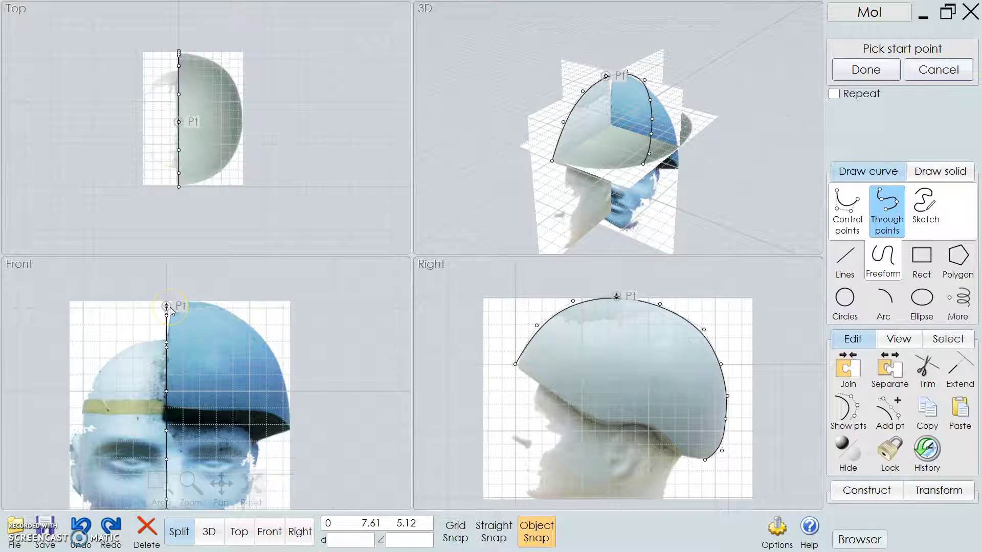
{"action": "mouse_move", "coordinate": [545, 546]}
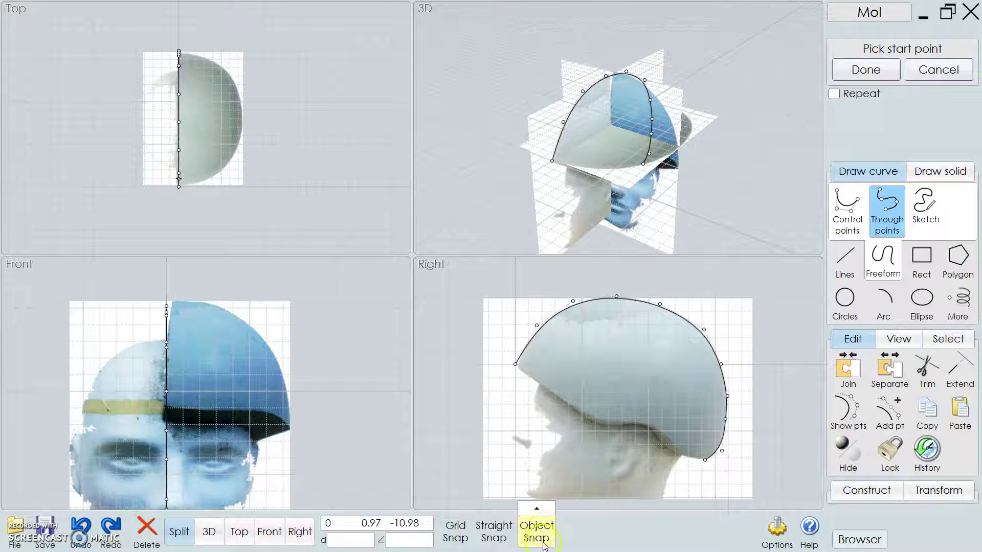
{"action": "left_click", "coordinate": [462, 535]}
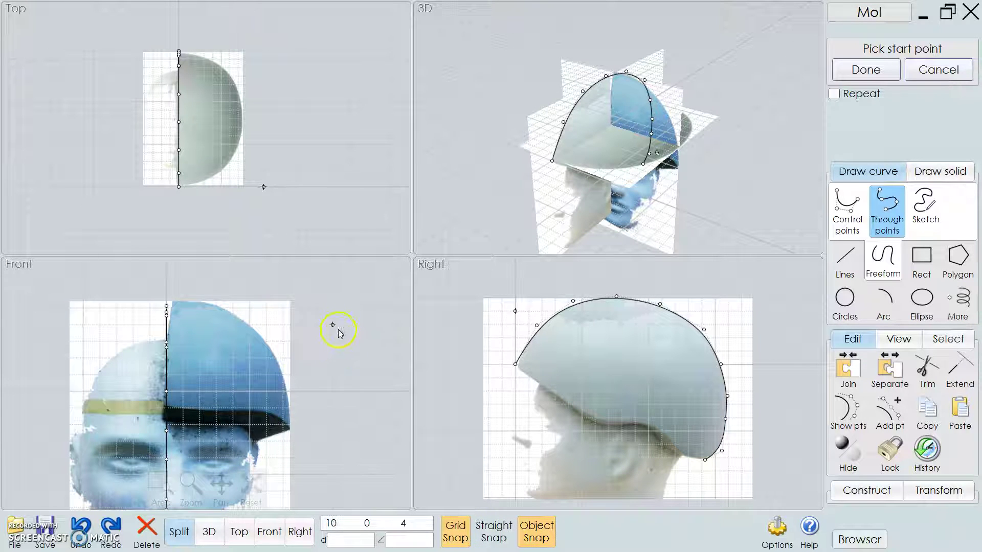
{"action": "left_click", "coordinate": [375, 360]}
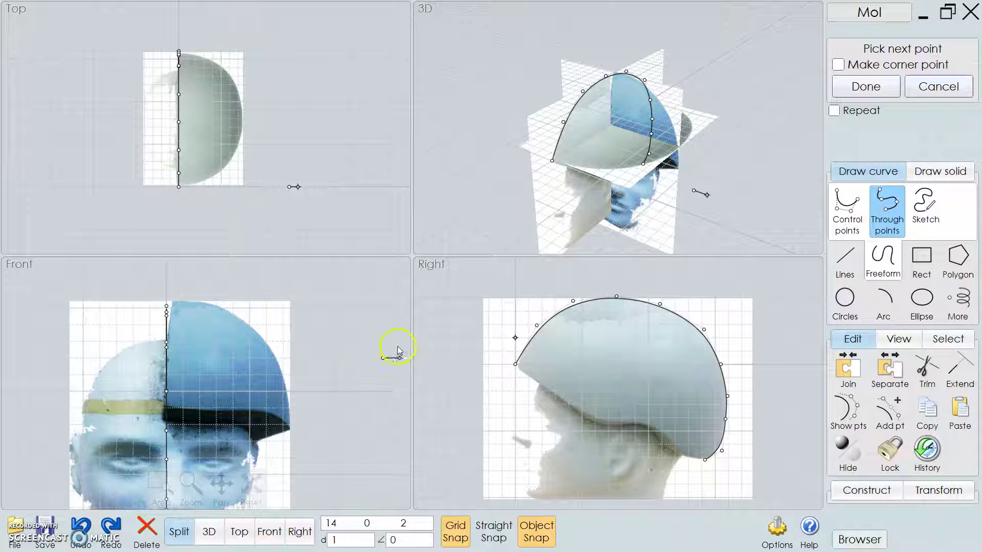
{"action": "key", "text": "Escape"}
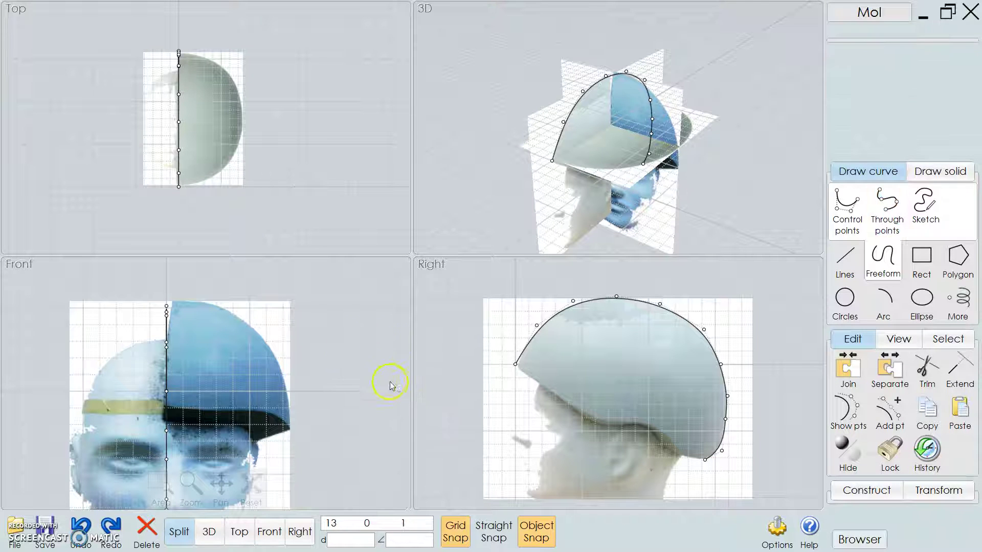
{"action": "left_click", "coordinate": [461, 535]}
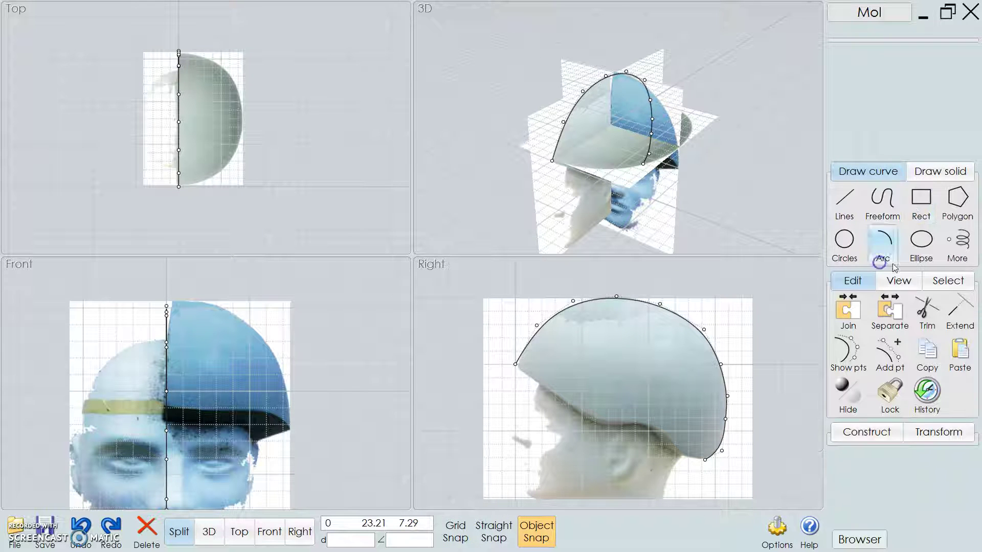
Draw a through-points curve in the Front view from the profile's crown point along the helmet's outer outline to its lower corner
{"action": "left_click", "coordinate": [882, 201]}
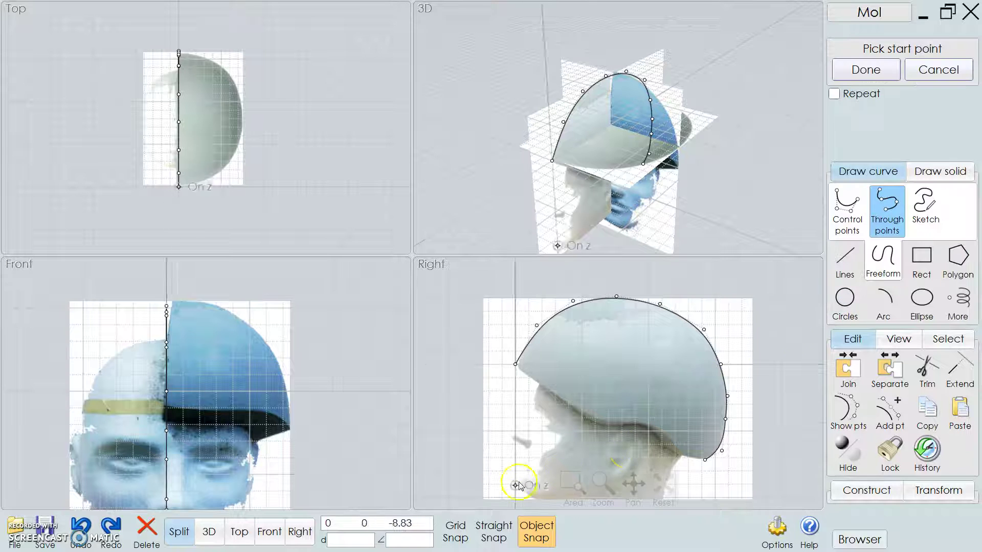
{"action": "left_click", "coordinate": [167, 306]}
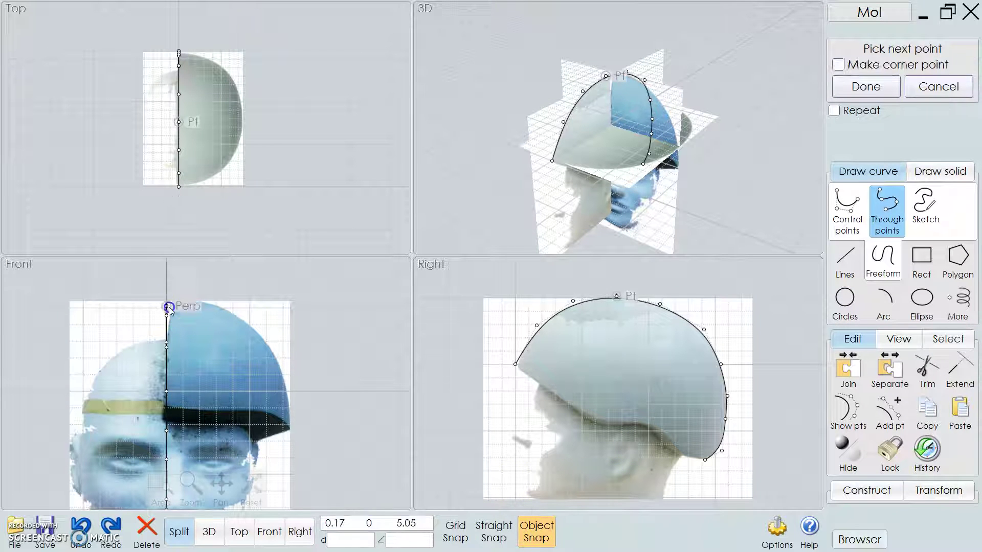
{"action": "left_click", "coordinate": [194, 305]}
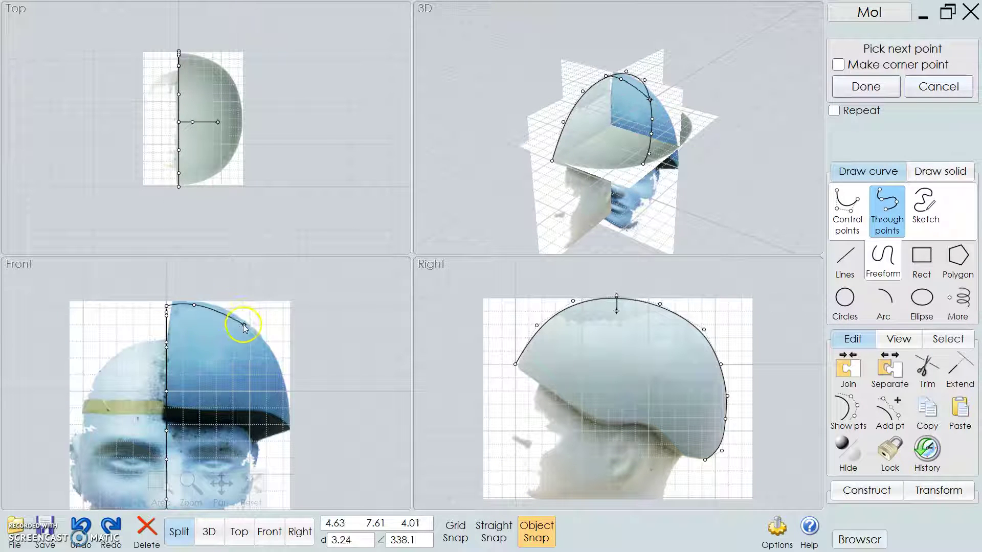
{"action": "left_click", "coordinate": [243, 322]}
{"action": "left_click", "coordinate": [285, 383]}
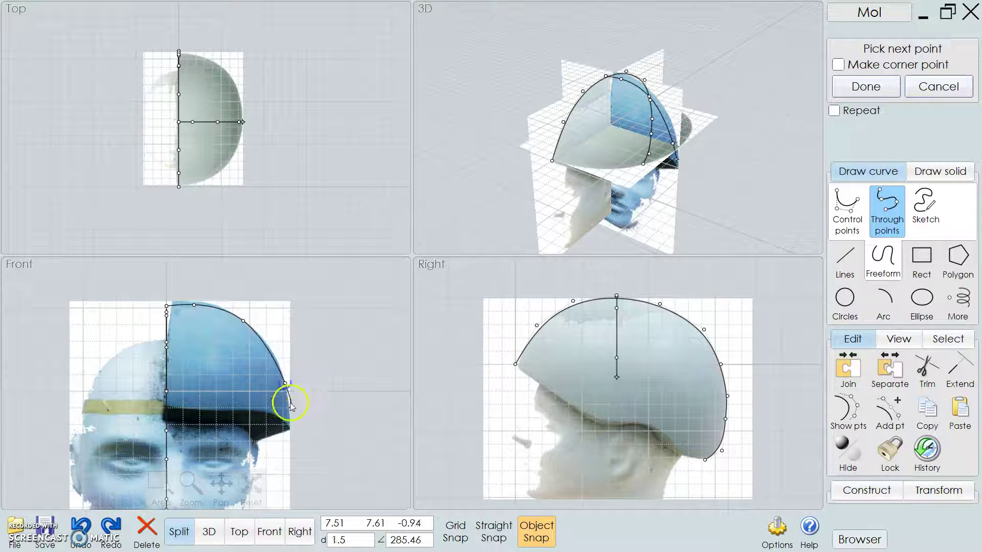
{"action": "left_click", "coordinate": [289, 431]}
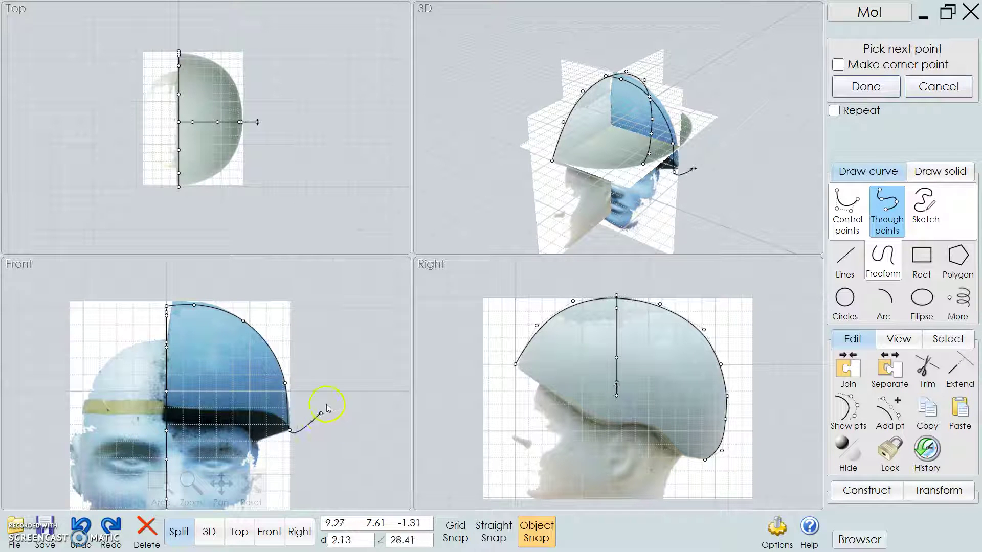
{"action": "right_click", "coordinate": [327, 409]}
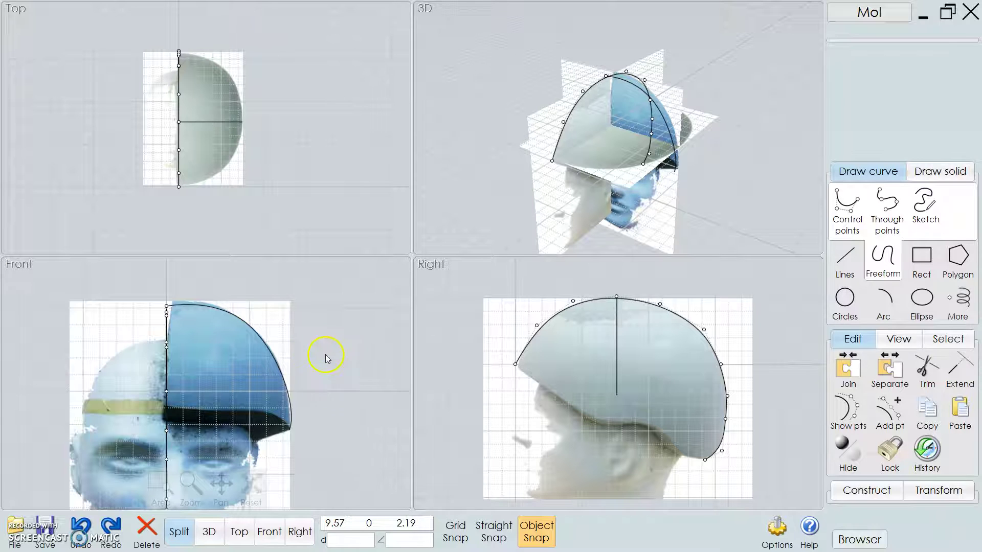
Show the front curve's control points and shift those near the crown and on the outer side to fit the front image
{"action": "left_click", "coordinate": [247, 328]}
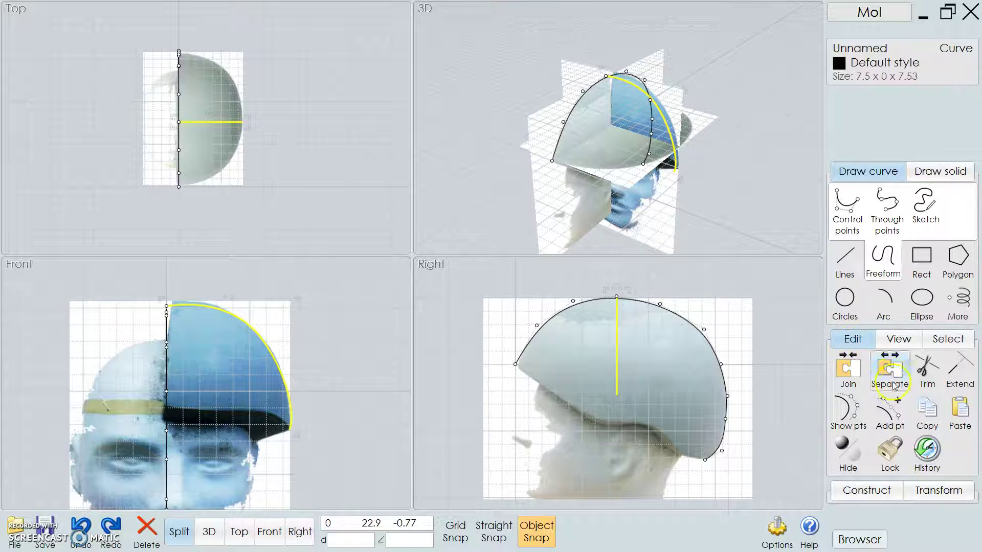
{"action": "left_click", "coordinate": [849, 413]}
{"action": "right_click_drag", "start_coordinate": [179, 318], "coordinate": [186, 310]}
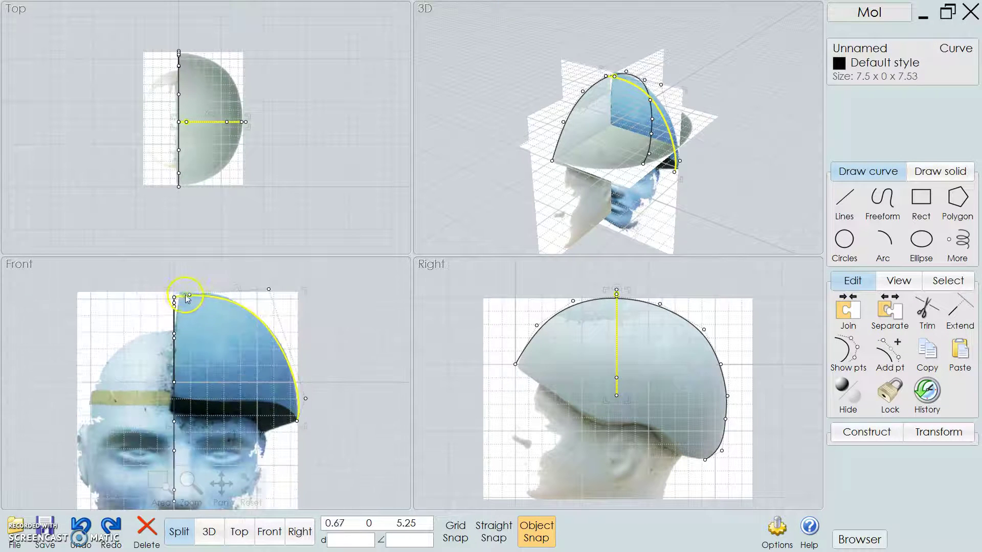
{"action": "left_click_drag", "start_coordinate": [190, 295], "coordinate": [198, 294]}
{"action": "left_click", "coordinate": [197, 293]}
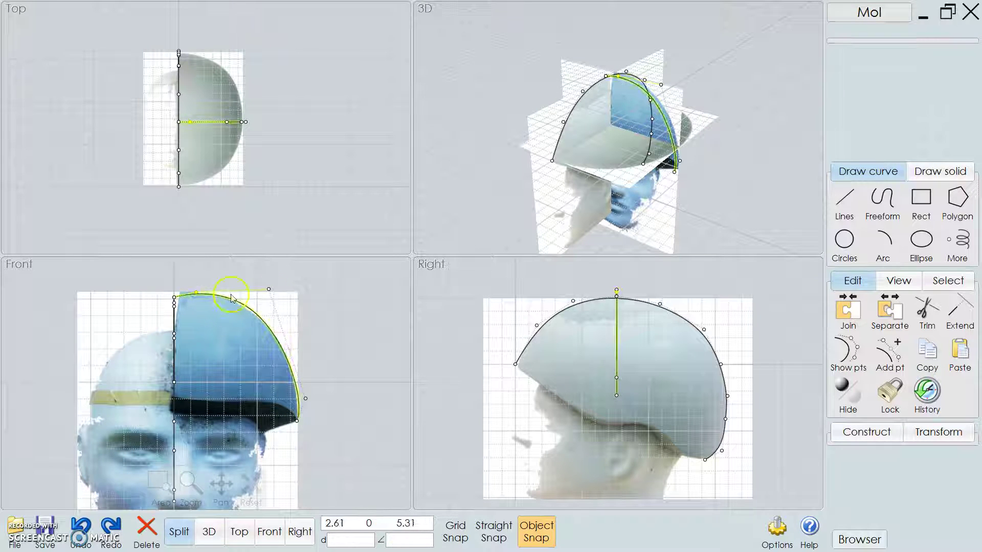
{"action": "left_click", "coordinate": [270, 291]}
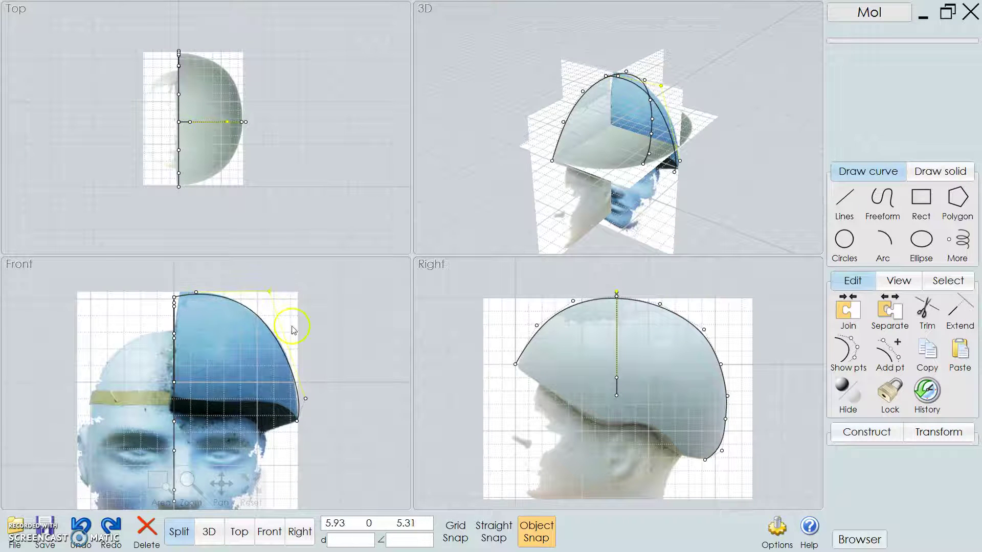
{"action": "left_click_drag", "start_coordinate": [305, 400], "coordinate": [300, 382]}
Level the two control points at the crown in the Front view by flattening their selection to zero height
{"action": "left_click", "coordinate": [230, 305]}
{"action": "scroll", "coordinate": [231, 305], "scroll_direction": "up", "scroll_amount": 5}
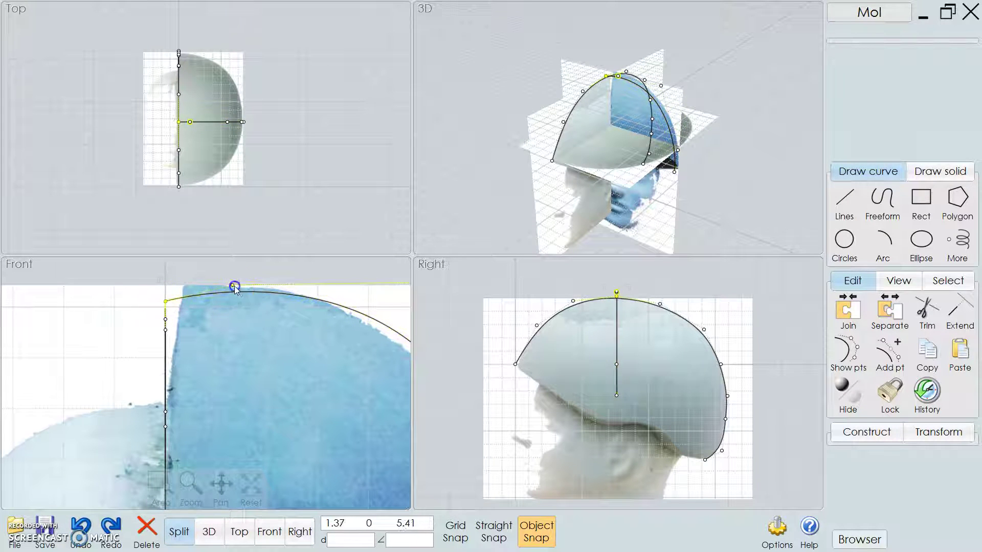
{"action": "left_click", "coordinate": [233, 285]}
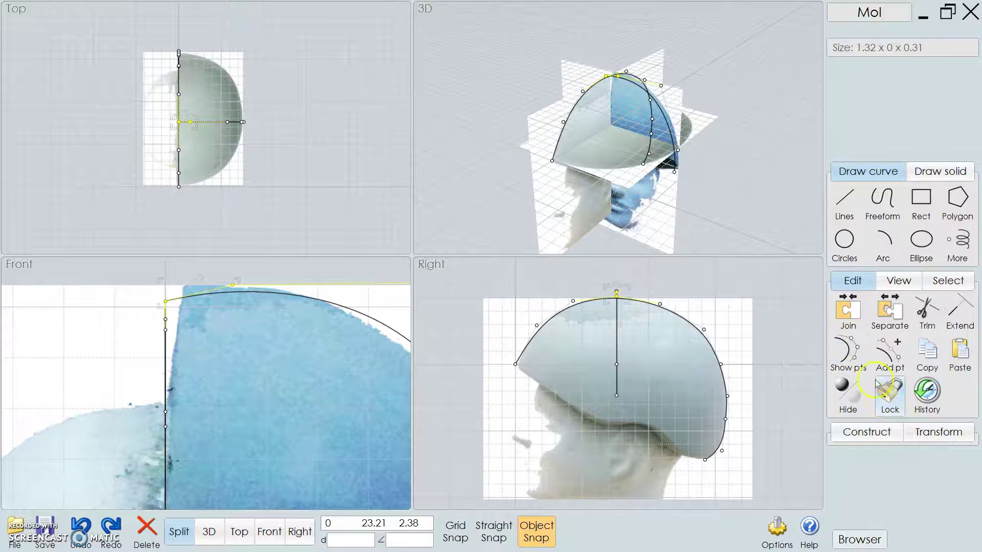
{"action": "left_click", "coordinate": [899, 281]}
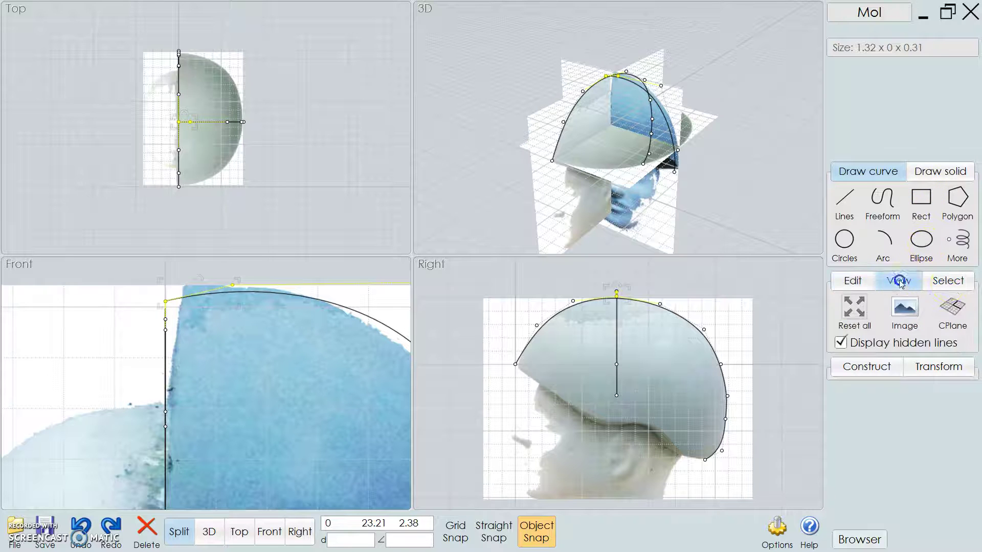
{"action": "left_click", "coordinate": [948, 281]}
{"action": "left_click", "coordinate": [853, 283]}
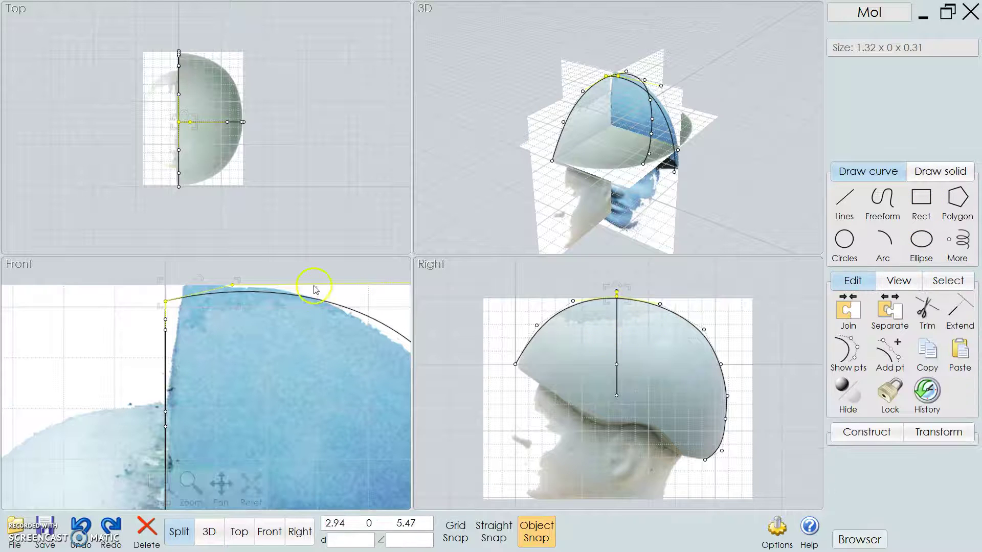
{"action": "left_click", "coordinate": [946, 279]}
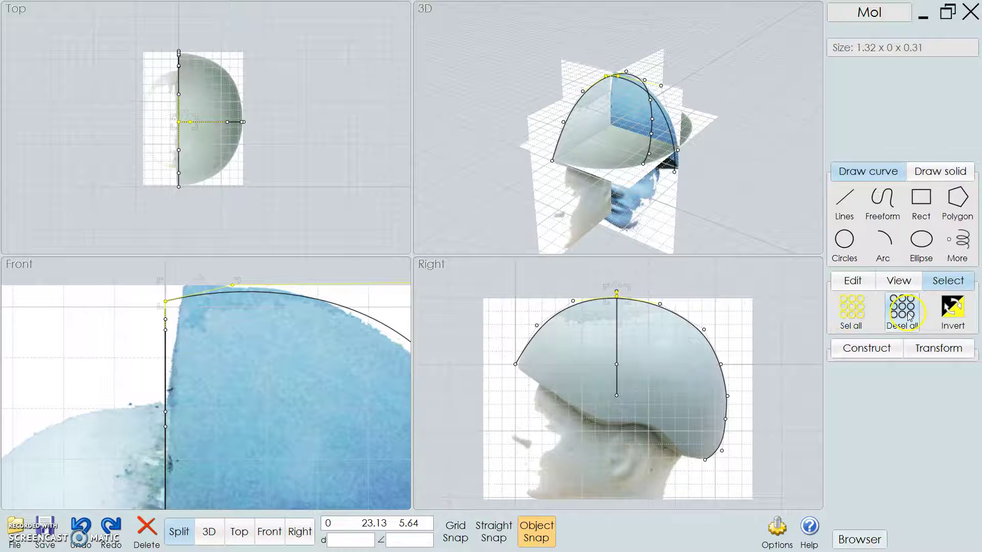
{"action": "left_click", "coordinate": [853, 281]}
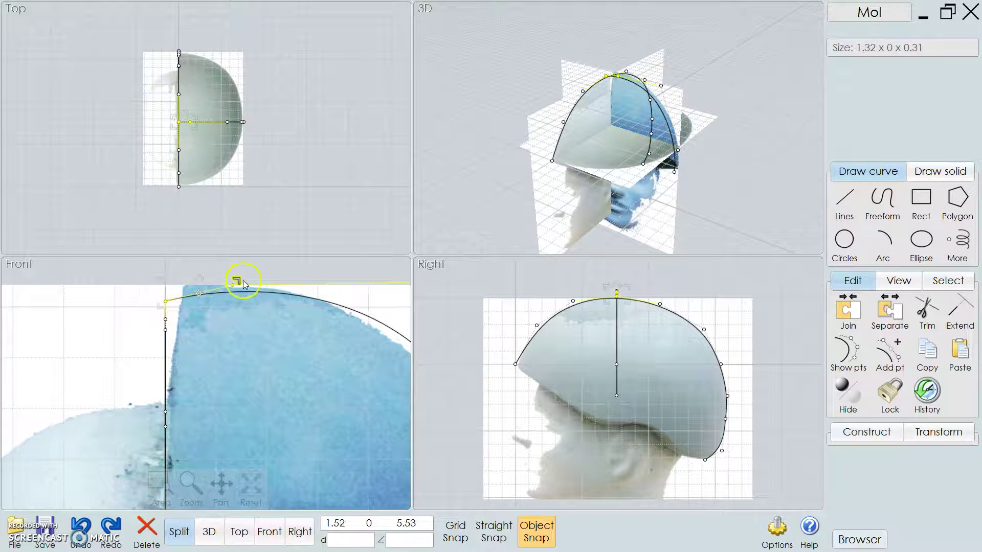
{"action": "mouse_move", "coordinate": [239, 280]}
{"action": "left_mouse_down"}
{"action": "mouse_move", "coordinate": [241, 319]}
{"action": "mouse_move", "coordinate": [237, 279]}
{"action": "mouse_move", "coordinate": [239, 293]}
{"action": "left_mouse_up"}
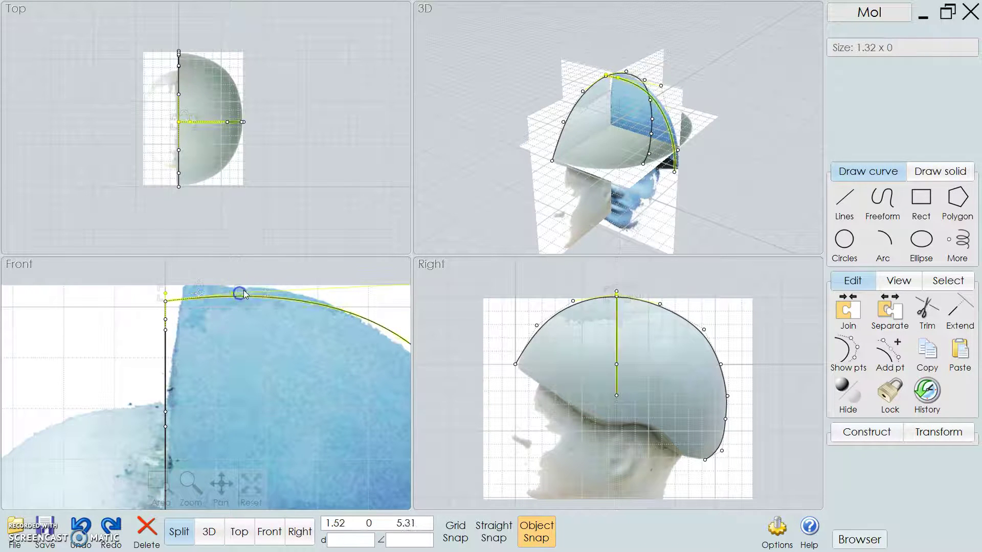
Move the front curve's upper outer control point slightly to about 5.46, 5.21 in the Front view's X and Z
{"action": "left_click", "coordinate": [309, 276]}
{"action": "scroll", "coordinate": [326, 344], "scroll_direction": "up", "scroll_amount": 3}
{"action": "scroll", "coordinate": [331, 336], "scroll_direction": "down", "scroll_amount": 4}
{"action": "scroll", "coordinate": [335, 337], "scroll_direction": "down", "scroll_amount": 3}
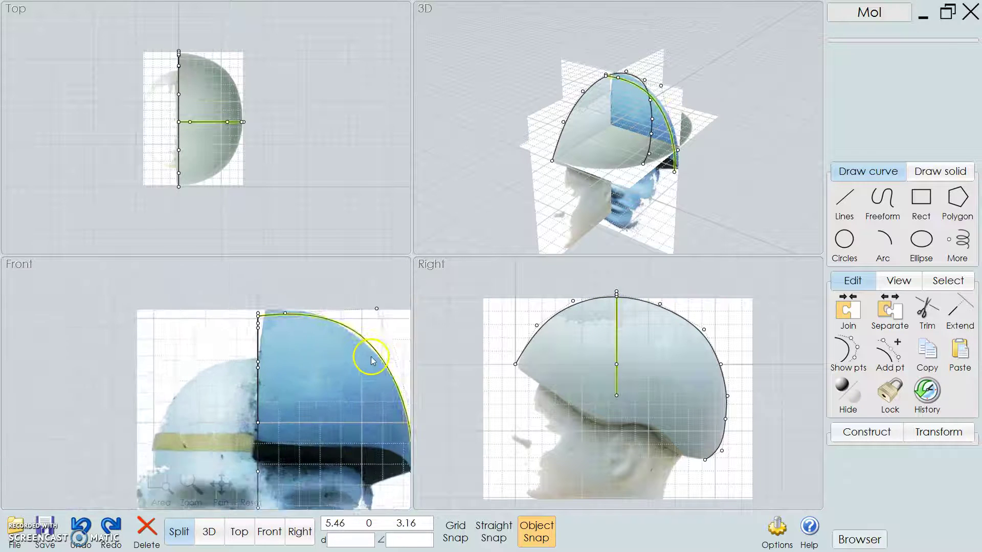
{"action": "left_click_drag", "start_coordinate": [378, 297], "coordinate": [371, 304]}
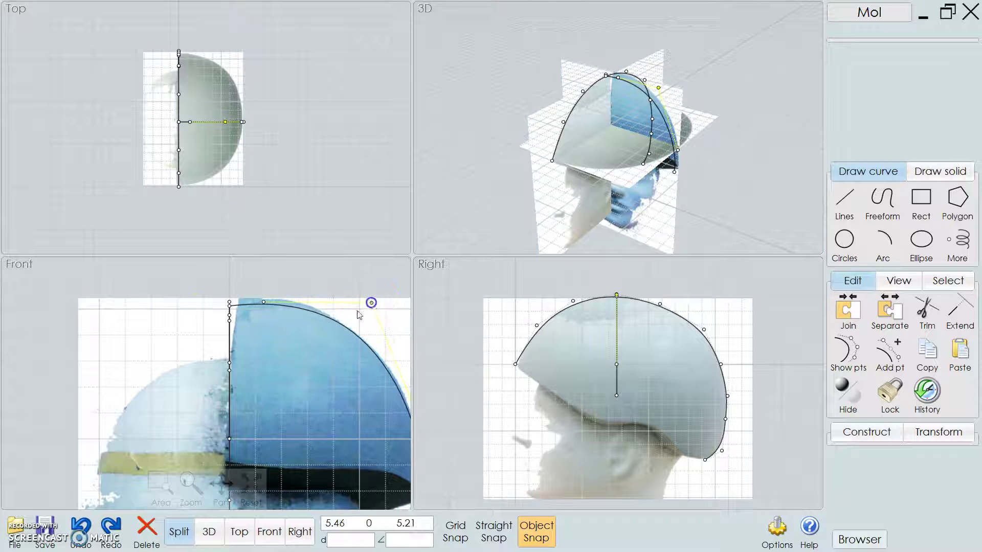
{"action": "left_click", "coordinate": [259, 306]}
{"action": "left_click", "coordinate": [271, 311]}
{"action": "left_click", "coordinate": [241, 308]}
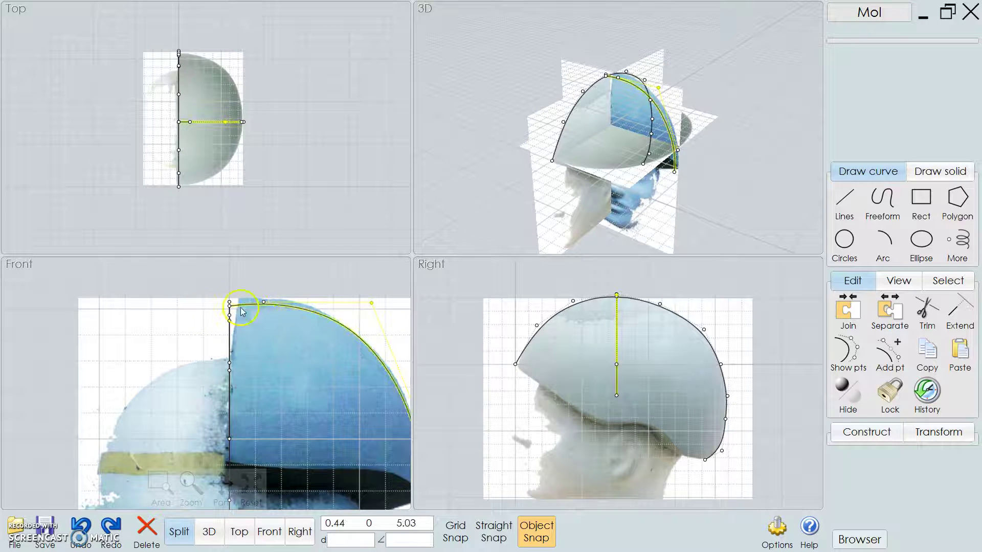
{"action": "left_click", "coordinate": [156, 307]}
{"action": "left_click", "coordinate": [248, 307]}
{"action": "left_click", "coordinate": [215, 307]}
{"action": "left_click", "coordinate": [267, 311]}
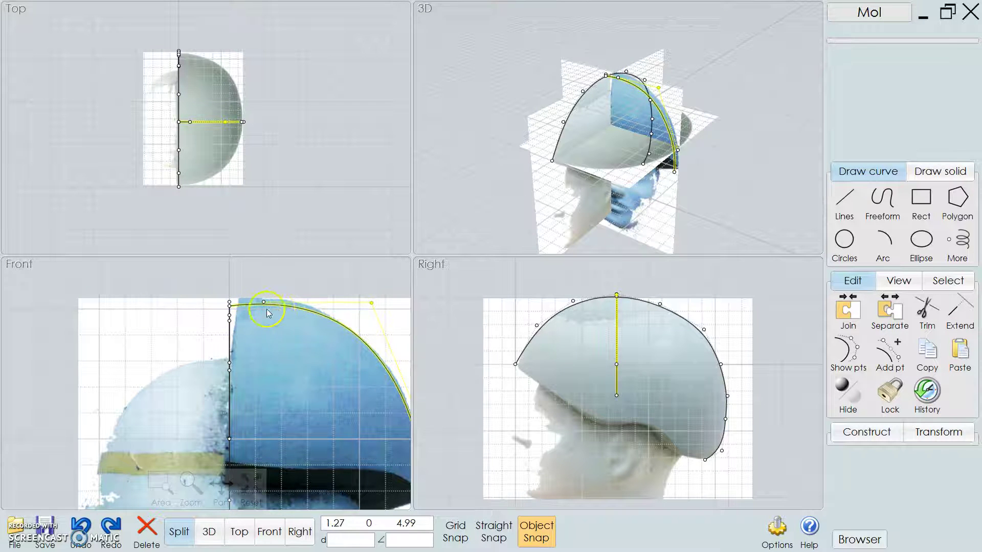
{"action": "left_click", "coordinate": [390, 317]}
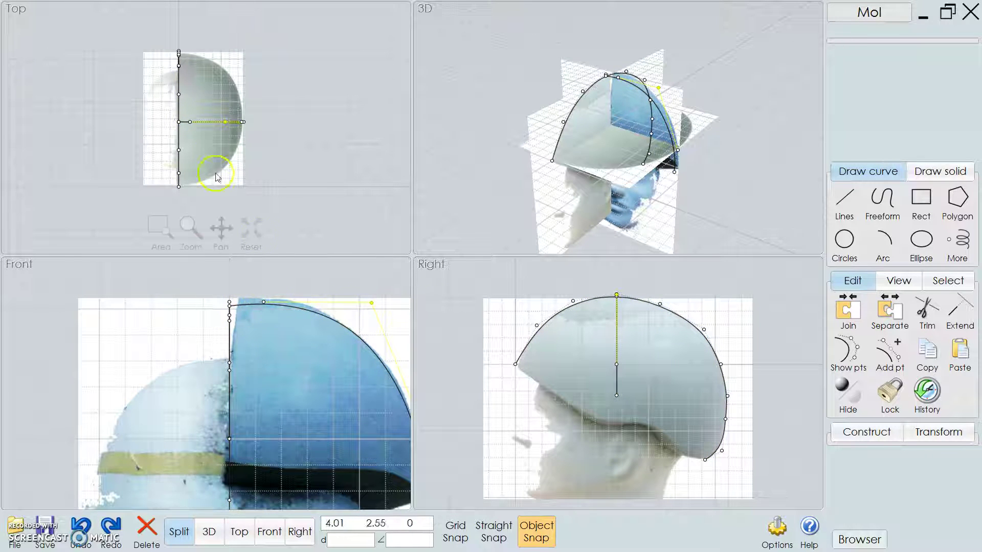
Try to trace the helmet's Top-view outline with a seven-point through-points curve from the side profile's front tip to the rear centre
{"action": "right_click_drag", "start_coordinate": [689, 157], "coordinate": [679, 191]}
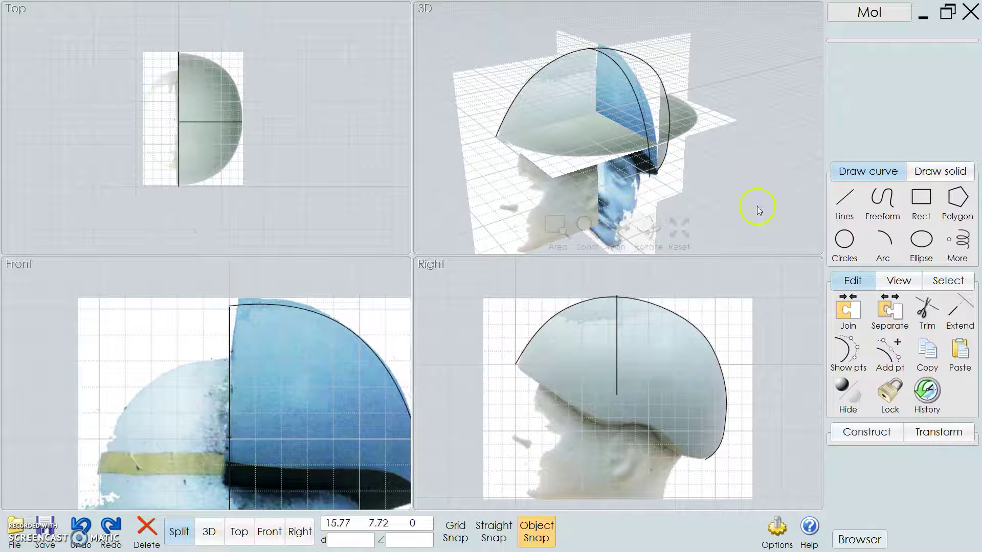
{"action": "left_click", "coordinate": [864, 349]}
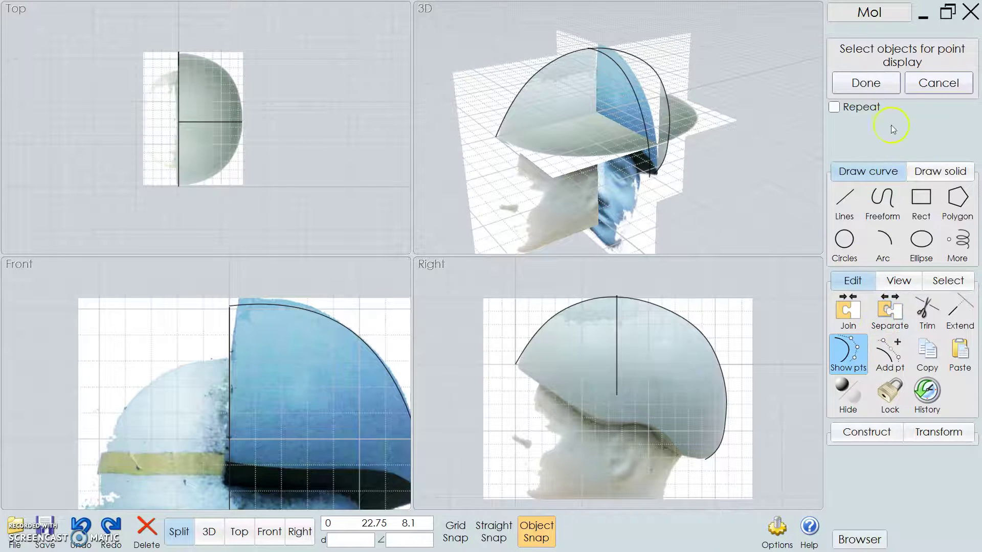
{"action": "left_click", "coordinate": [879, 195]}
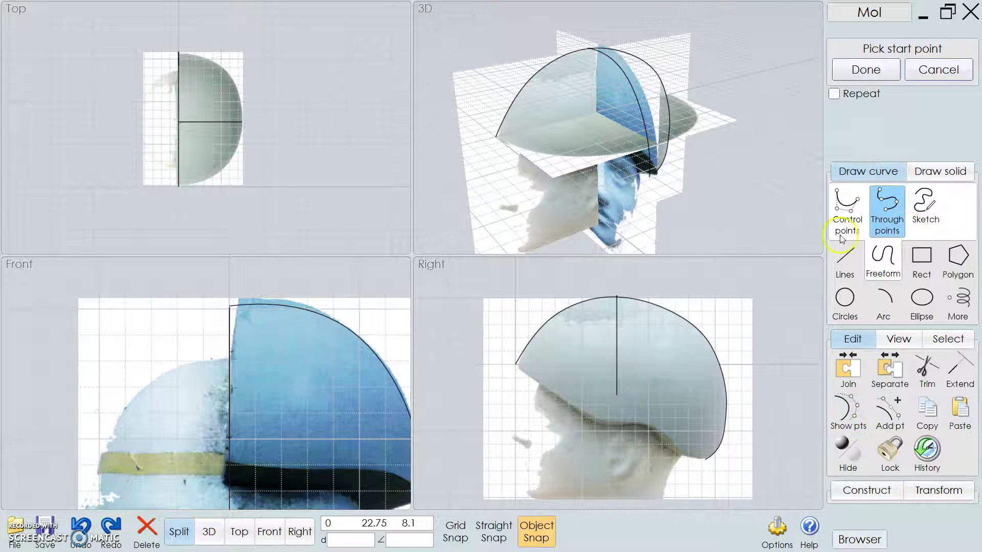
{"action": "left_click", "coordinate": [496, 137]}
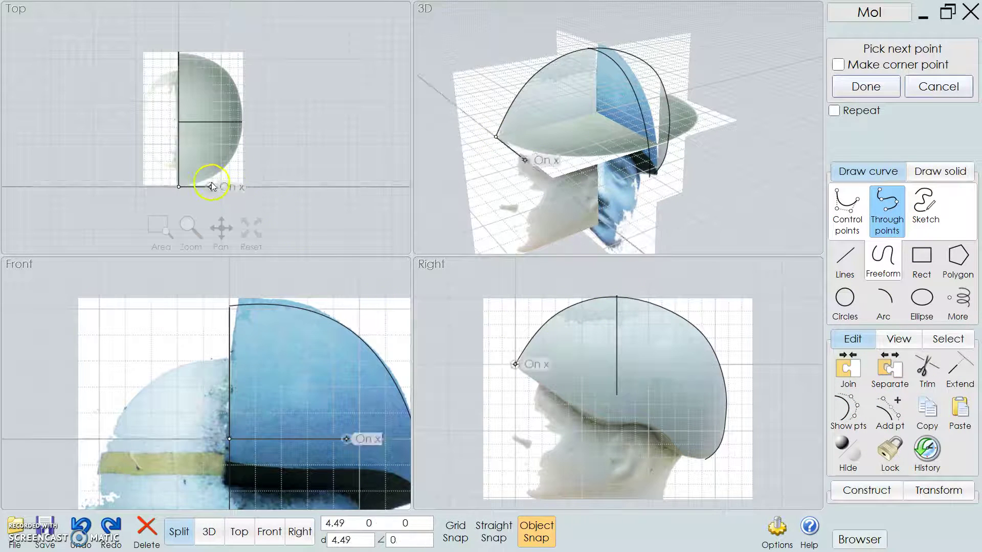
{"action": "left_click", "coordinate": [210, 178]}
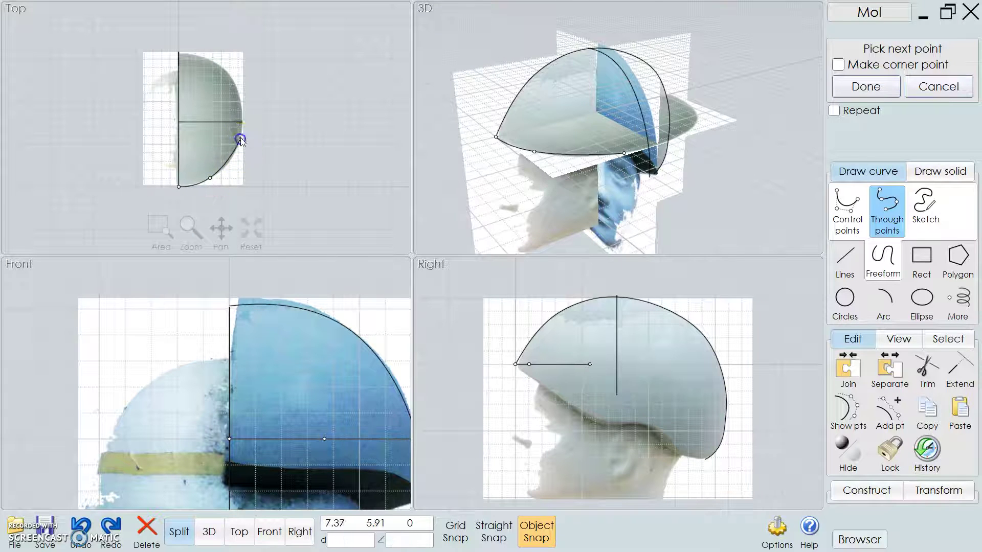
{"action": "left_click", "coordinate": [241, 122]}
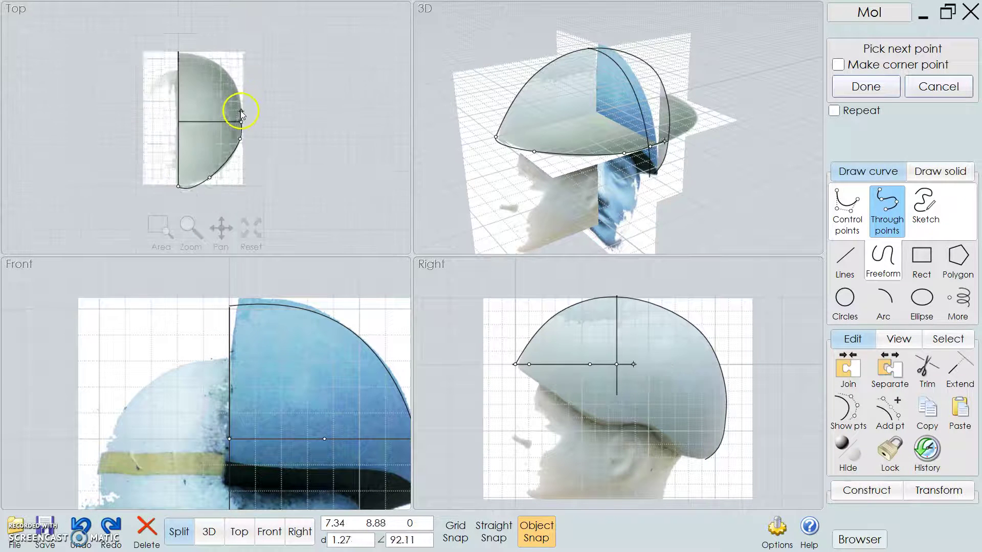
{"action": "scroll", "coordinate": [239, 110], "scroll_direction": "up", "scroll_amount": 2}
{"action": "left_click", "coordinate": [239, 88]}
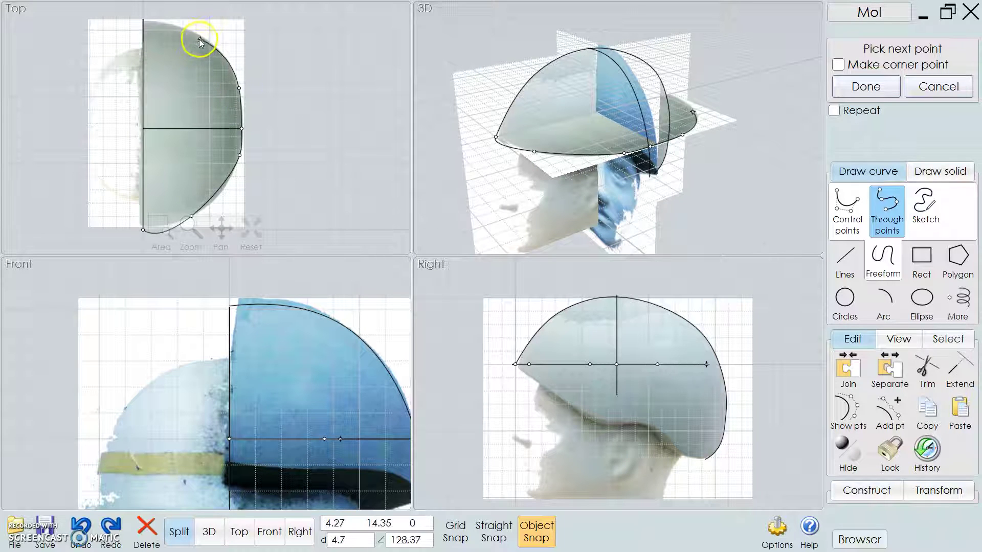
{"action": "left_click", "coordinate": [201, 37]}
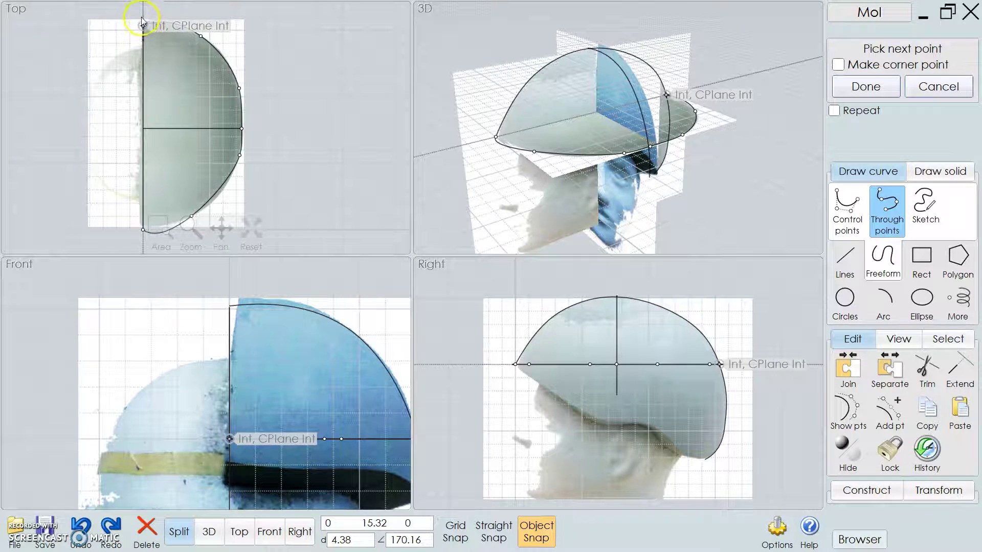
{"action": "left_click", "coordinate": [143, 19]}
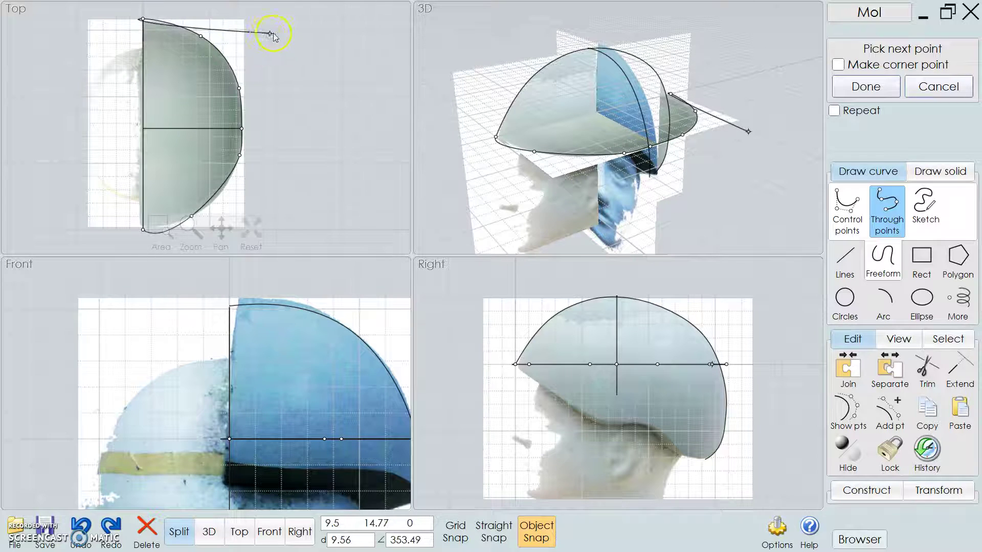
{"action": "right_click", "coordinate": [176, 38]}
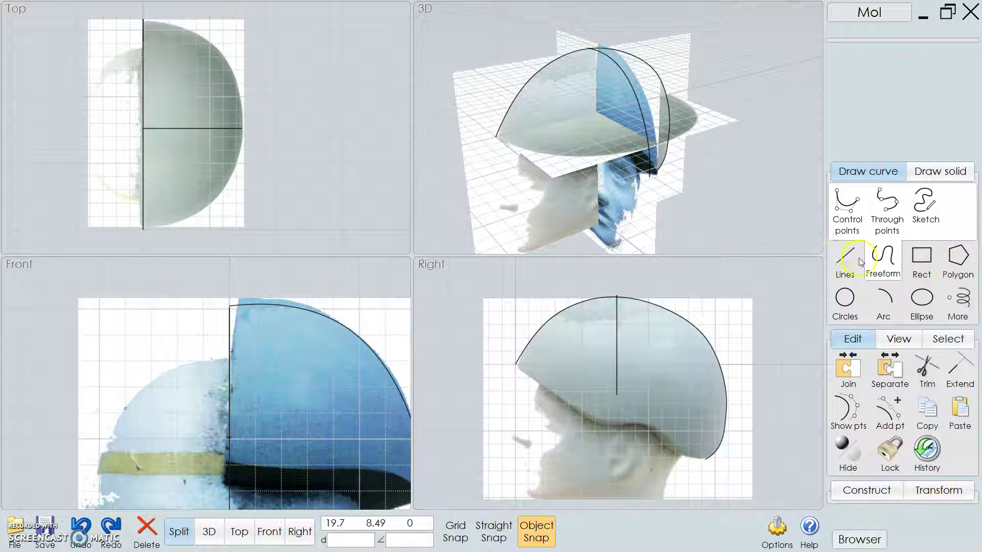
{"action": "left_click", "coordinate": [142, 220]}
{"action": "left_click", "coordinate": [339, 213]}
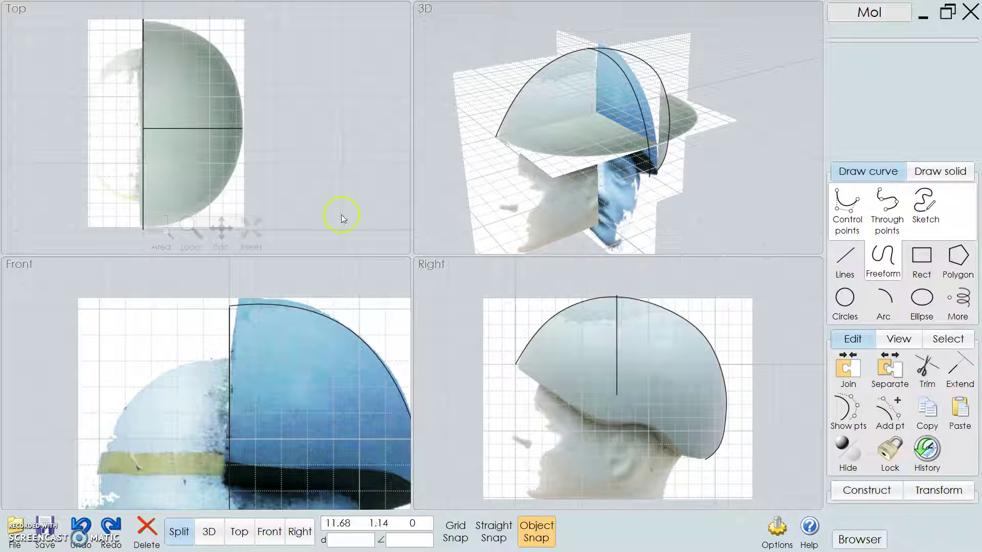
Draw a five-point through-points curve in the Top view from the front tip through the front curve's outer end to the rear centre
{"action": "left_click", "coordinate": [893, 252]}
{"action": "left_click", "coordinate": [885, 207]}
{"action": "left_click", "coordinate": [886, 209]}
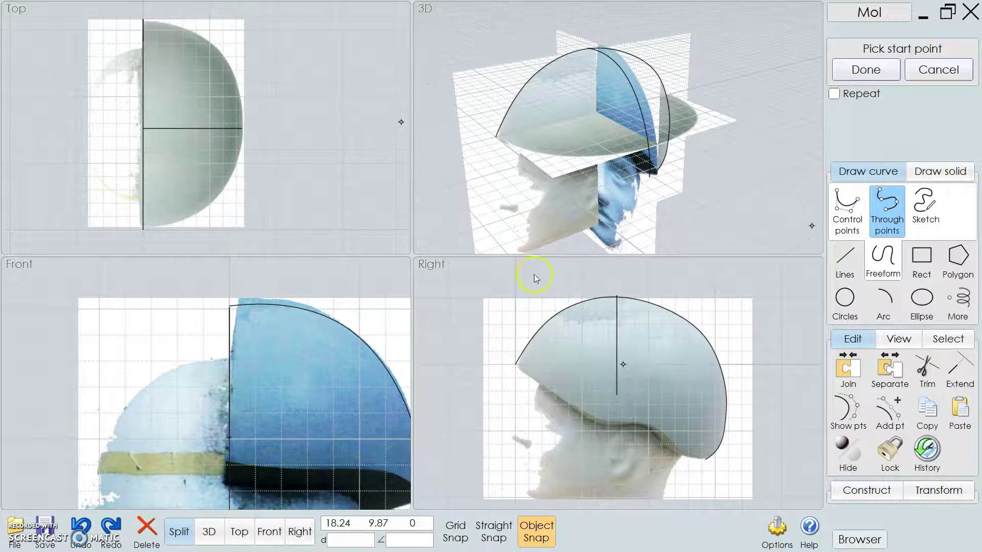
{"action": "left_click", "coordinate": [143, 230]}
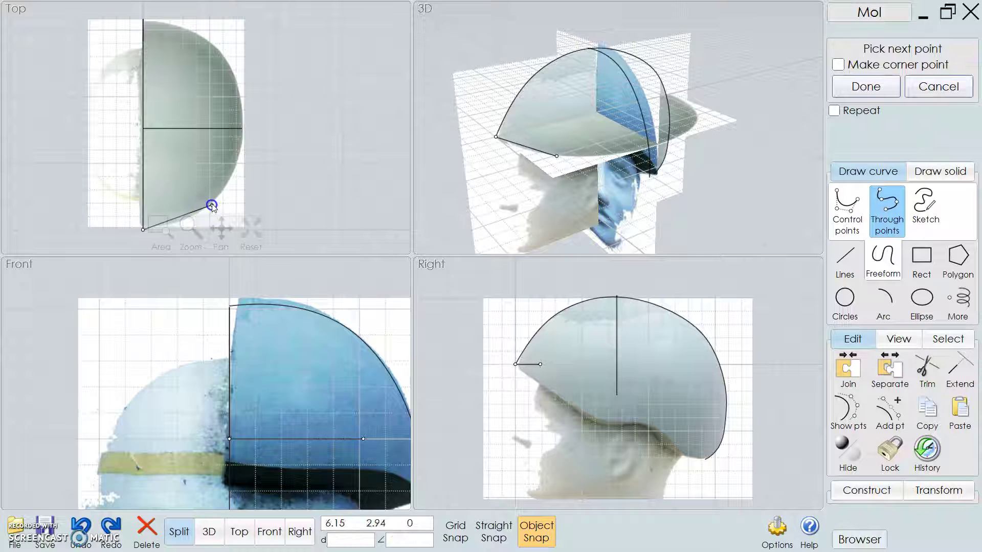
{"action": "left_click", "coordinate": [212, 205]}
{"action": "left_click", "coordinate": [241, 128]}
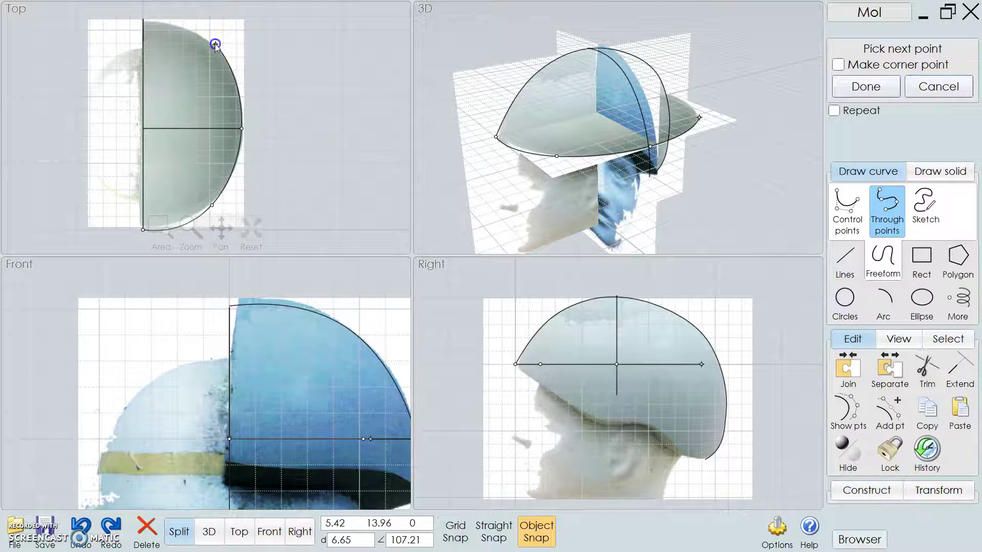
{"action": "left_click", "coordinate": [215, 45]}
{"action": "left_click", "coordinate": [143, 19]}
{"action": "right_click", "coordinate": [247, 26]}
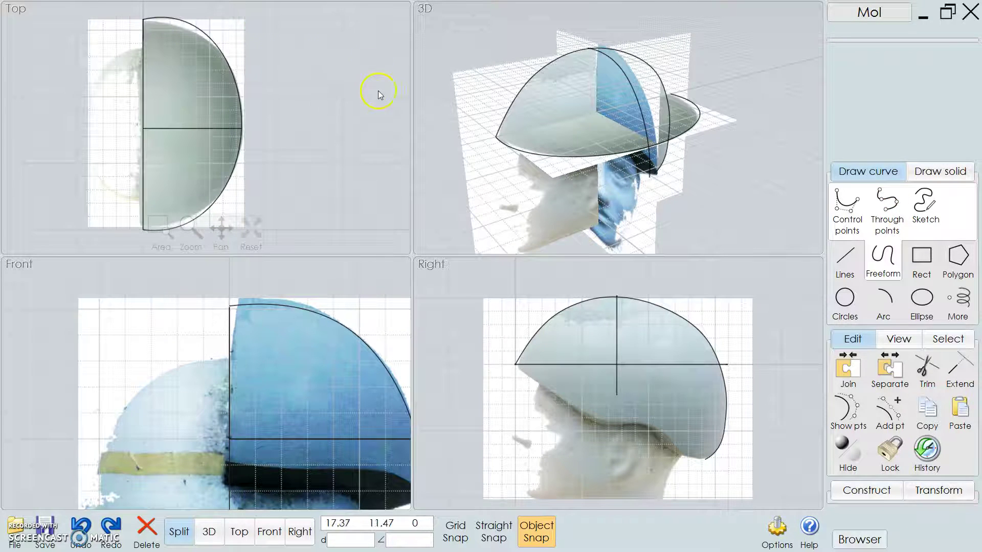
{"action": "scroll", "coordinate": [380, 167], "scroll_direction": "up", "scroll_amount": 3}
{"action": "scroll", "coordinate": [733, 176], "scroll_direction": "up", "scroll_amount": 2}
{"action": "scroll", "coordinate": [273, 163], "scroll_direction": "down", "scroll_amount": 4}
{"action": "scroll", "coordinate": [424, 164], "scroll_direction": "down", "scroll_amount": 2}
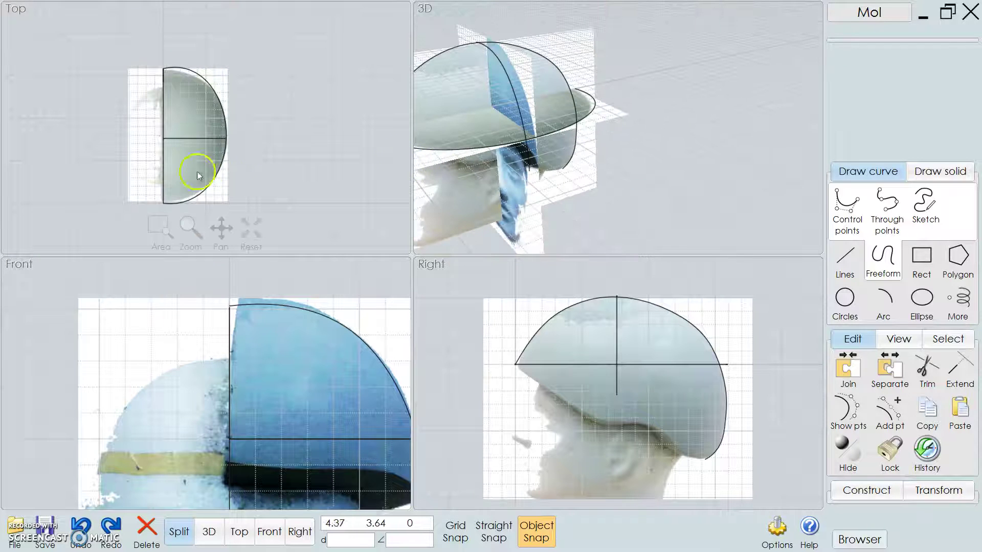
{"action": "scroll", "coordinate": [511, 160], "scroll_direction": "up", "scroll_amount": 2}
{"action": "scroll", "coordinate": [547, 149], "scroll_direction": "down", "scroll_amount": 4}
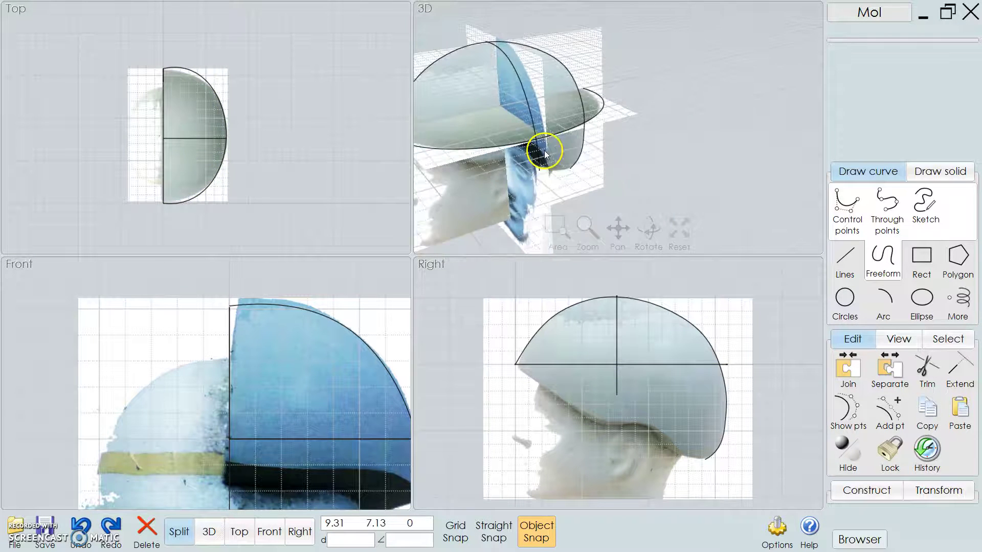
{"action": "right_click_drag", "start_coordinate": [535, 186], "coordinate": [622, 134]}
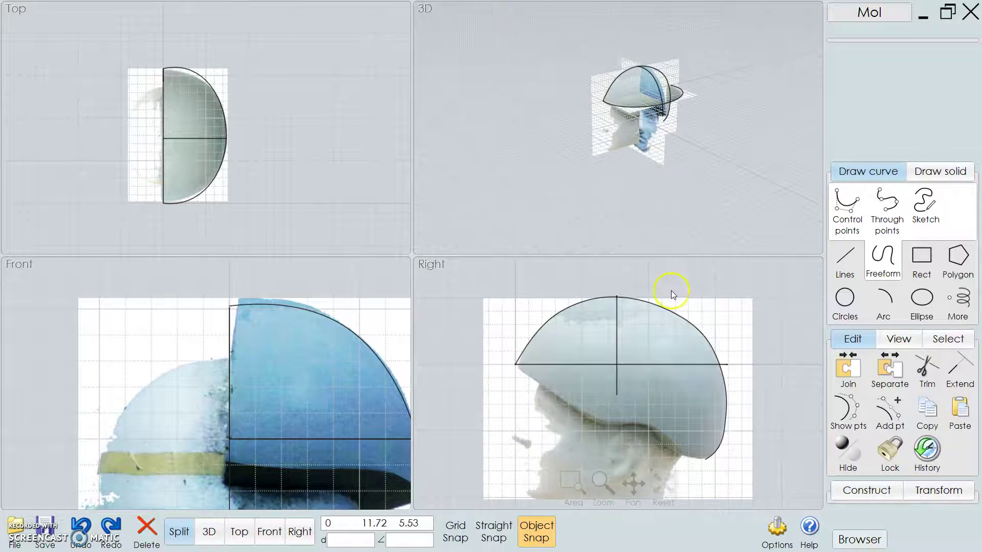
Show the top curve's control points and lower its middle point and rear end in the Right view toward the helmet's lower edge
{"action": "left_click", "coordinate": [655, 364]}
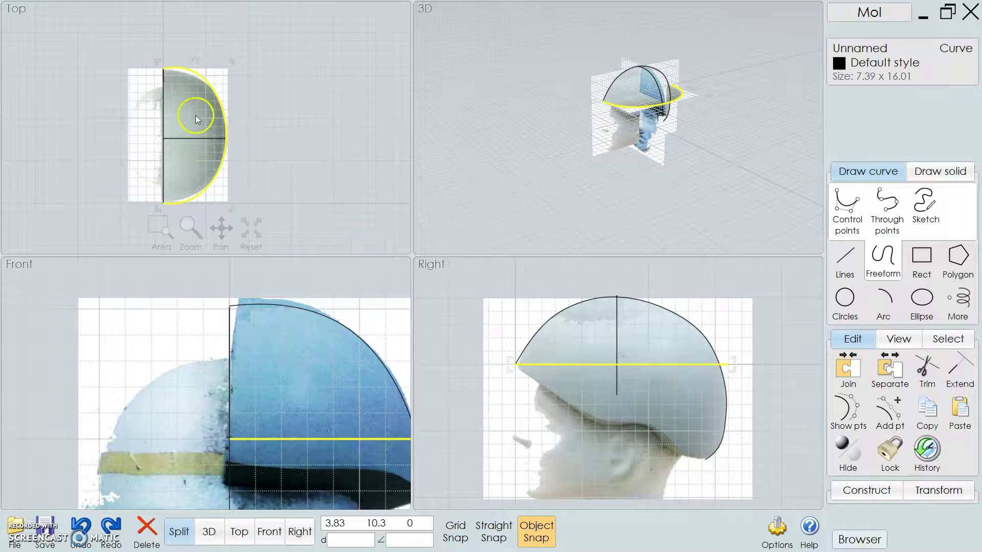
{"action": "left_click", "coordinate": [673, 113]}
{"action": "left_click", "coordinate": [925, 391]}
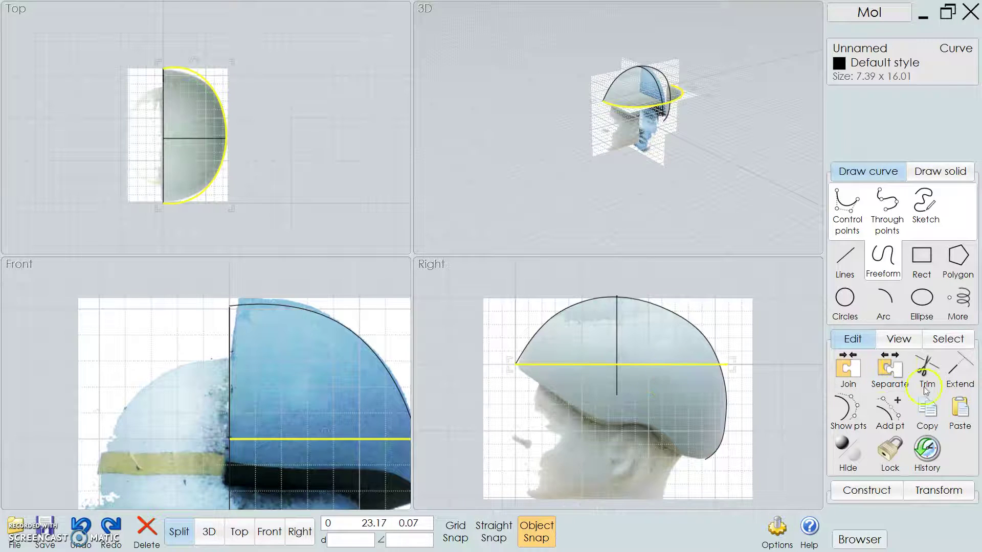
{"action": "left_click", "coordinate": [863, 408]}
{"action": "left_click_drag", "start_coordinate": [614, 364], "coordinate": [616, 397]}
{"action": "left_click_drag", "start_coordinate": [726, 364], "coordinate": [711, 440]}
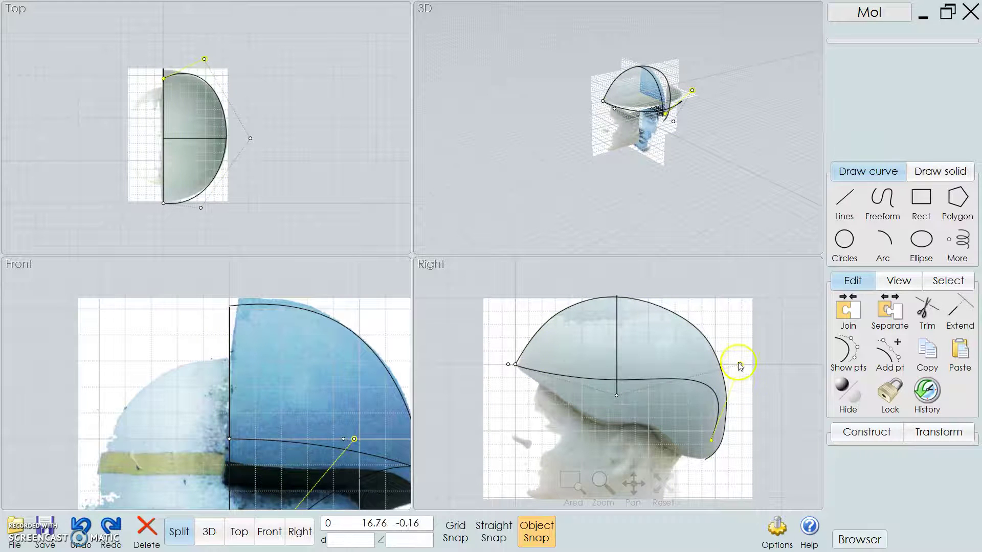
Move the curve's rear control points in the Right view to the helmet's lower rear corner and the edge just ahead of it
{"action": "left_click_drag", "start_coordinate": [740, 365], "coordinate": [684, 468]}
{"action": "scroll", "coordinate": [709, 454], "scroll_direction": "up", "scroll_amount": 1}
{"action": "left_click", "coordinate": [663, 481]}
{"action": "scroll", "coordinate": [570, 344], "scroll_direction": "up", "scroll_amount": 1}
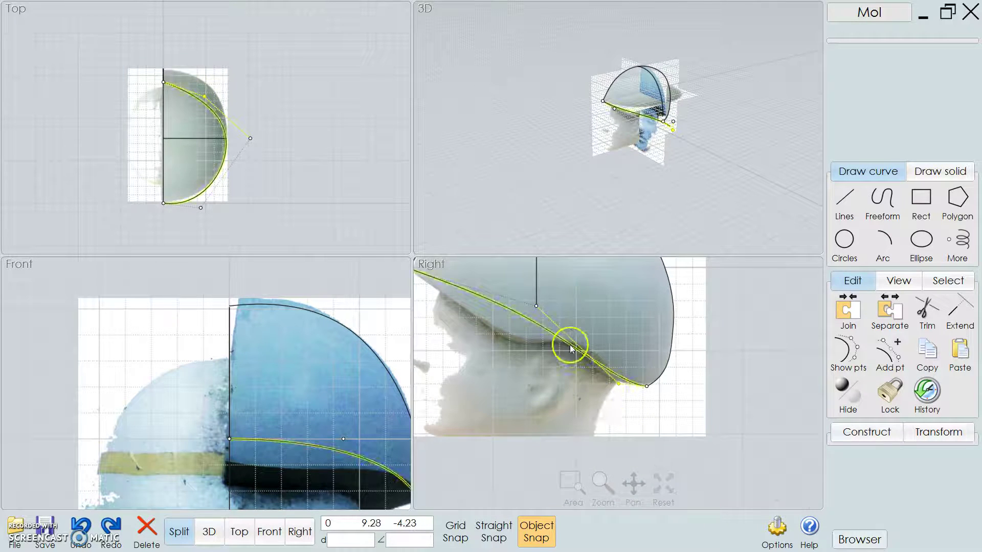
{"action": "scroll", "coordinate": [546, 348], "scroll_direction": "down", "scroll_amount": 1}
{"action": "scroll", "coordinate": [537, 345], "scroll_direction": "up", "scroll_amount": 3}
{"action": "scroll", "coordinate": [551, 343], "scroll_direction": "down", "scroll_amount": 3}
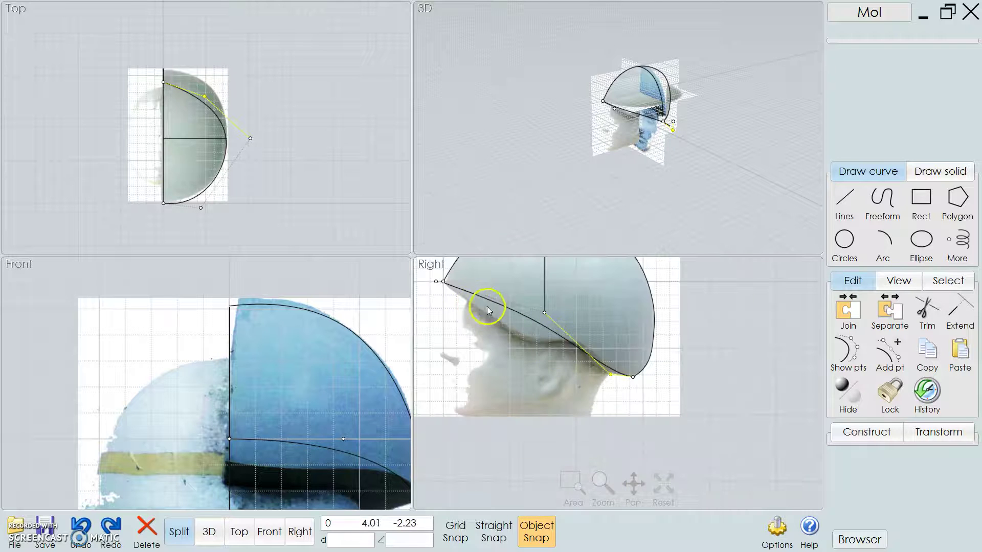
Add a control point to the lower-edge curve behind the ear in the Right view and nudge it onto the helmet's edge
{"action": "left_click", "coordinate": [514, 310]}
{"action": "left_click", "coordinate": [582, 369]}
{"action": "left_click", "coordinate": [870, 289]}
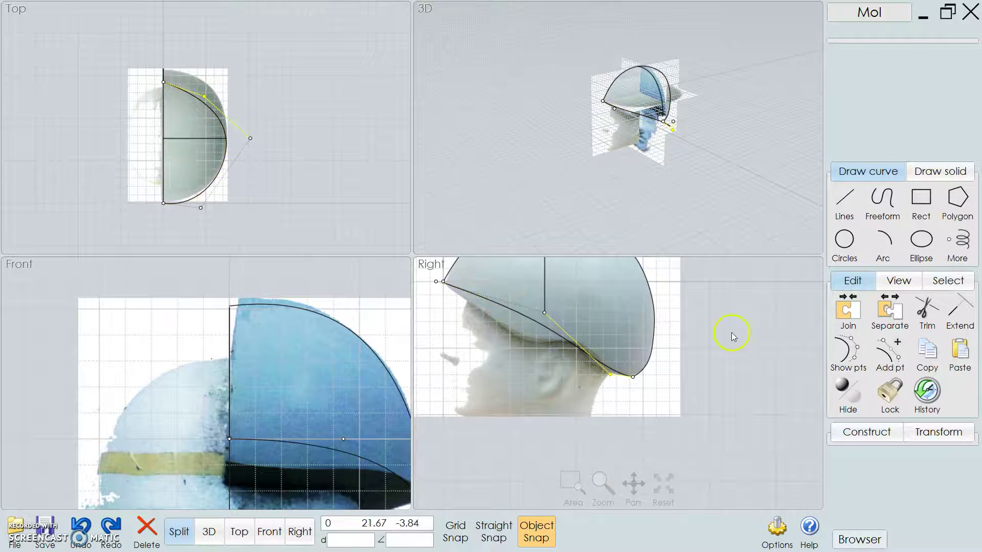
{"action": "left_click", "coordinate": [890, 353]}
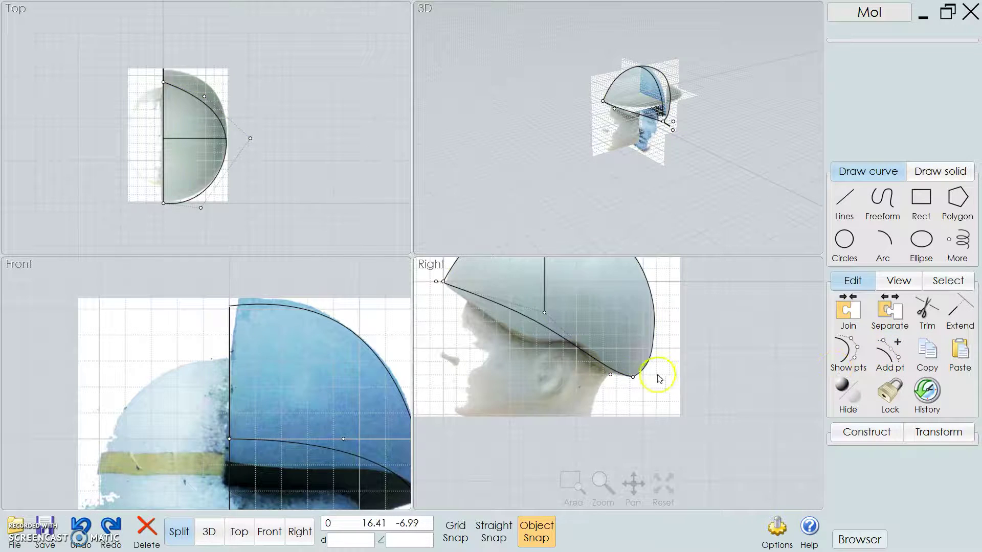
{"action": "left_click", "coordinate": [599, 359]}
{"action": "right_click", "coordinate": [680, 368]}
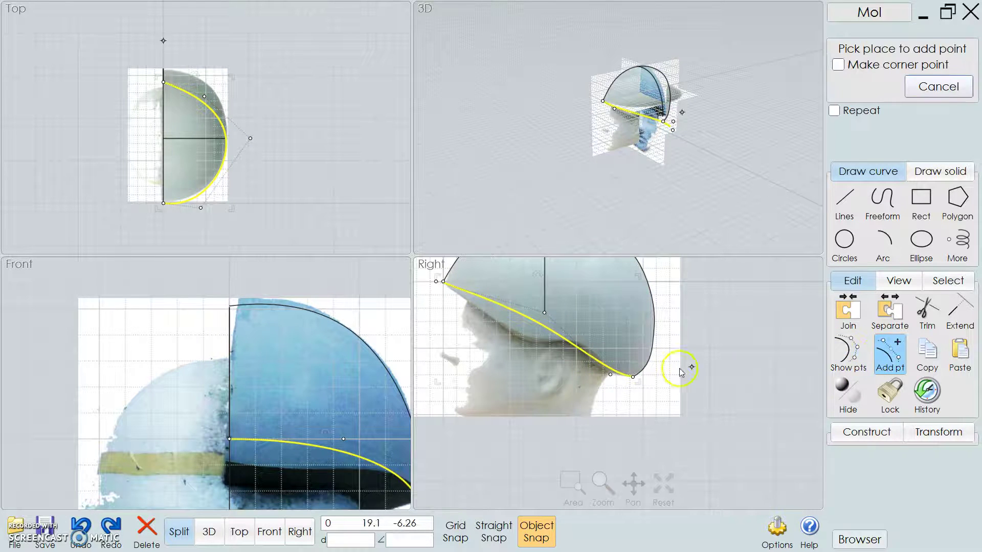
{"action": "left_click", "coordinate": [588, 358]}
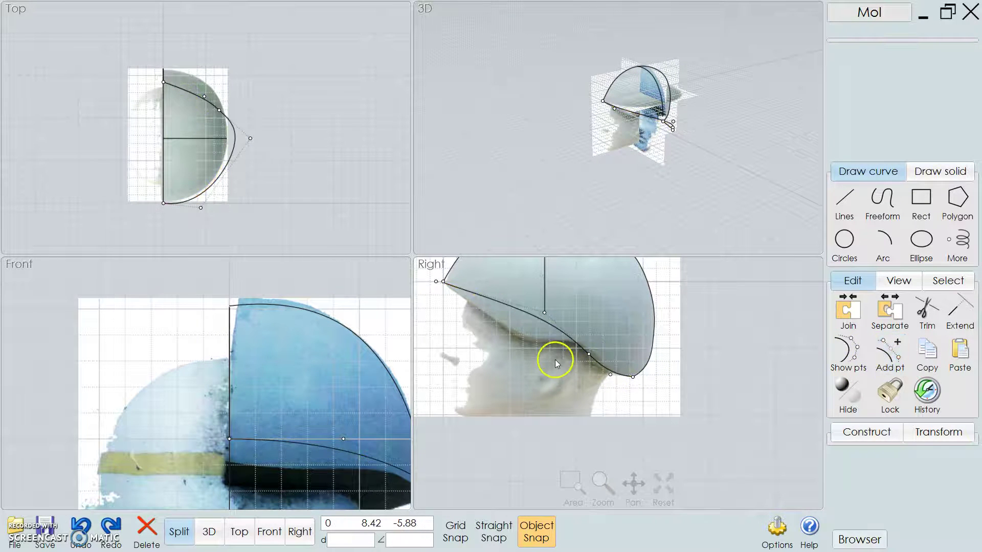
{"action": "left_click_drag", "start_coordinate": [589, 354], "coordinate": [592, 358]}
Add a second control point to the curve above the ear in the Right view and shift it back toward the helmet's lower edge
{"action": "scroll", "coordinate": [592, 357], "scroll_direction": "down", "scroll_amount": 2}
{"action": "scroll", "coordinate": [592, 359], "scroll_direction": "up", "scroll_amount": 5}
{"action": "left_click", "coordinate": [598, 354]}
{"action": "left_click", "coordinate": [839, 354]}
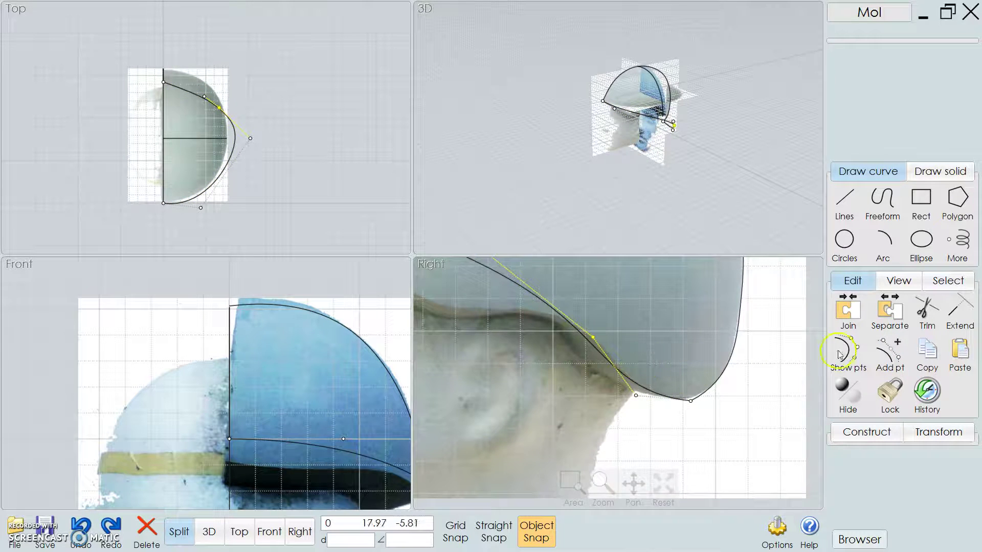
{"action": "left_click", "coordinate": [889, 354]}
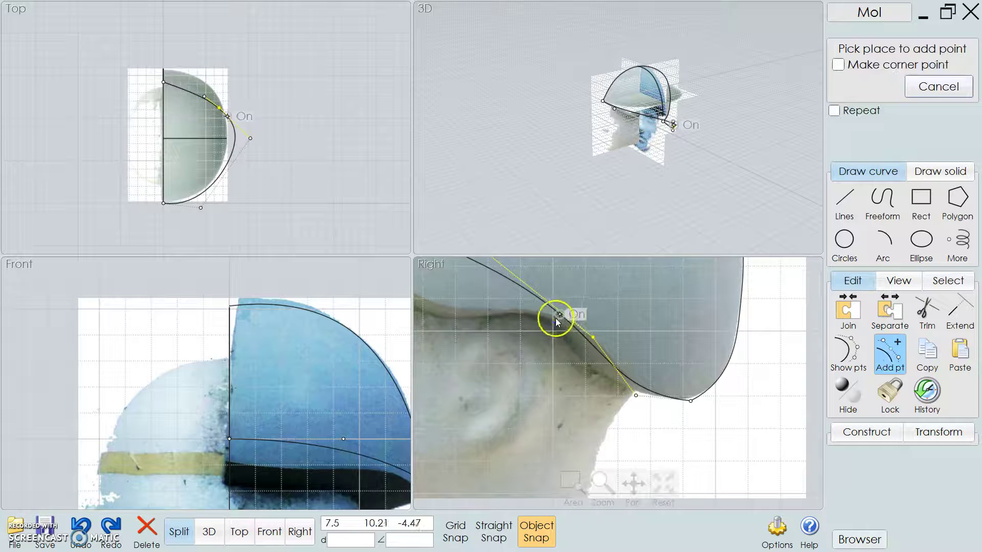
{"action": "left_click", "coordinate": [555, 318]}
{"action": "left_click_drag", "start_coordinate": [555, 317], "coordinate": [544, 296]}
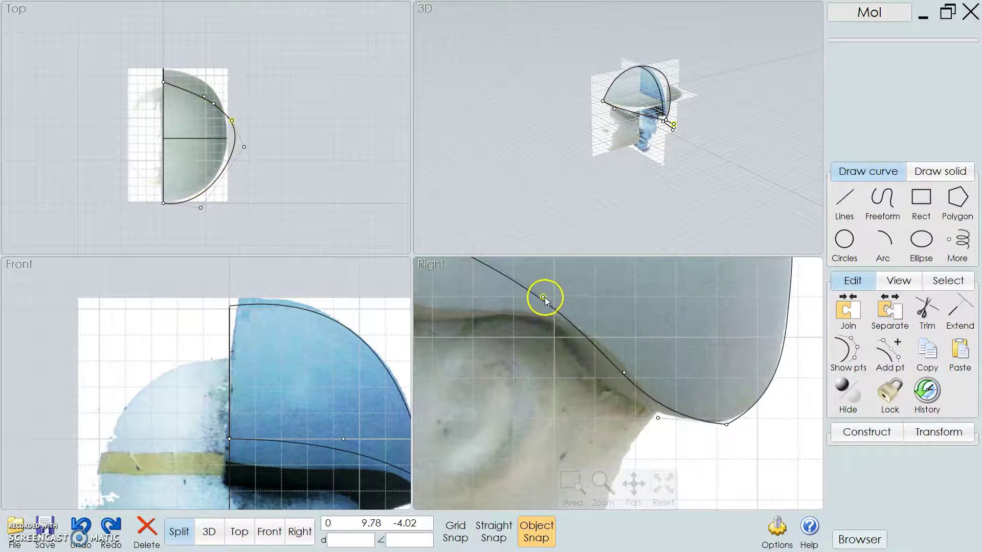
{"action": "left_click_drag", "start_coordinate": [602, 335], "coordinate": [605, 336]}
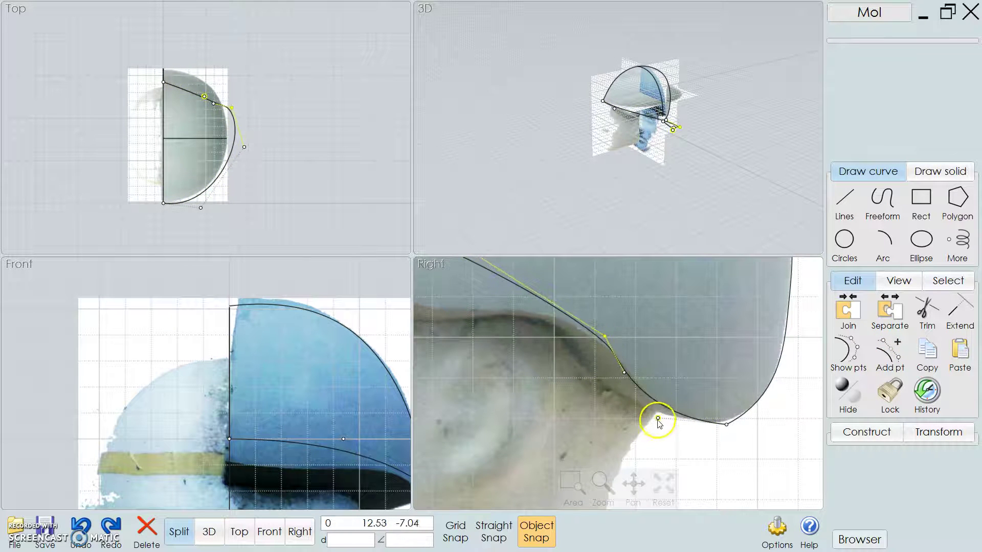
Reposition the curve's rear, added and middle control points in the Right view to follow the helmet's lower edge around the ear
{"action": "left_click_drag", "start_coordinate": [660, 421], "coordinate": [654, 427]}
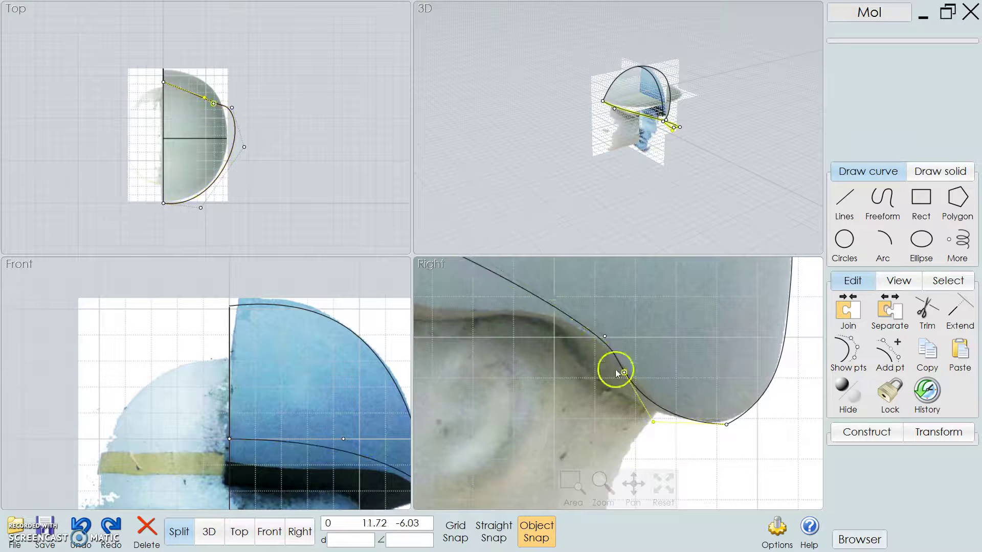
{"action": "scroll", "coordinate": [616, 374], "scroll_direction": "up", "scroll_amount": 4}
{"action": "left_click_drag", "start_coordinate": [658, 290], "coordinate": [589, 275]}
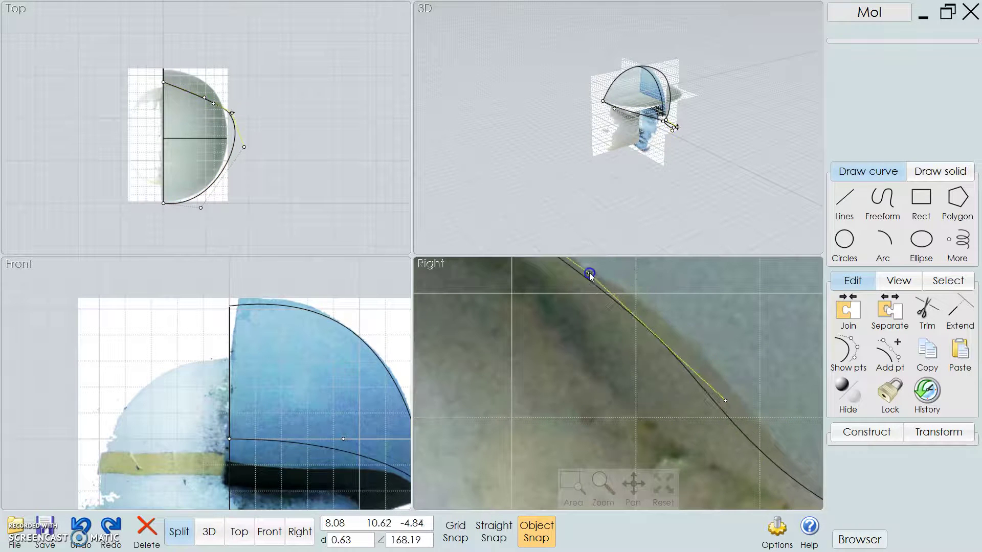
{"action": "scroll", "coordinate": [599, 317], "scroll_direction": "down", "scroll_amount": 4}
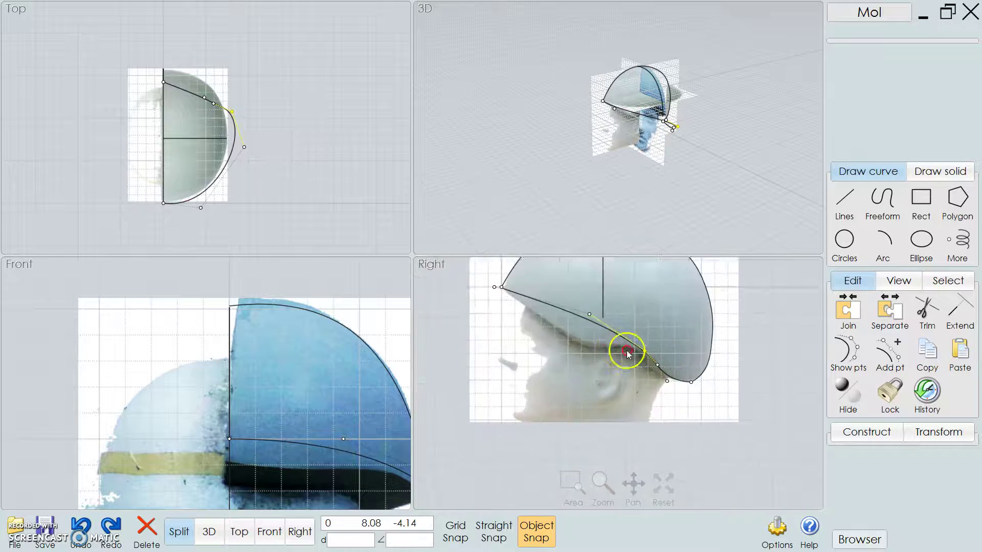
{"action": "scroll", "coordinate": [628, 354], "scroll_direction": "up", "scroll_amount": 3}
{"action": "left_click_drag", "start_coordinate": [648, 358], "coordinate": [698, 394]}
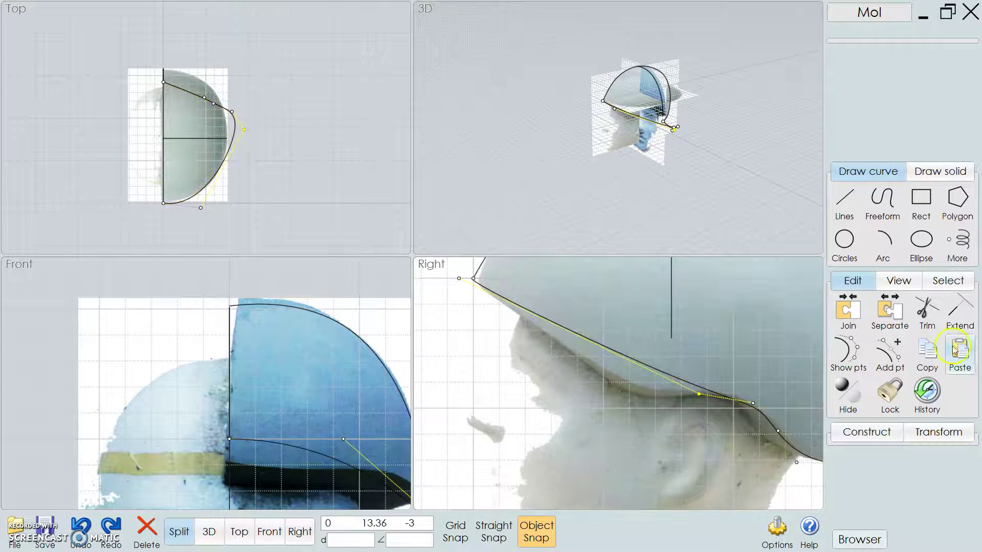
Add a control point to the front stretch of the lower-edge curve in the Right view and move it down onto the helmet's edge
{"action": "left_click", "coordinate": [895, 353]}
{"action": "left_click", "coordinate": [632, 360]}
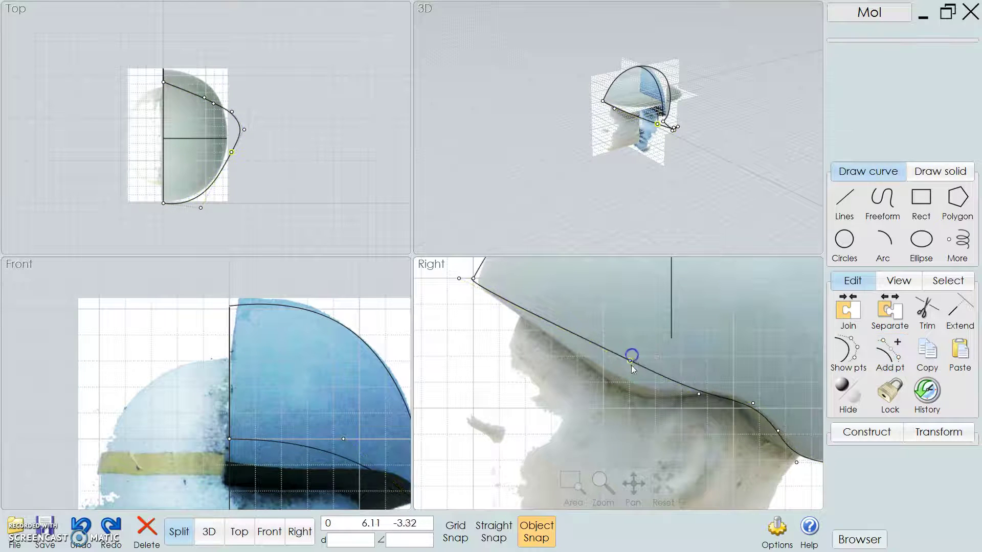
{"action": "left_click_drag", "start_coordinate": [630, 361], "coordinate": [607, 389]}
{"action": "scroll", "coordinate": [680, 352], "scroll_direction": "up", "scroll_amount": 3}
{"action": "scroll", "coordinate": [680, 351], "scroll_direction": "down", "scroll_amount": 2}
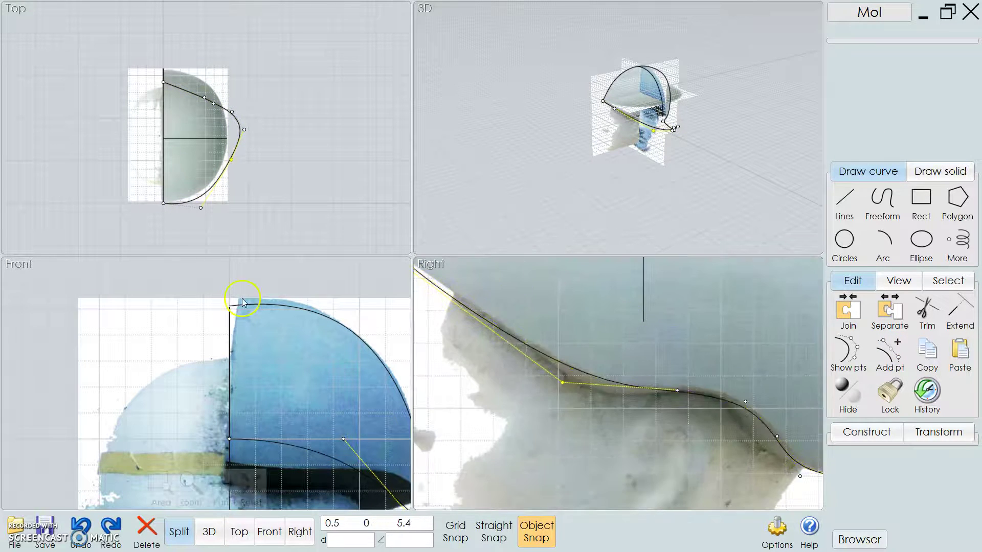
Reposition the lower-edge curve's rear, side and front control points in the Top view to follow the helmet's outline
{"action": "scroll", "coordinate": [199, 155], "scroll_direction": "up", "scroll_amount": 6}
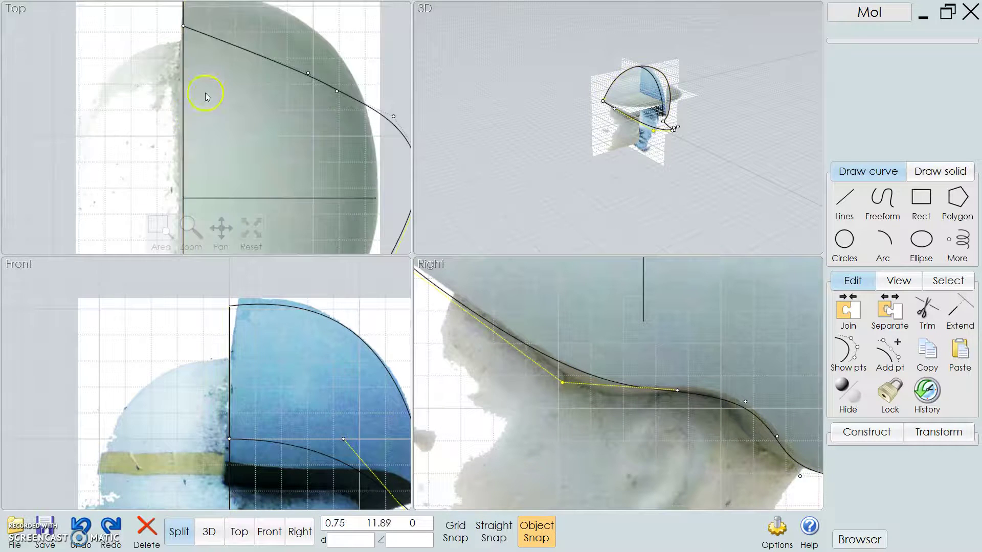
{"action": "scroll", "coordinate": [327, 133], "scroll_direction": "down", "scroll_amount": 6}
{"action": "left_click_drag", "start_coordinate": [320, 106], "coordinate": [316, 76]}
{"action": "left_click_drag", "start_coordinate": [330, 119], "coordinate": [351, 179]}
{"action": "scroll", "coordinate": [356, 184], "scroll_direction": "down", "scroll_amount": 3}
{"action": "scroll", "coordinate": [355, 182], "scroll_direction": "up", "scroll_amount": 3}
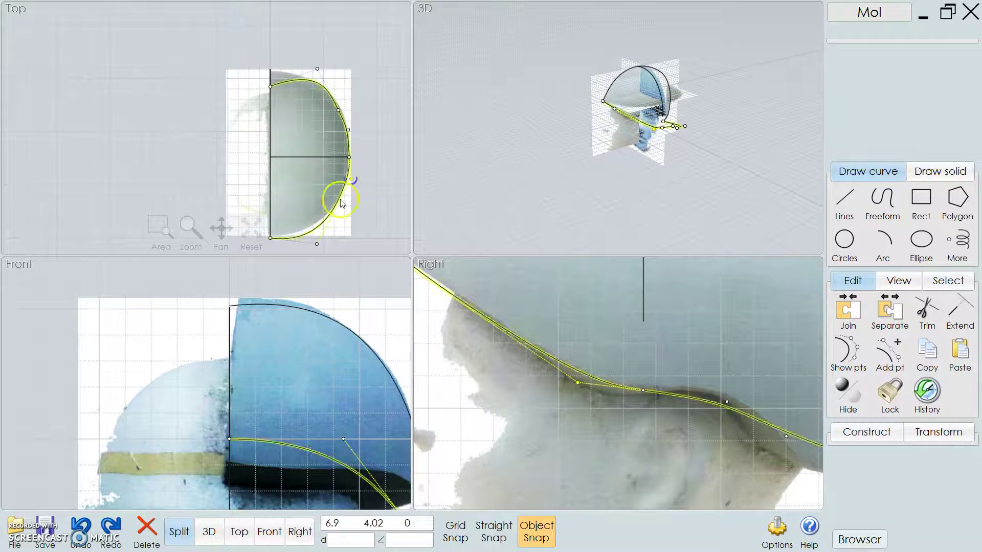
{"action": "left_click_drag", "start_coordinate": [320, 244], "coordinate": [312, 237]}
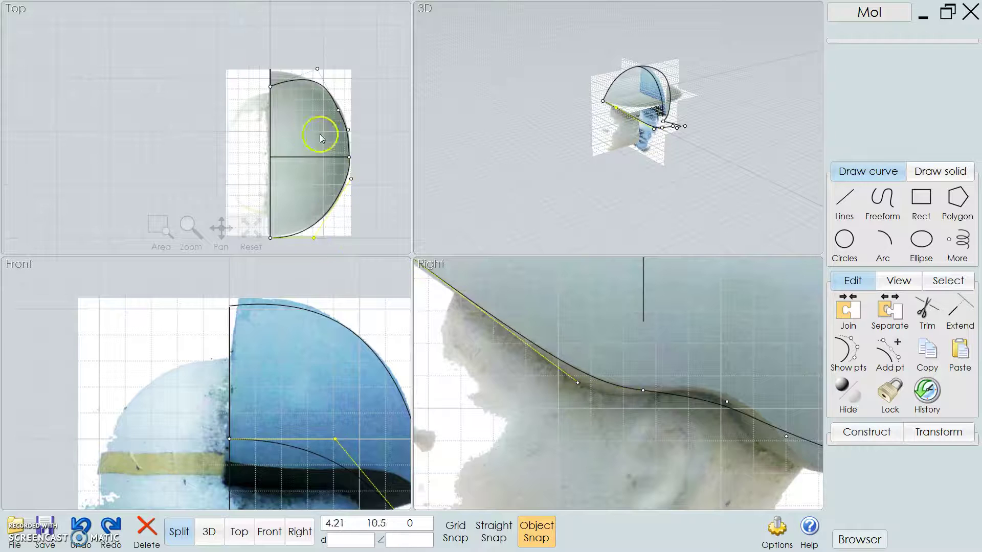
{"action": "left_click", "coordinate": [282, 81]}
{"action": "scroll", "coordinate": [282, 82], "scroll_direction": "down", "scroll_amount": 3}
{"action": "scroll", "coordinate": [719, 352], "scroll_direction": "up", "scroll_amount": 3}
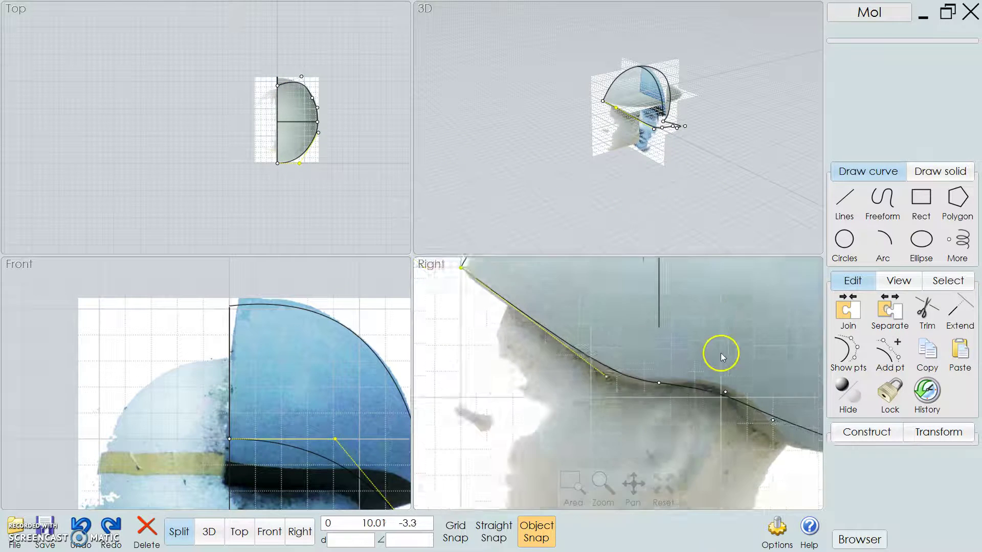
{"action": "scroll", "coordinate": [698, 343], "scroll_direction": "down", "scroll_amount": 4}
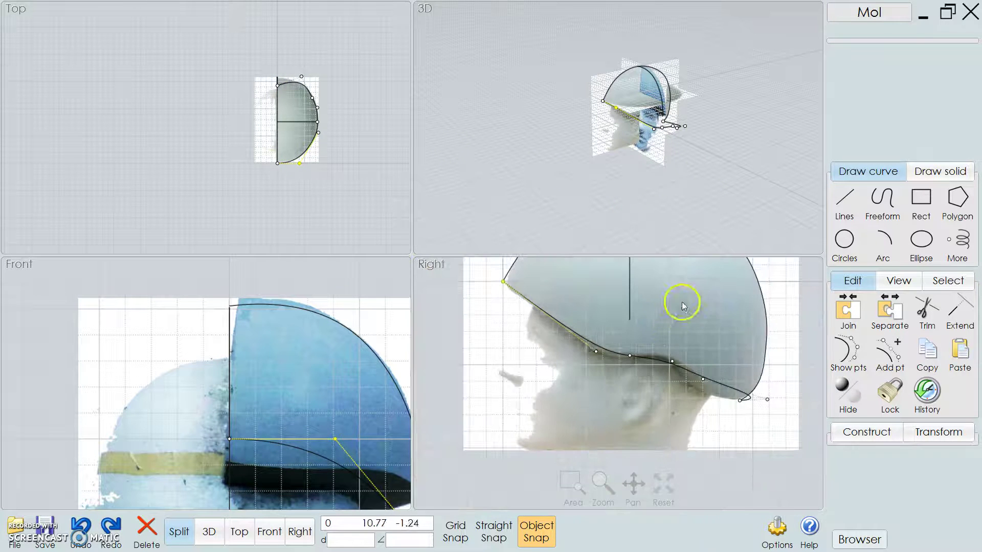
Show the front profile curve's control points and lower its bottom end point in the Front view to the lower-edge curve
{"action": "left_click", "coordinate": [631, 314]}
{"action": "left_click", "coordinate": [896, 368]}
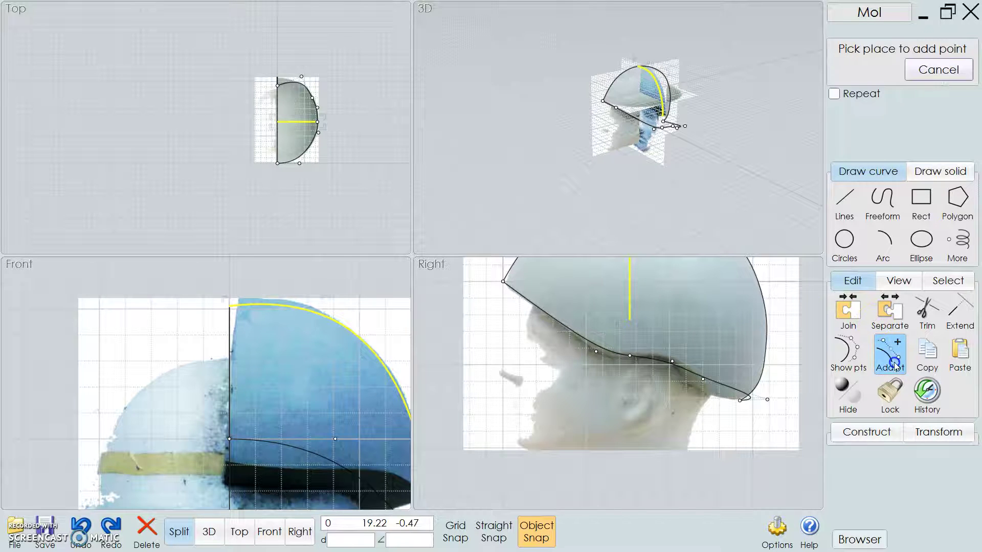
{"action": "left_click", "coordinate": [628, 322]}
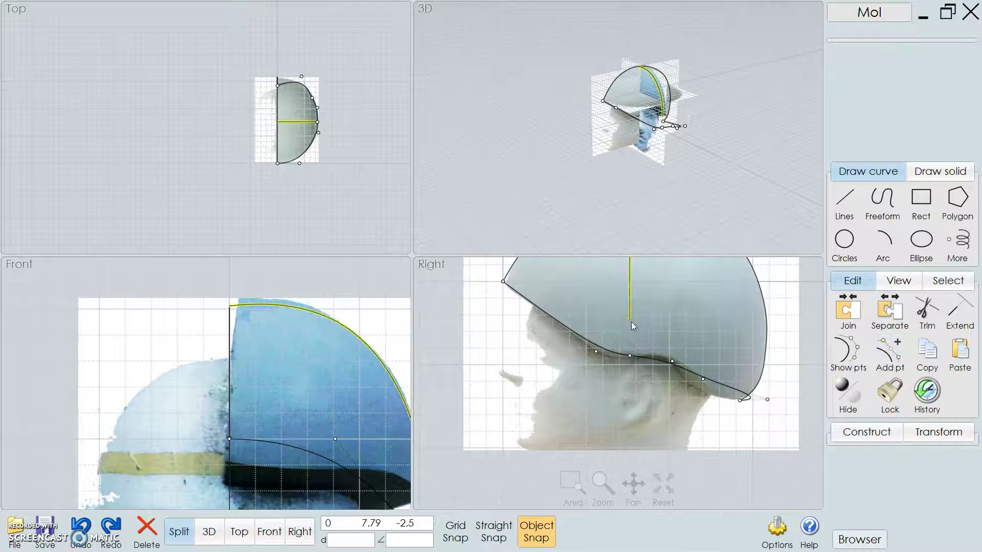
{"action": "left_click", "coordinate": [631, 320]}
{"action": "left_click", "coordinate": [851, 338]}
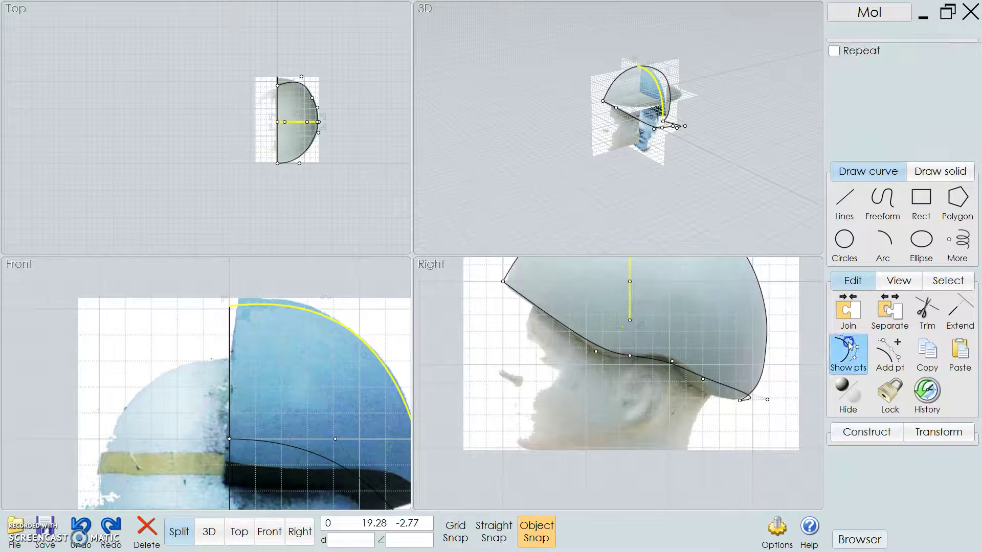
{"action": "middle_click_drag", "start_coordinate": [611, 333], "coordinate": [628, 349]}
{"action": "scroll", "coordinate": [327, 411], "scroll_direction": "down", "scroll_amount": 5}
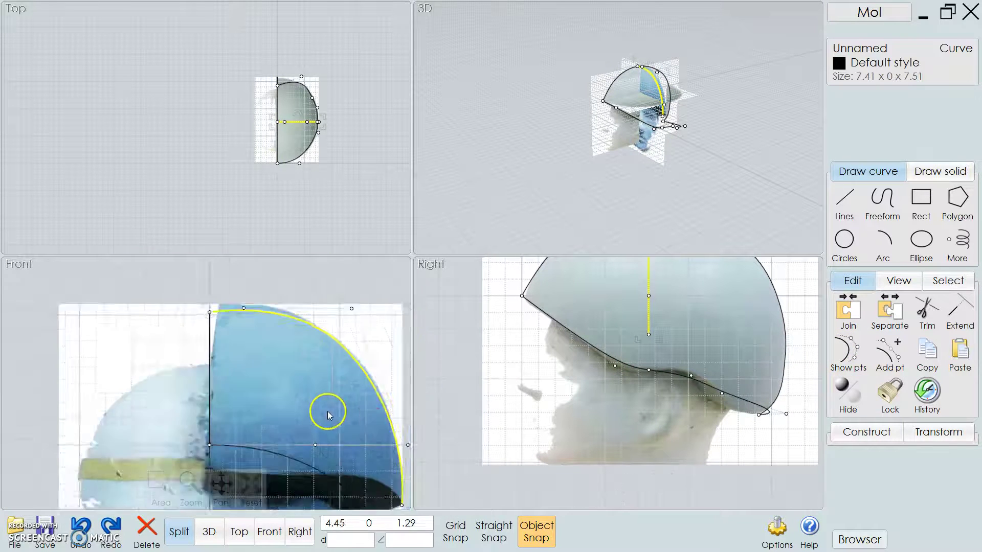
{"action": "left_click", "coordinate": [296, 426]}
{"action": "scroll", "coordinate": [297, 425], "scroll_direction": "up", "scroll_amount": 2}
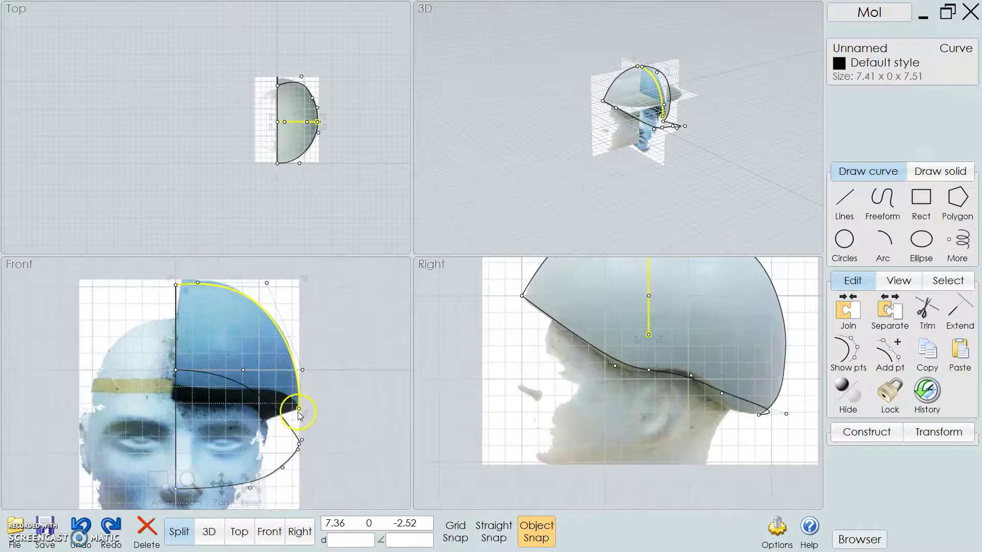
{"action": "left_click_drag", "start_coordinate": [297, 412], "coordinate": [300, 439]}
Place the front profile curve's bottom end point on the lower-edge curve in the Right view, and hide all the curves' control points
{"action": "scroll", "coordinate": [624, 379], "scroll_direction": "up", "scroll_amount": 5}
{"action": "scroll", "coordinate": [632, 371], "scroll_direction": "up", "scroll_amount": 3}
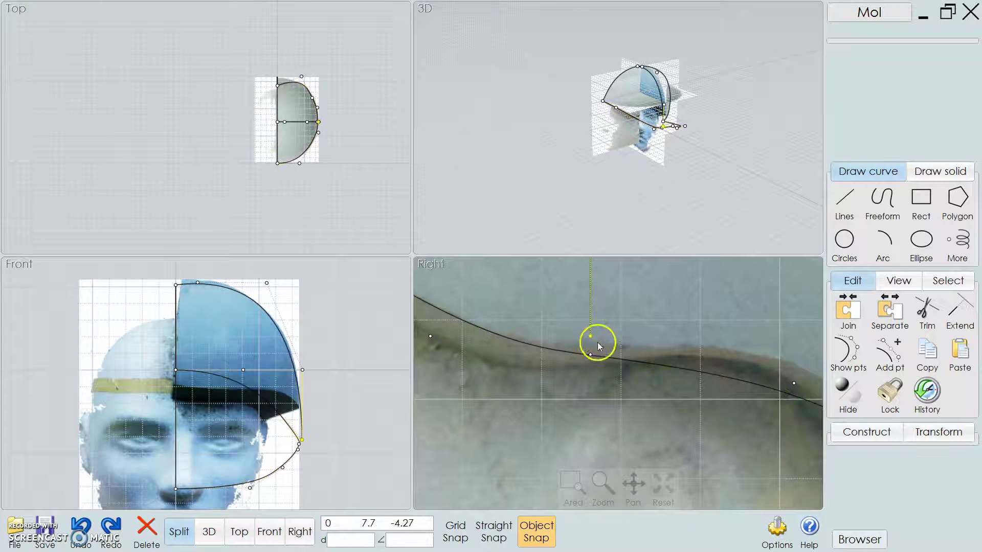
{"action": "left_click_drag", "start_coordinate": [589, 337], "coordinate": [590, 354]}
{"action": "left_click", "coordinate": [577, 382]}
{"action": "scroll", "coordinate": [617, 376], "scroll_direction": "up", "scroll_amount": 6}
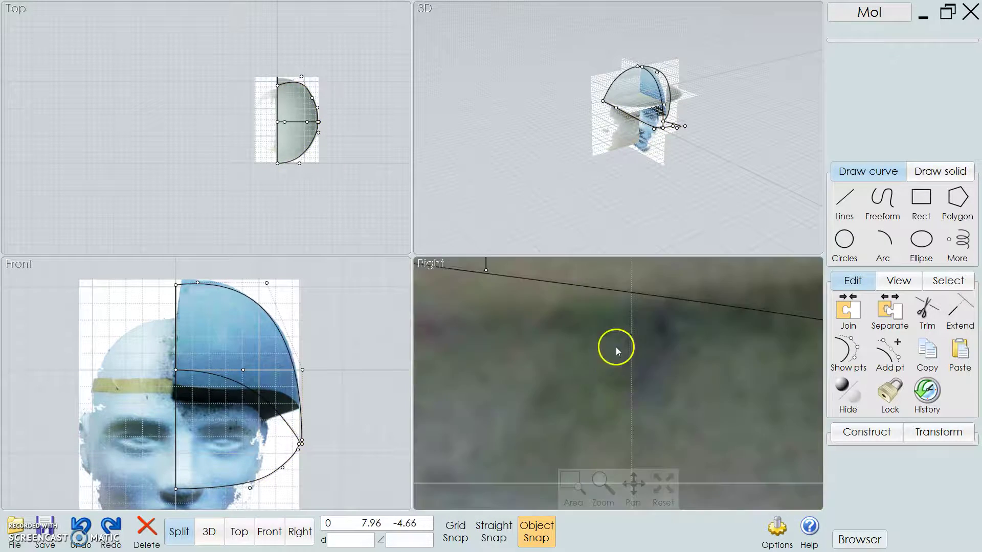
{"action": "scroll", "coordinate": [620, 328], "scroll_direction": "down", "scroll_amount": 2}
{"action": "scroll", "coordinate": [627, 311], "scroll_direction": "down", "scroll_amount": 4}
{"action": "left_click", "coordinate": [644, 156]}
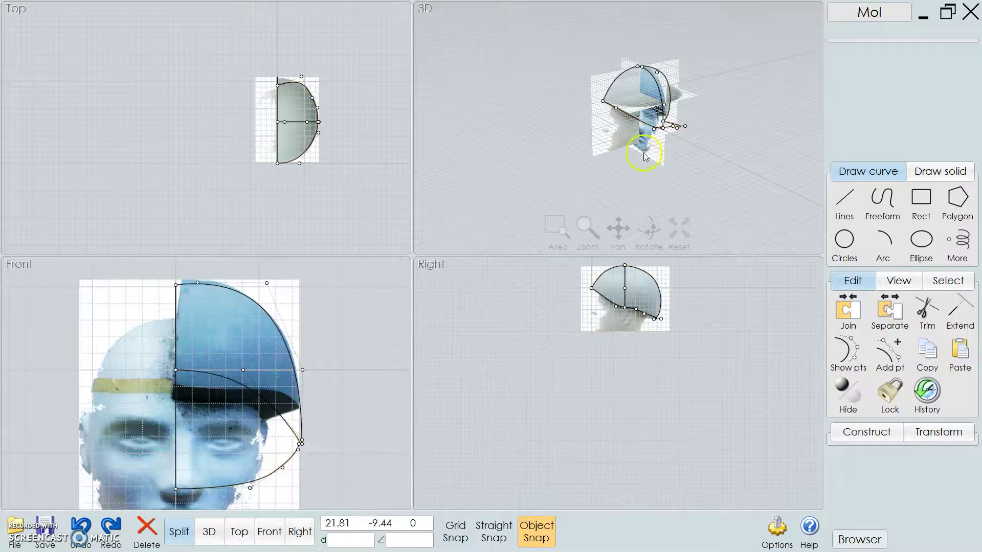
{"action": "left_click_drag", "start_coordinate": [454, 160], "coordinate": [659, 143]}
{"action": "left_click", "coordinate": [848, 354]}
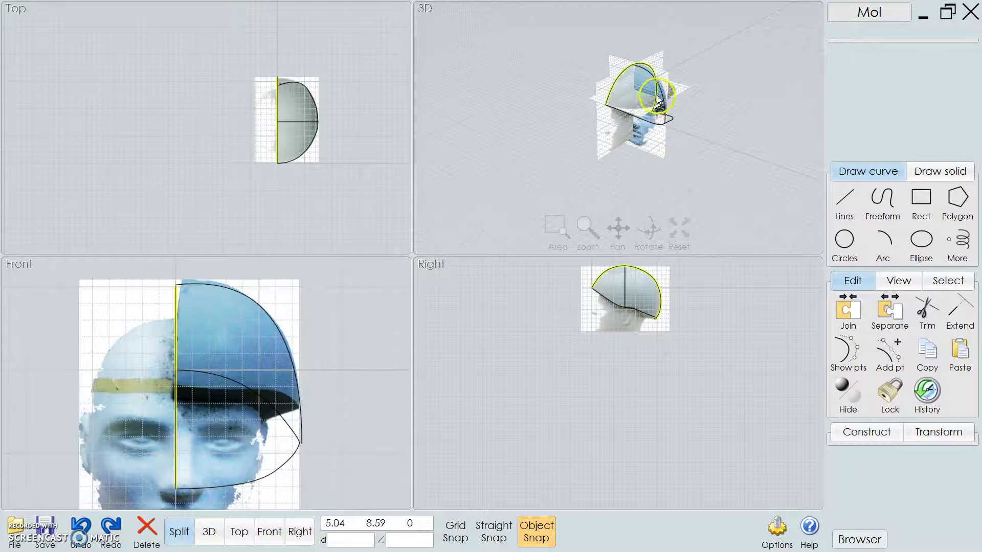
Examine in the 3D view whether the front profile curve meets the side profile curve at the crown of the helmet
{"action": "scroll", "coordinate": [662, 92], "scroll_direction": "up", "scroll_amount": 2}
{"action": "scroll", "coordinate": [663, 92], "scroll_direction": "up", "scroll_amount": 2}
{"action": "left_click_drag", "start_coordinate": [726, 185], "coordinate": [594, 145]}
{"action": "right_click_drag", "start_coordinate": [595, 145], "coordinate": [768, 218]}
{"action": "right_click_drag", "start_coordinate": [518, 161], "coordinate": [567, 151]}
{"action": "scroll", "coordinate": [537, 190], "scroll_direction": "down", "scroll_amount": 3}
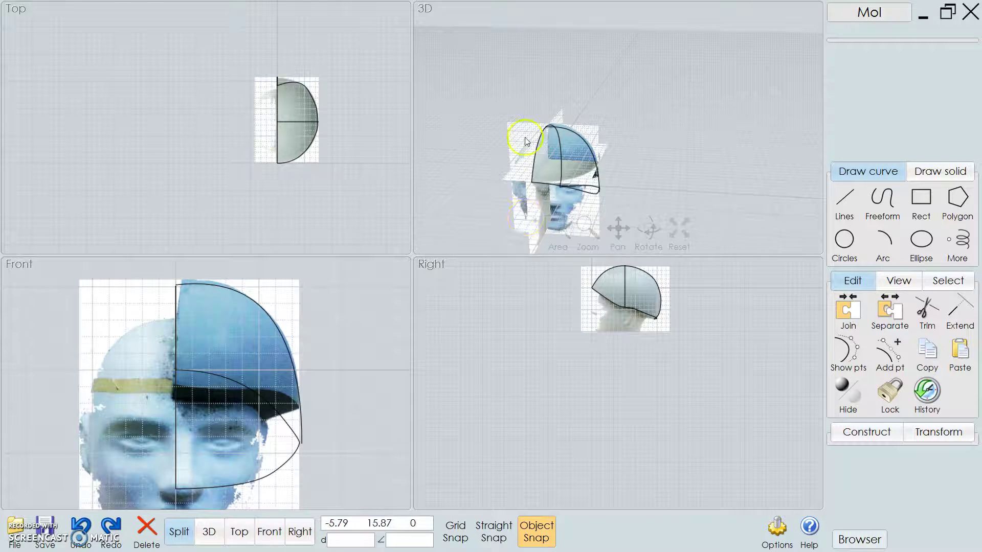
{"action": "scroll", "coordinate": [548, 125], "scroll_direction": "down", "scroll_amount": 3}
{"action": "scroll", "coordinate": [511, 129], "scroll_direction": "up", "scroll_amount": 6}
{"action": "left_click", "coordinate": [559, 156]}
{"action": "scroll", "coordinate": [680, 120], "scroll_direction": "up", "scroll_amount": 4}
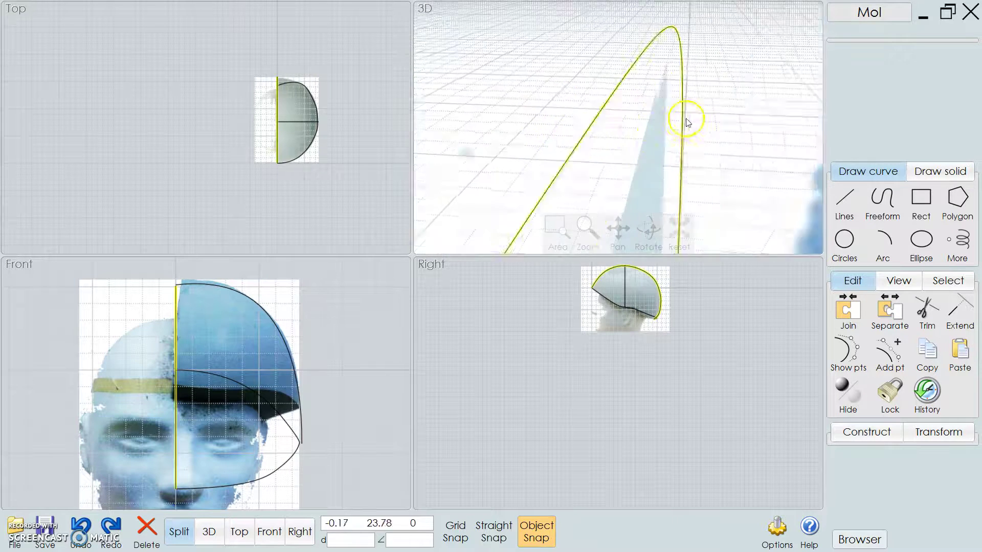
{"action": "scroll", "coordinate": [641, 105], "scroll_direction": "down", "scroll_amount": 3}
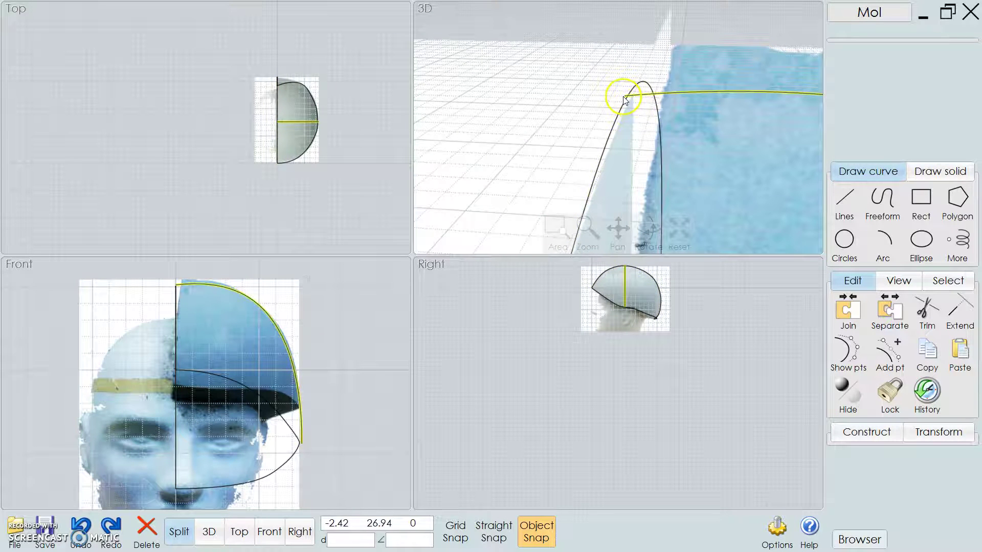
Try to join the front profile curve to the side profile curve
{"action": "left_click", "coordinate": [624, 97]}
{"action": "left_click", "coordinate": [890, 354]}
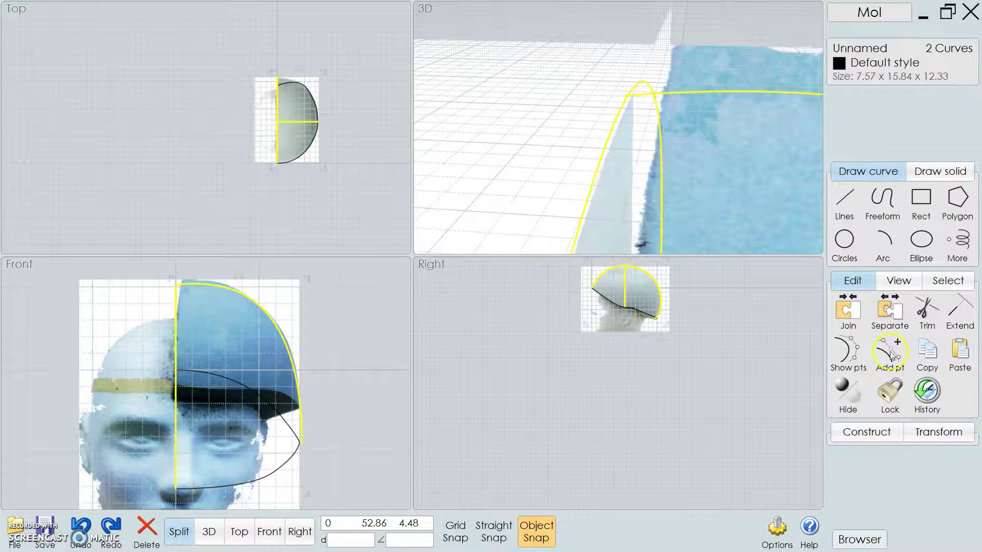
{"action": "left_click", "coordinate": [853, 317]}
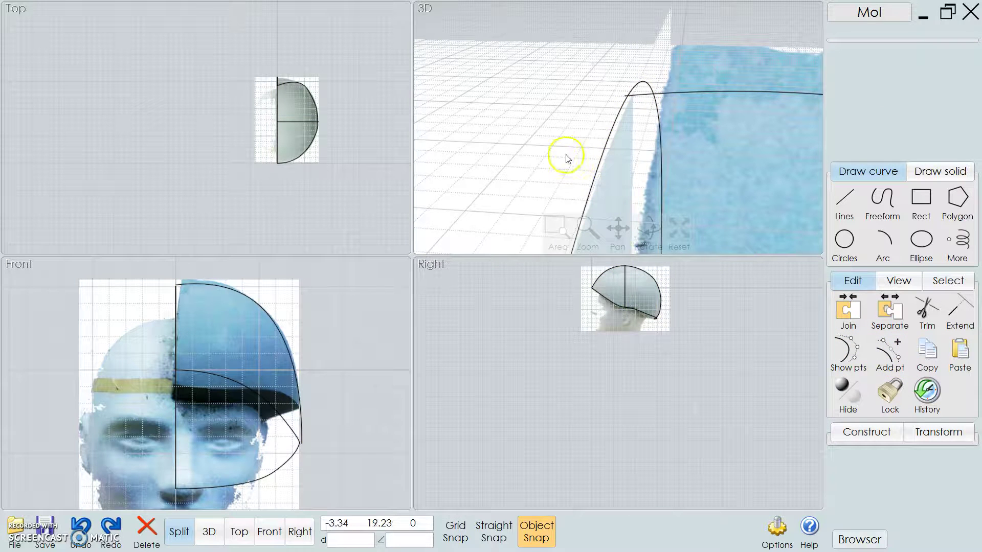
Show the front profile curve's control points and snap its top end point onto the side profile curve in the 3D view
{"action": "left_click_drag", "start_coordinate": [795, 238], "coordinate": [722, 245]}
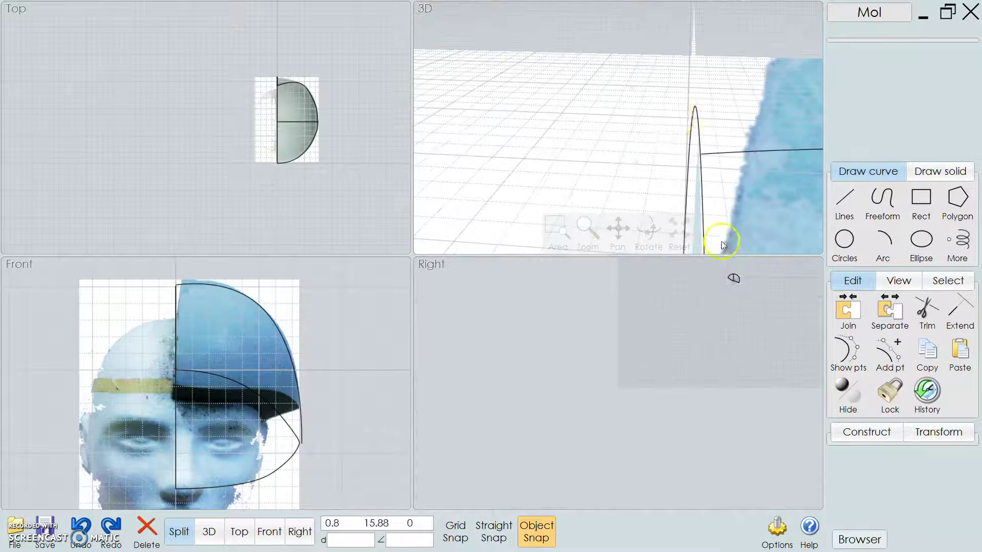
{"action": "left_click_drag", "start_coordinate": [761, 201], "coordinate": [637, 168]}
{"action": "left_click", "coordinate": [730, 104]}
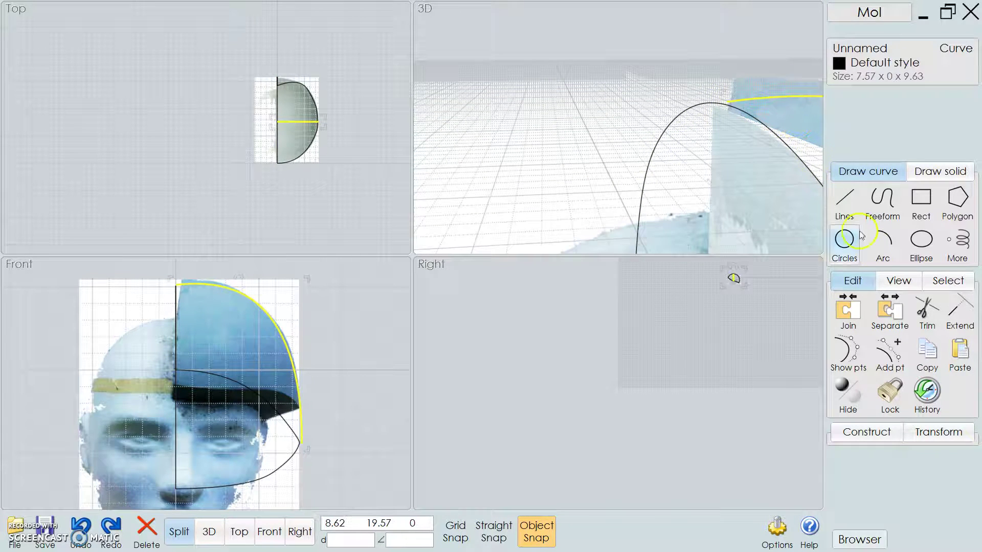
{"action": "left_click", "coordinate": [858, 354]}
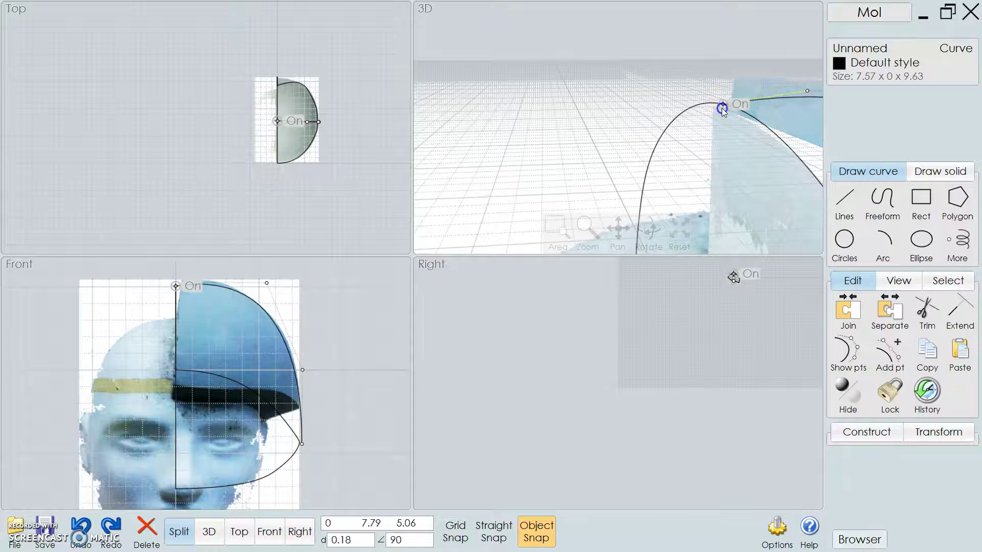
{"action": "left_click", "coordinate": [723, 106]}
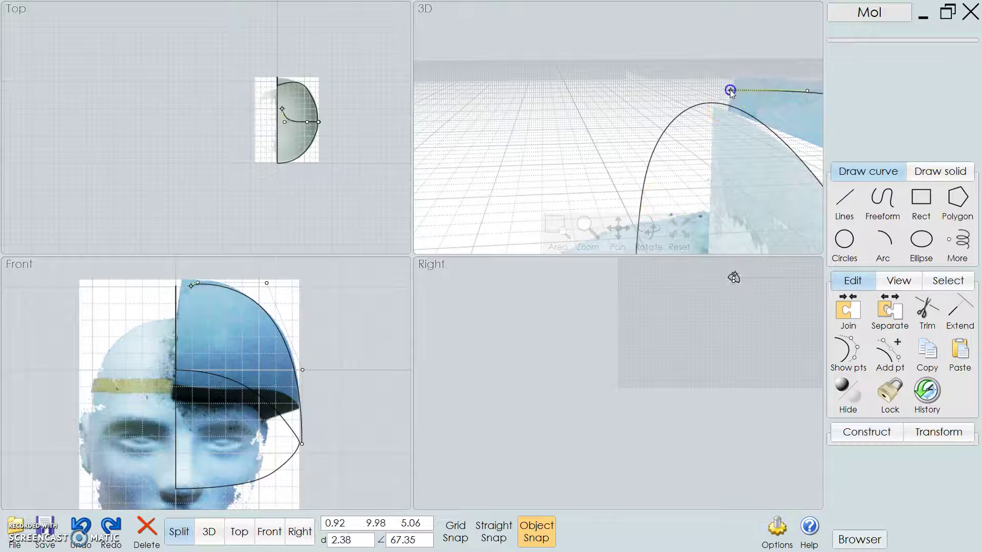
{"action": "left_click_drag", "start_coordinate": [729, 90], "coordinate": [719, 103]}
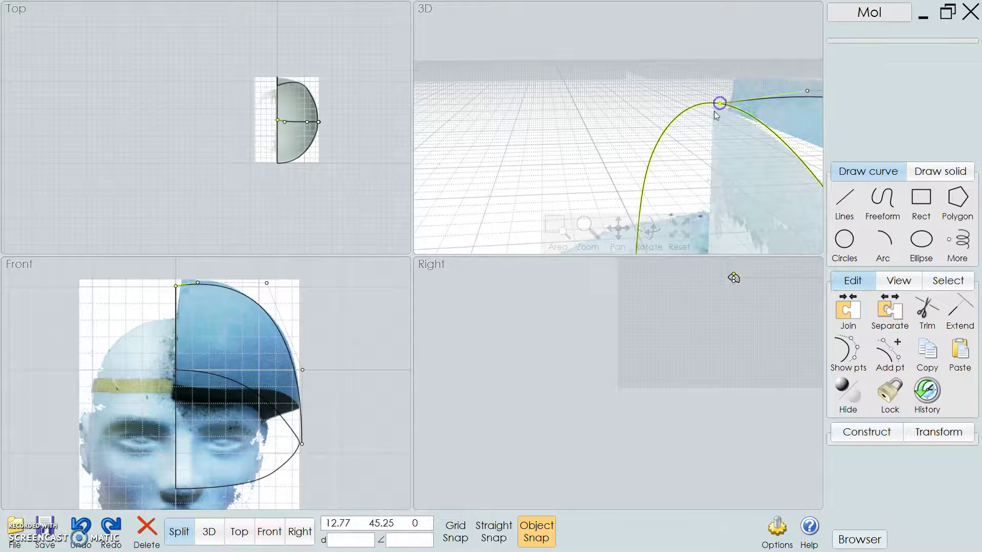
{"action": "left_click", "coordinate": [571, 112]}
Examine how the front end of the lower-edge curve fits the helmet's outline in the Top view
{"action": "scroll", "coordinate": [719, 184], "scroll_direction": "down", "scroll_amount": 3}
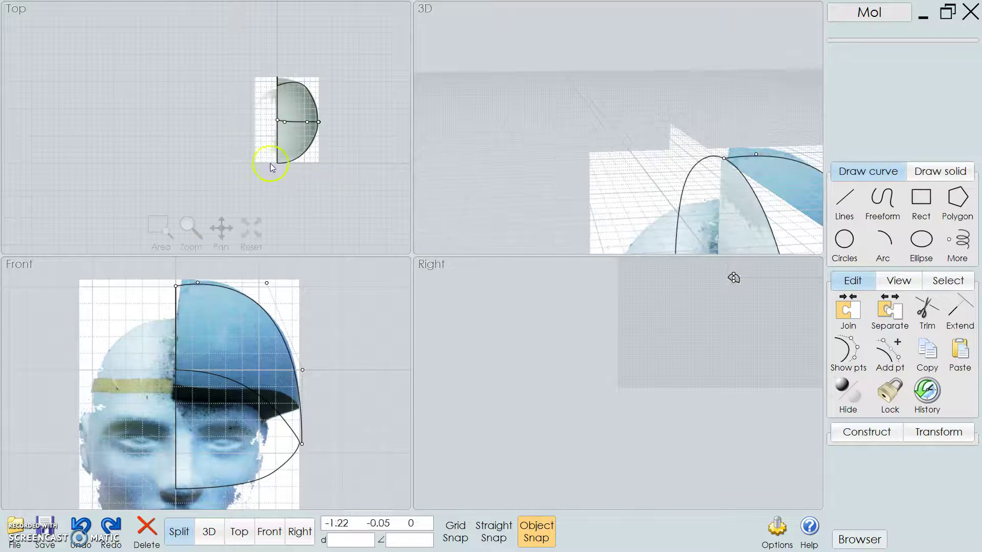
{"action": "scroll", "coordinate": [261, 182], "scroll_direction": "up", "scroll_amount": 3}
{"action": "scroll", "coordinate": [261, 169], "scroll_direction": "up", "scroll_amount": 2}
{"action": "left_click", "coordinate": [256, 136]}
{"action": "scroll", "coordinate": [281, 109], "scroll_direction": "up", "scroll_amount": 4}
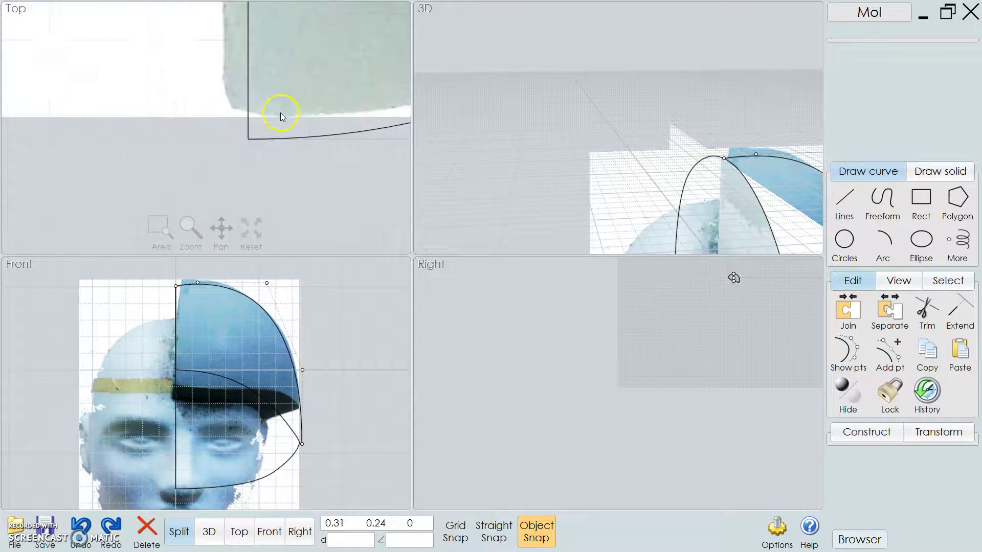
{"action": "left_click", "coordinate": [202, 159]}
{"action": "left_click", "coordinate": [333, 124]}
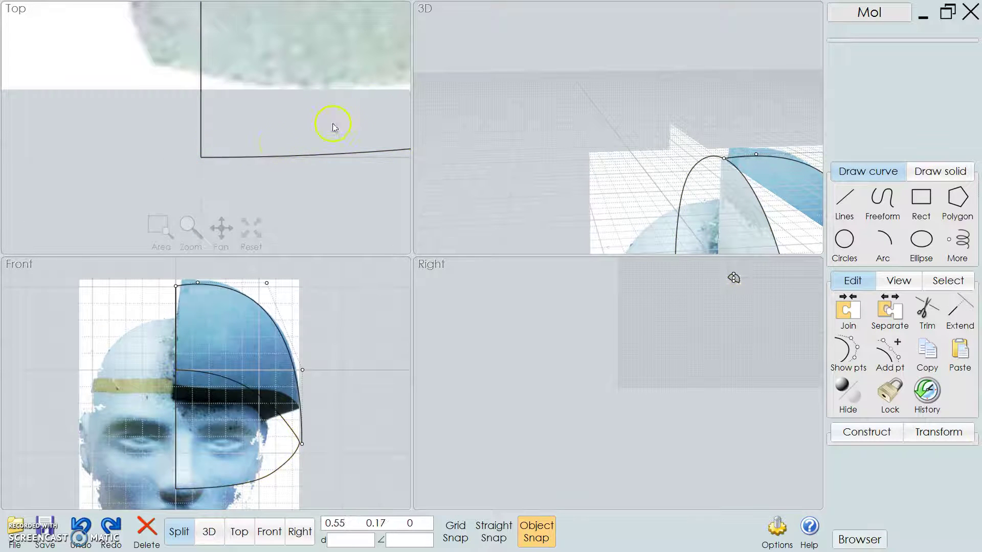
{"action": "scroll", "coordinate": [377, 103], "scroll_direction": "down", "scroll_amount": 5}
{"action": "left_click", "coordinate": [376, 105]}
{"action": "scroll", "coordinate": [790, 194], "scroll_direction": "down", "scroll_amount": 4}
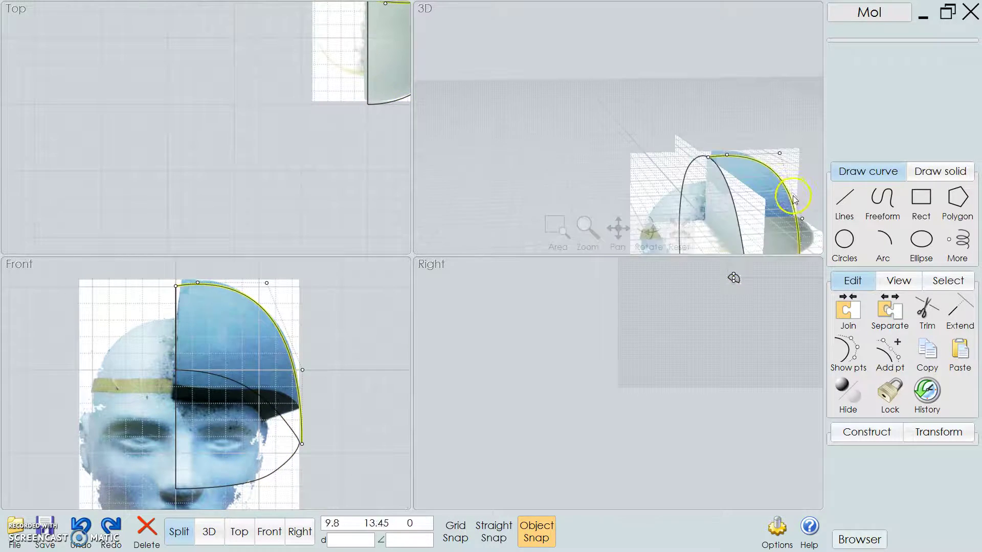
Check the complete set of helmet curves against the reference images in the 3D, Top, Front and Right views
{"action": "left_click", "coordinate": [764, 222]}
{"action": "left_click", "coordinate": [747, 210]}
{"action": "left_click", "coordinate": [754, 211]}
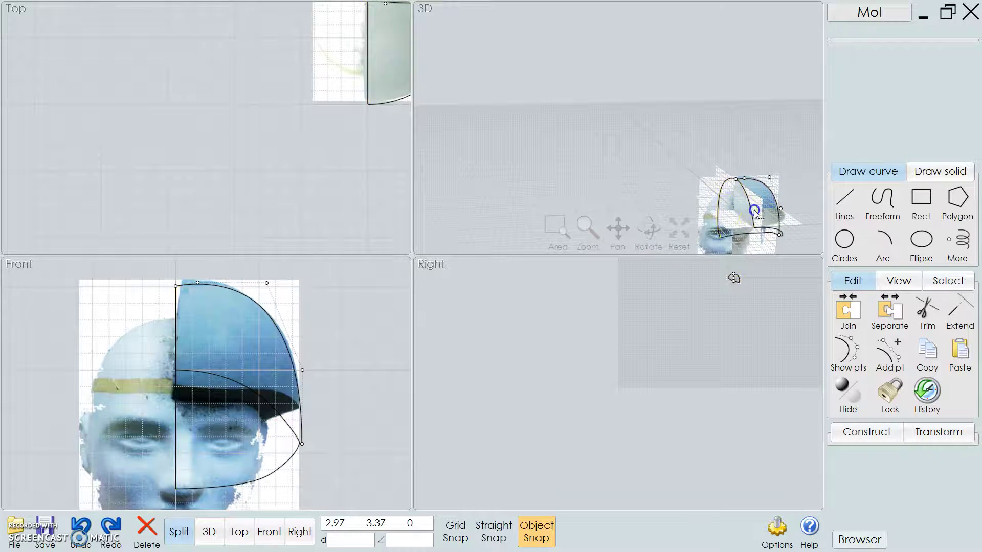
{"action": "mouse_move", "coordinate": [699, 197]}
{"action": "right_mouse_down"}
{"action": "mouse_move", "coordinate": [578, 180]}
{"action": "mouse_move", "coordinate": [621, 186]}
{"action": "mouse_move", "coordinate": [637, 162]}
{"action": "mouse_move", "coordinate": [698, 188]}
{"action": "right_mouse_up"}
{"action": "scroll", "coordinate": [585, 185], "scroll_direction": "down", "scroll_amount": 4}
{"action": "scroll", "coordinate": [652, 174], "scroll_direction": "down", "scroll_amount": 3}
{"action": "scroll", "coordinate": [648, 170], "scroll_direction": "up", "scroll_amount": 8}
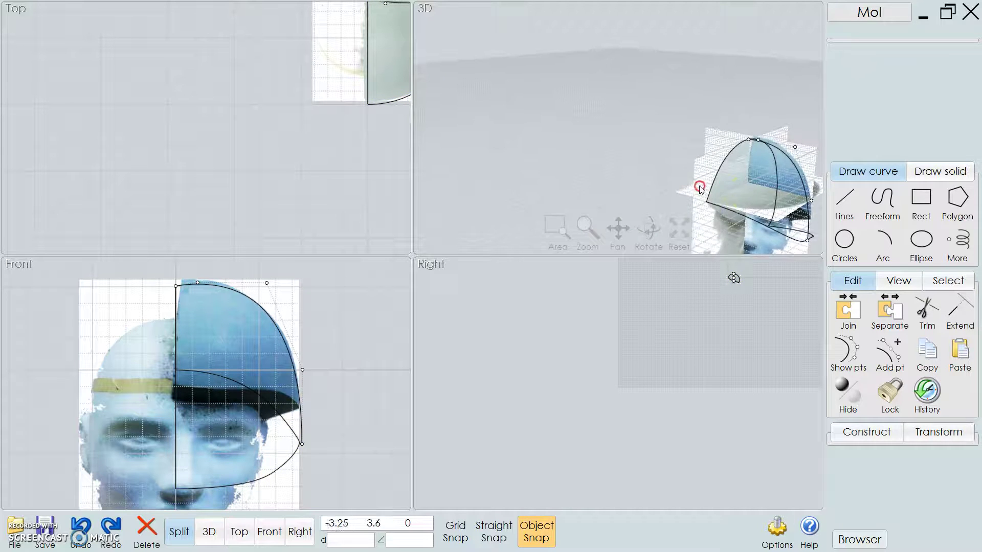
{"action": "middle_click_drag", "start_coordinate": [753, 192], "coordinate": [602, 121]}
{"action": "scroll", "coordinate": [286, 87], "scroll_direction": "down", "scroll_amount": 2}
{"action": "scroll", "coordinate": [324, 87], "scroll_direction": "up", "scroll_amount": 1}
{"action": "middle_click_drag", "start_coordinate": [323, 87], "coordinate": [176, 181]}
{"action": "scroll", "coordinate": [261, 346], "scroll_direction": "down", "scroll_amount": 2}
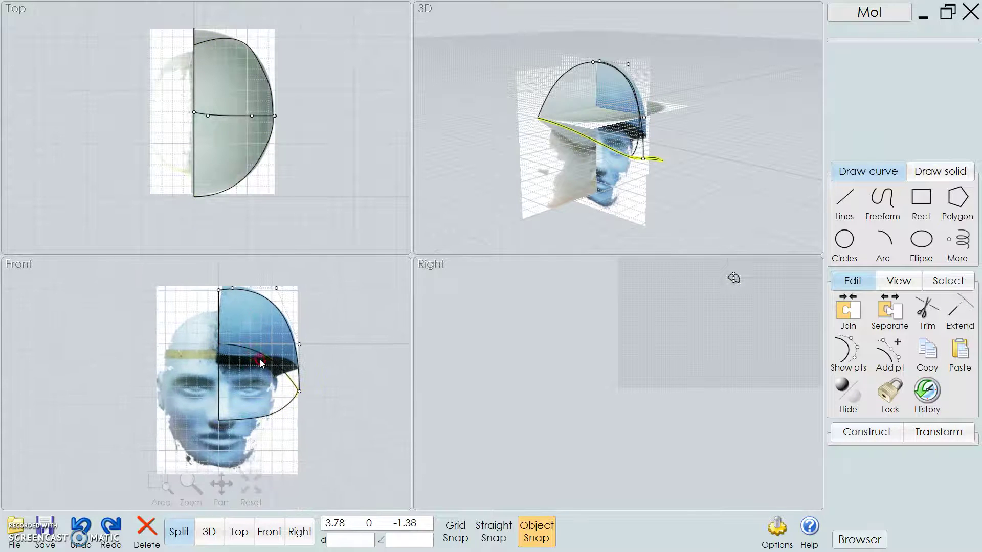
{"action": "scroll", "coordinate": [730, 292], "scroll_direction": "down", "scroll_amount": 5}
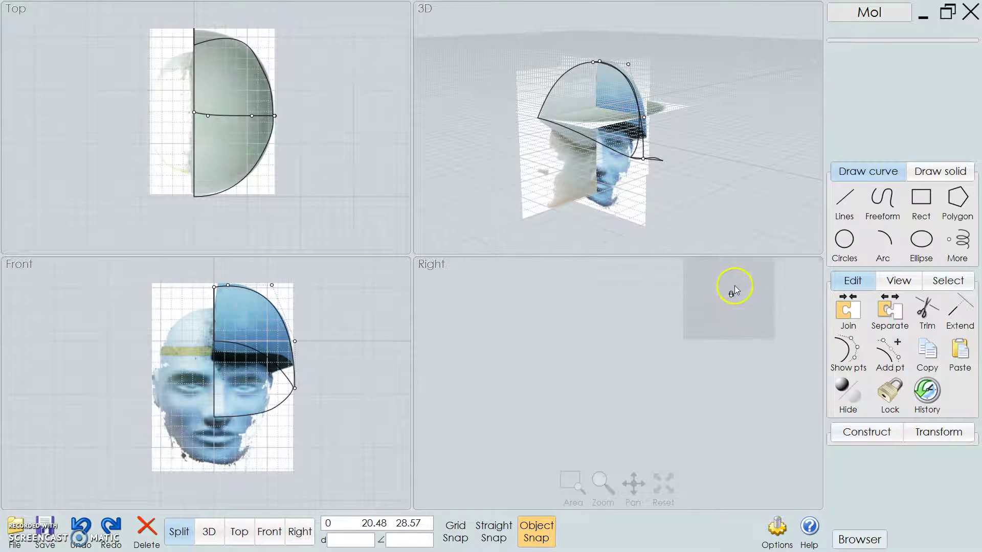
{"action": "scroll", "coordinate": [731, 319], "scroll_direction": "up", "scroll_amount": 5}
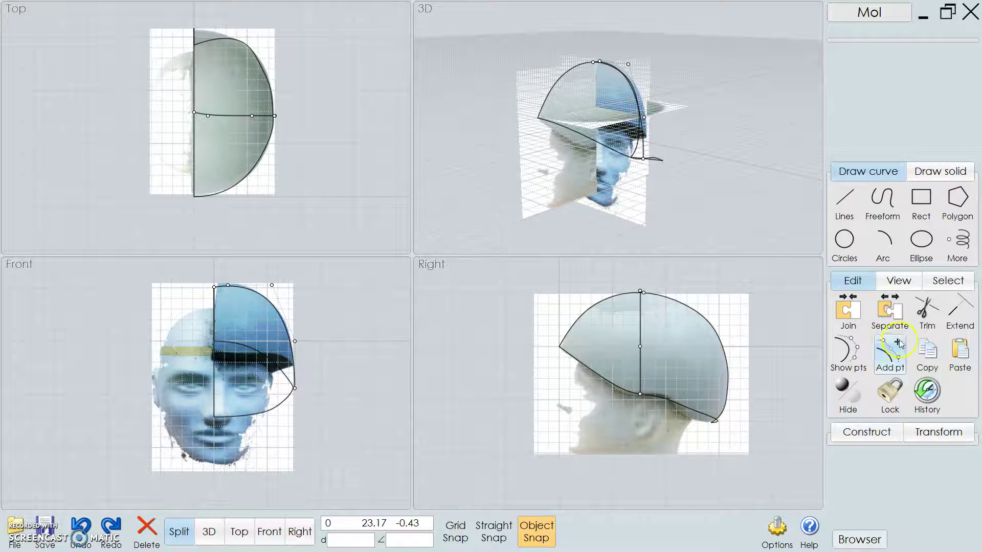
Build a Network surface in Normal mode from the helmet's side profile, front profile and lower-edge curves
{"action": "left_click", "coordinate": [939, 172]}
{"action": "left_click", "coordinate": [879, 171]}
{"action": "left_click", "coordinate": [964, 170]}
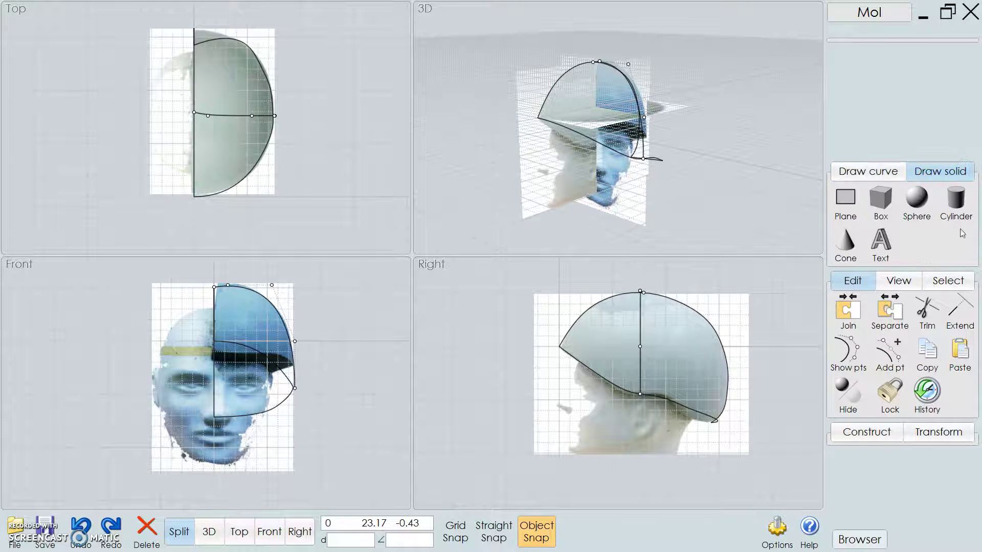
{"action": "left_click", "coordinate": [874, 435]}
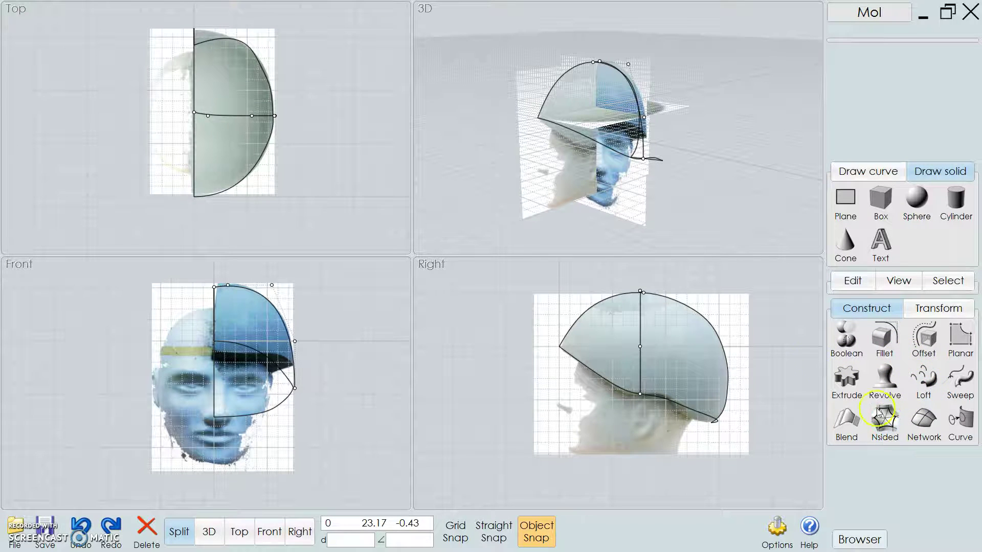
{"action": "left_click", "coordinate": [915, 434]}
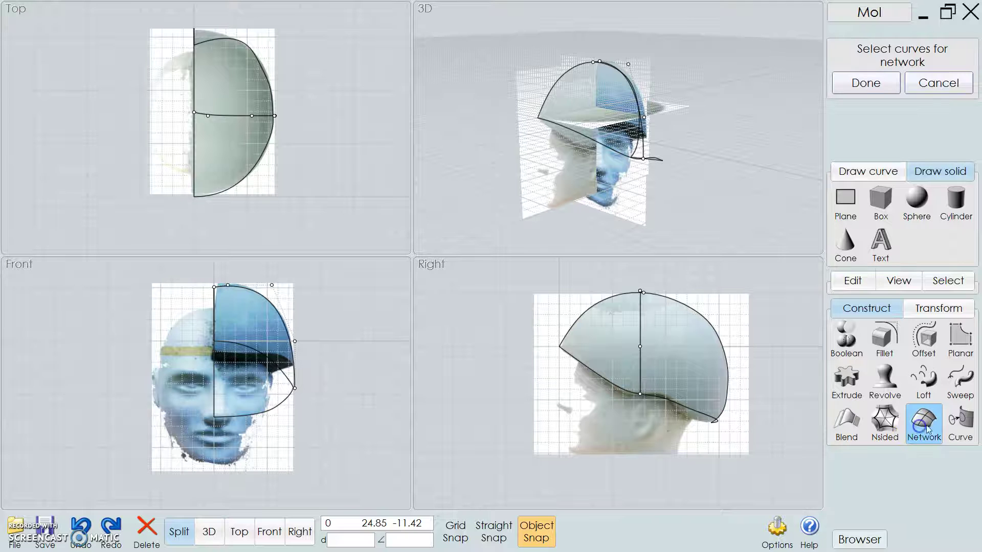
{"action": "left_click", "coordinate": [576, 363]}
{"action": "left_click", "coordinate": [586, 319]}
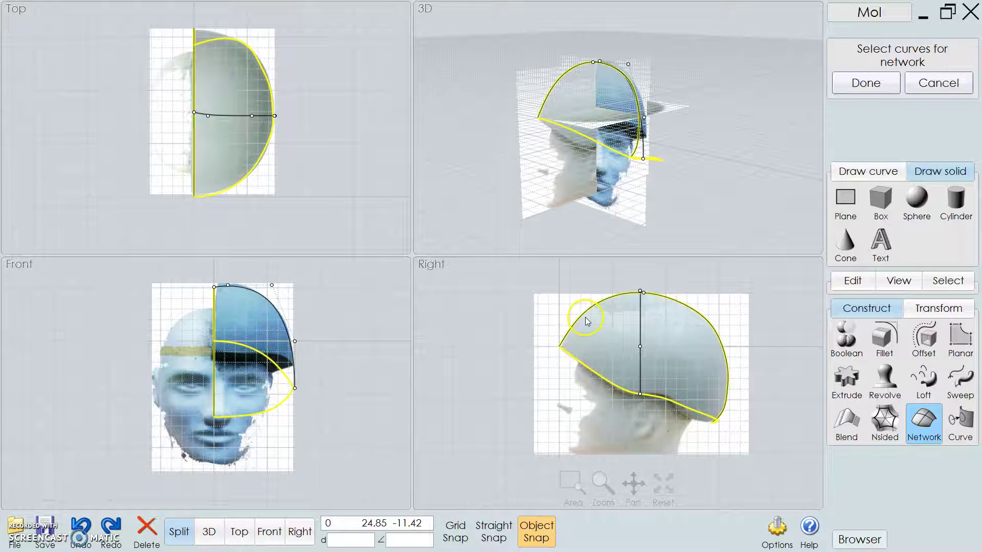
{"action": "left_click", "coordinate": [642, 317]}
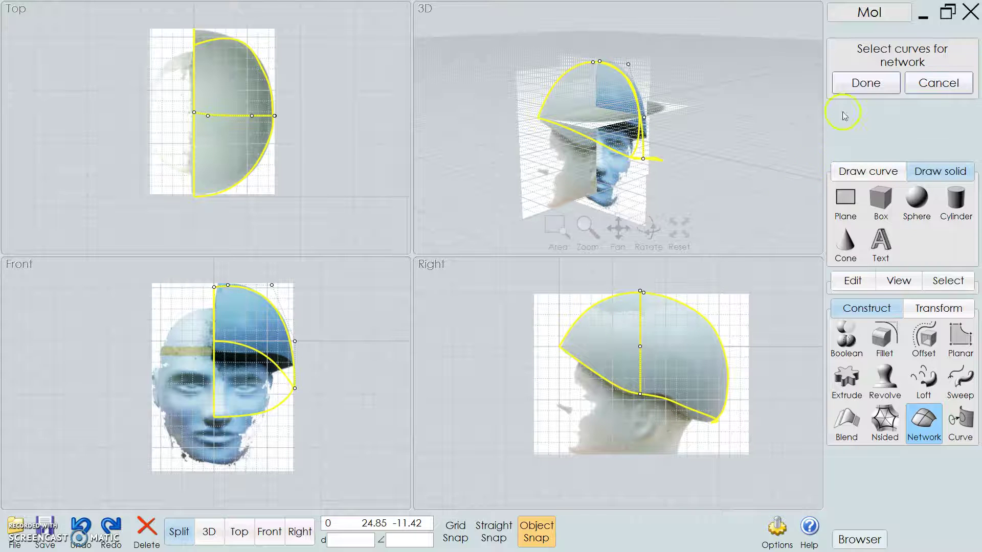
{"action": "left_click", "coordinate": [864, 83]}
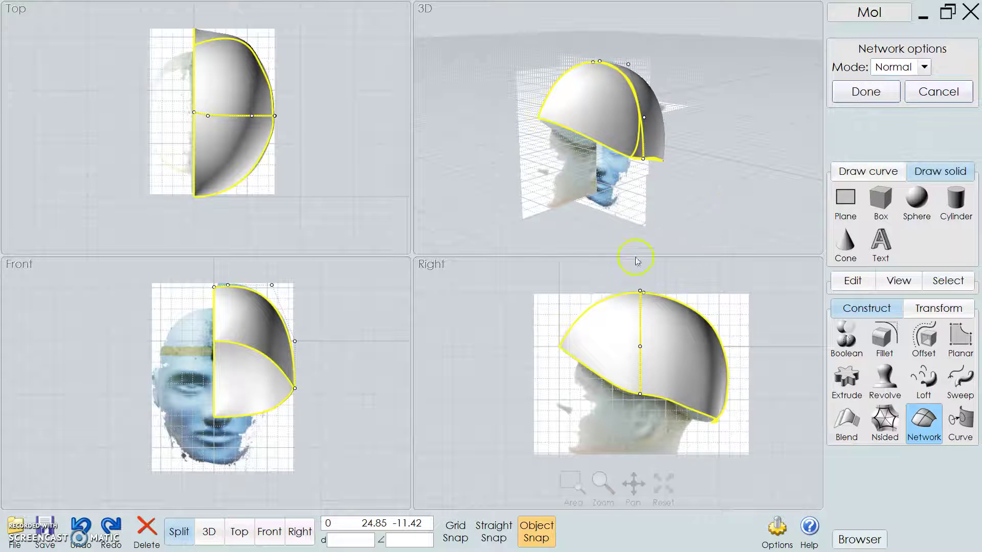
{"action": "left_click_drag", "start_coordinate": [596, 184], "coordinate": [642, 160]}
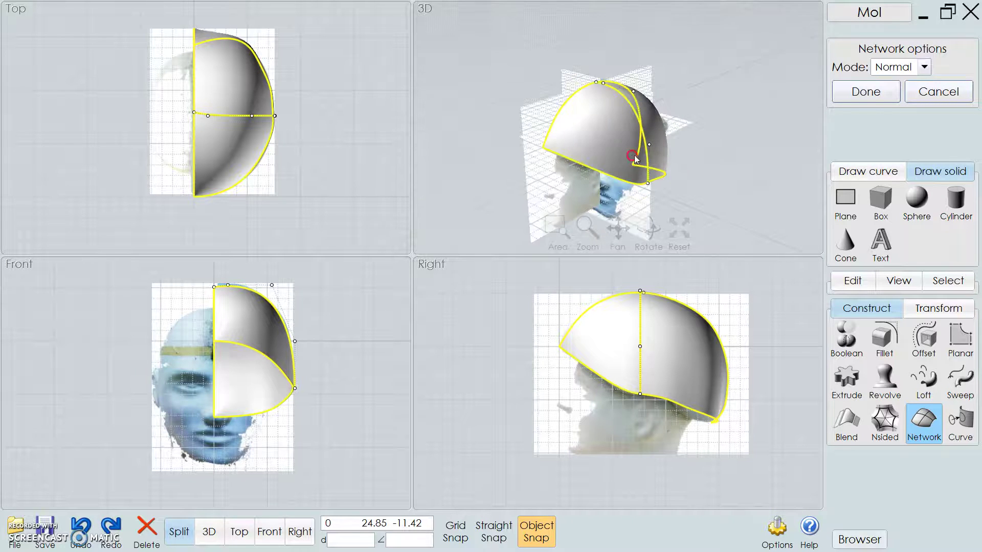
{"action": "left_click", "coordinate": [868, 96]}
{"action": "key", "text": "Escape"}
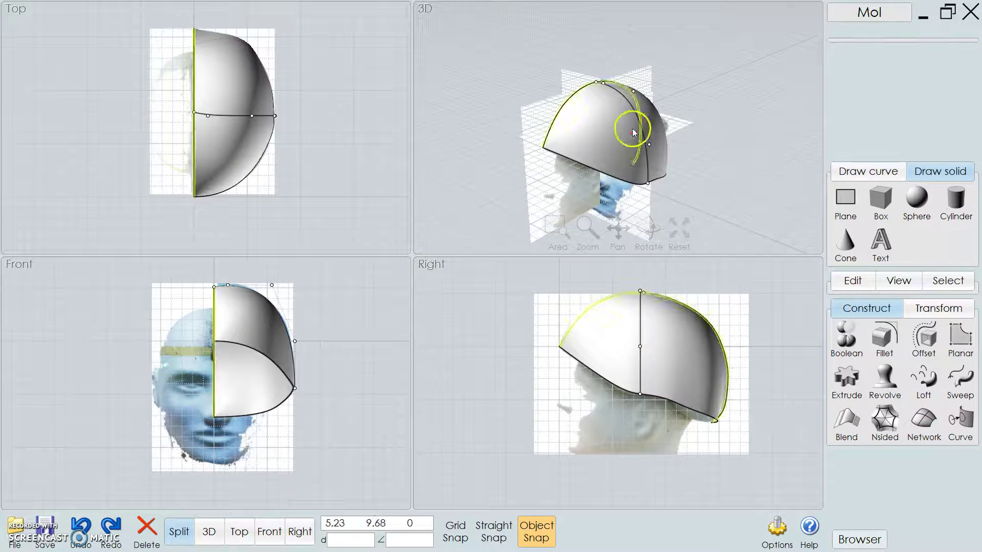
Examine the helmet surface from several angles in the 3D view
{"action": "right_click_drag", "start_coordinate": [633, 132], "coordinate": [681, 124]}
{"action": "left_click", "coordinate": [560, 109]}
{"action": "scroll", "coordinate": [557, 146], "scroll_direction": "down", "scroll_amount": 3}
{"action": "scroll", "coordinate": [564, 140], "scroll_direction": "up", "scroll_amount": 8}
{"action": "left_click", "coordinate": [550, 173]}
{"action": "scroll", "coordinate": [631, 167], "scroll_direction": "down", "scroll_amount": 7}
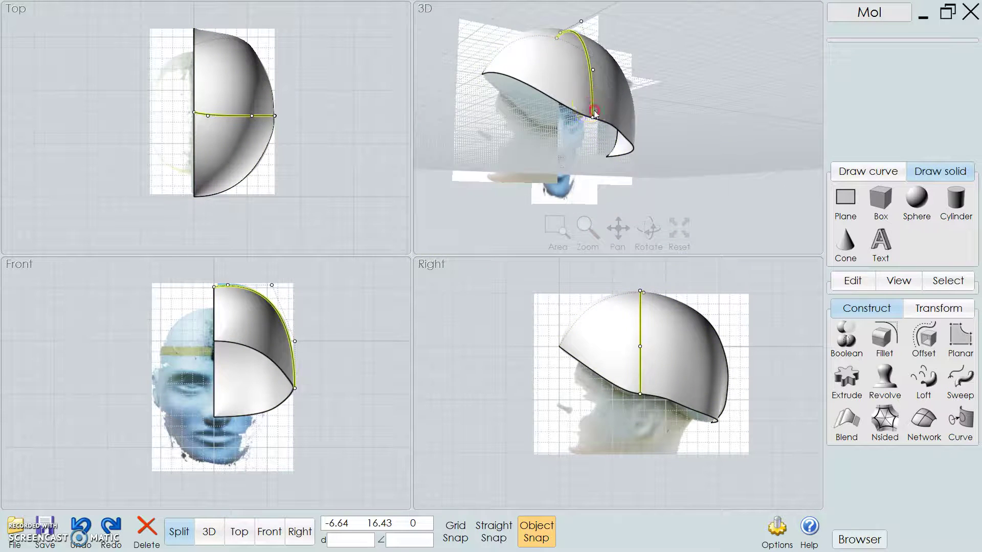
{"action": "right_click_drag", "start_coordinate": [594, 112], "coordinate": [624, 129]}
Copy the front profile curve to a position nearer the front of the helmet in the 3D view
{"action": "left_click", "coordinate": [620, 88]}
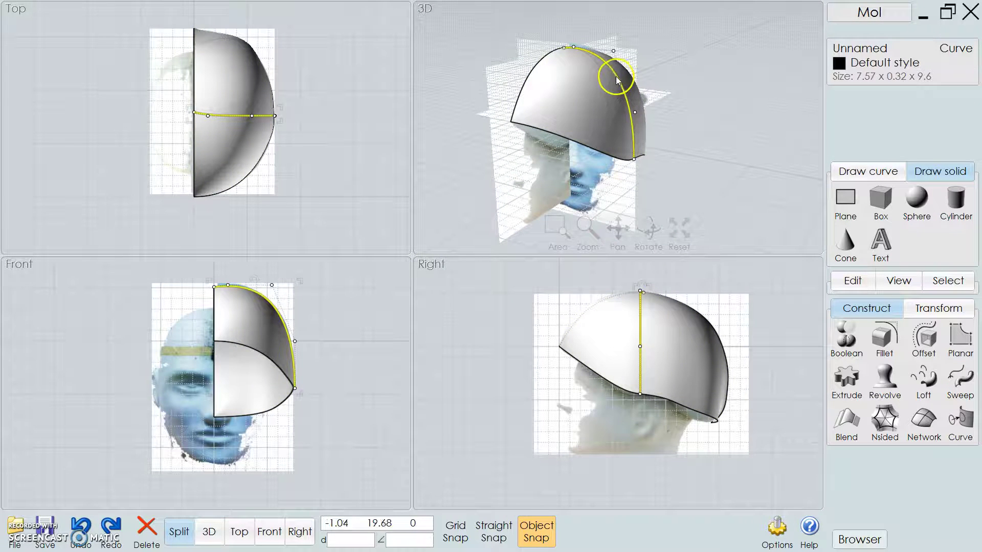
{"action": "left_click_drag", "start_coordinate": [616, 80], "coordinate": [579, 84]}
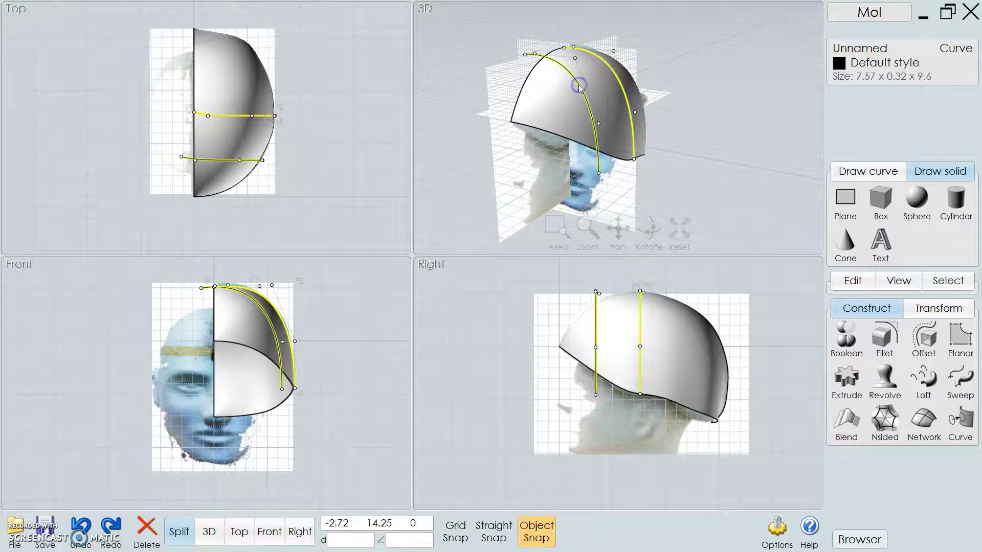
{"action": "left_click", "coordinate": [459, 64]}
{"action": "scroll", "coordinate": [545, 69], "scroll_direction": "down", "scroll_amount": 4}
{"action": "scroll", "coordinate": [562, 87], "scroll_direction": "up", "scroll_amount": 3}
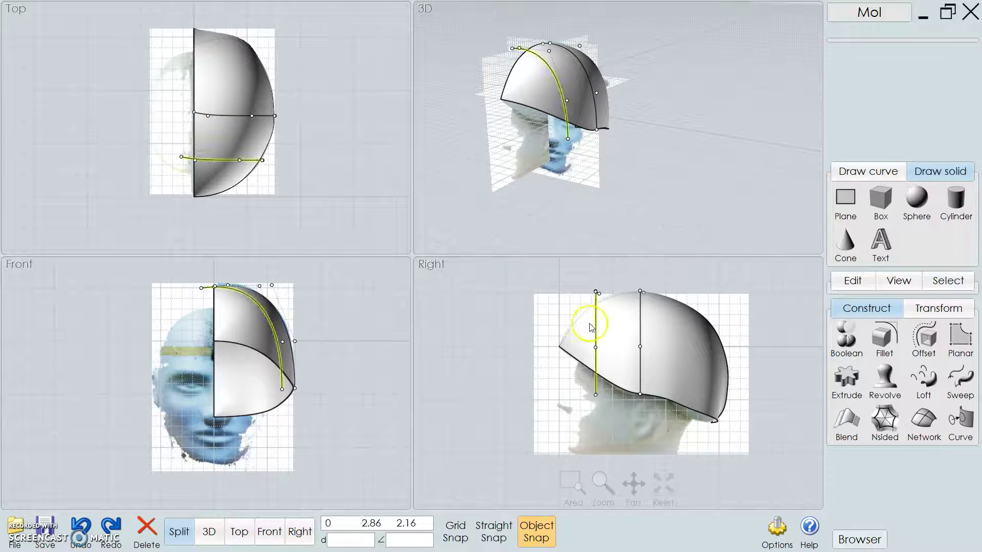
Move the copied curve's top end point onto the centre line and its bottom end point up to the helmet's lower edge in the Front view
{"action": "scroll", "coordinate": [196, 297], "scroll_direction": "down", "scroll_amount": 3}
{"action": "scroll", "coordinate": [290, 302], "scroll_direction": "up", "scroll_amount": 3}
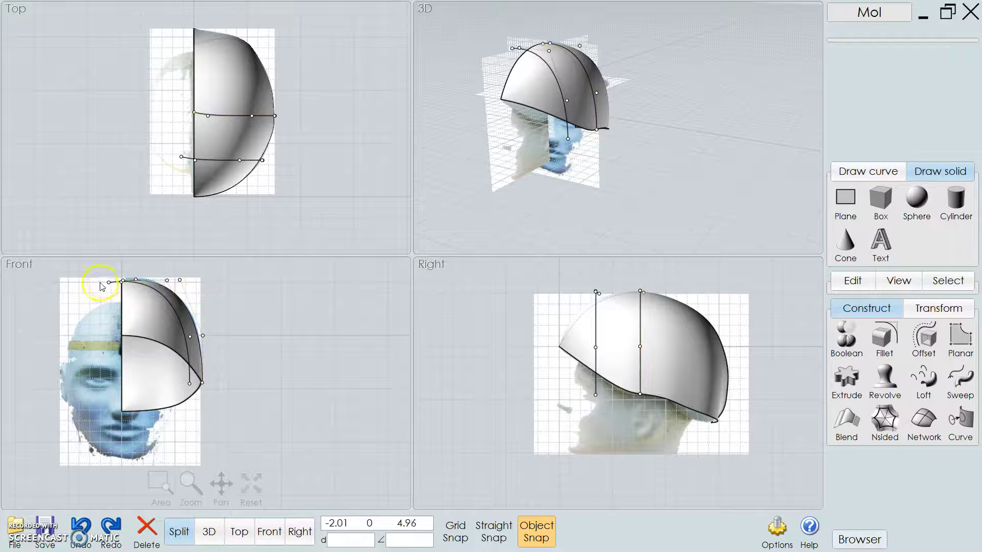
{"action": "left_click_drag", "start_coordinate": [108, 282], "coordinate": [122, 281]}
{"action": "left_click", "coordinate": [187, 381]}
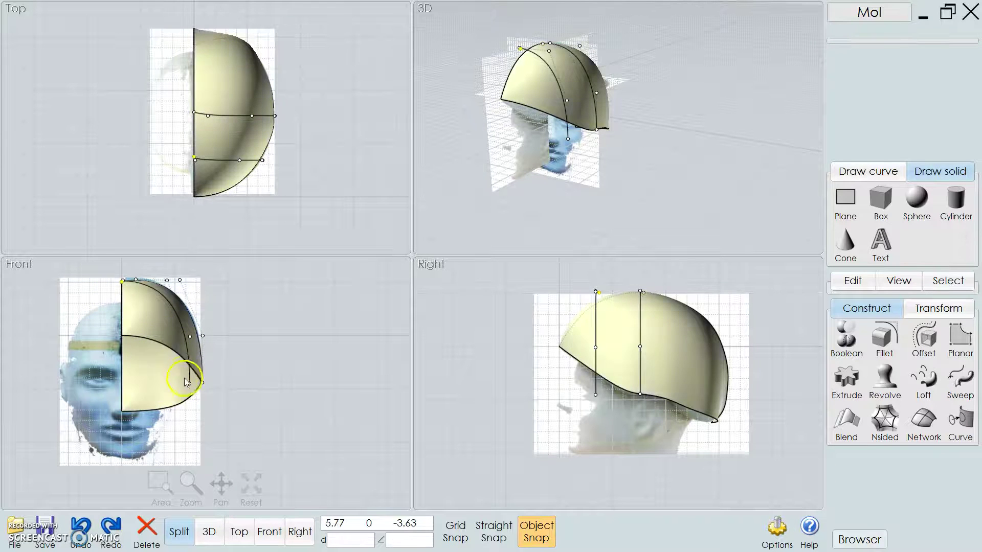
{"action": "left_click_drag", "start_coordinate": [190, 382], "coordinate": [190, 367]}
{"action": "scroll", "coordinate": [173, 315], "scroll_direction": "down", "scroll_amount": 2}
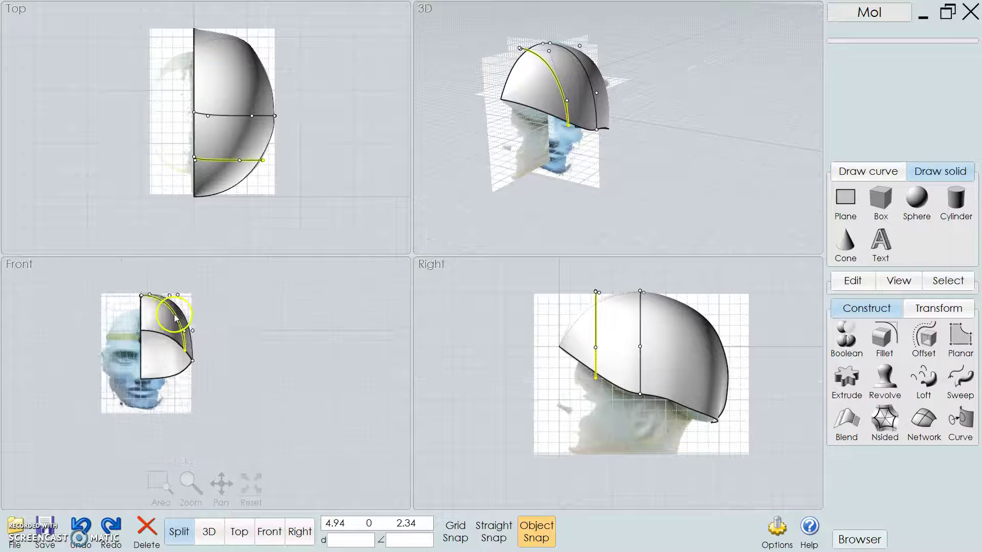
Lower the copied curve's upper outer control point in the Front view so the curve follows the helmet surface more closely
{"action": "scroll", "coordinate": [173, 312], "scroll_direction": "up", "scroll_amount": 3}
{"action": "left_click", "coordinate": [169, 303]}
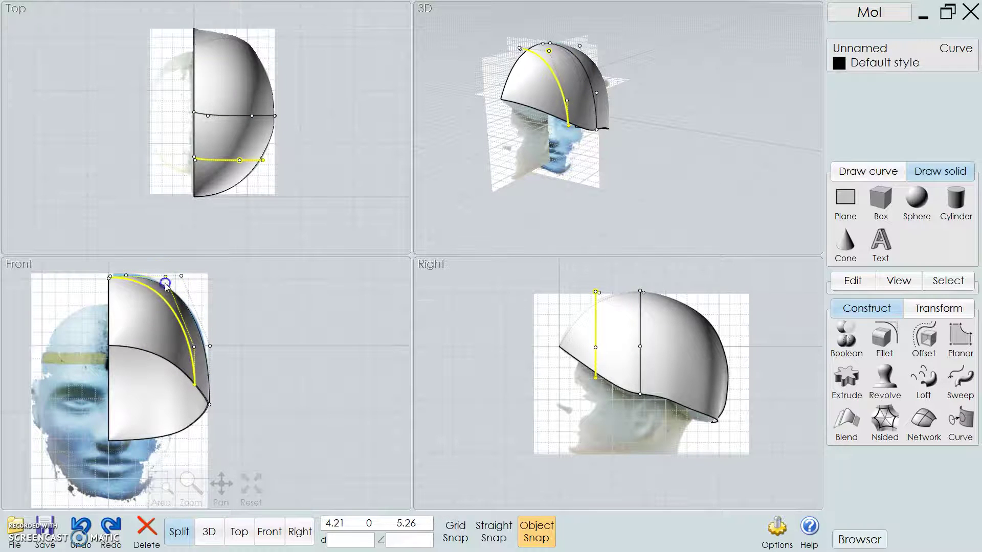
{"action": "left_click_drag", "start_coordinate": [166, 285], "coordinate": [167, 287]}
{"action": "left_click", "coordinate": [304, 315]}
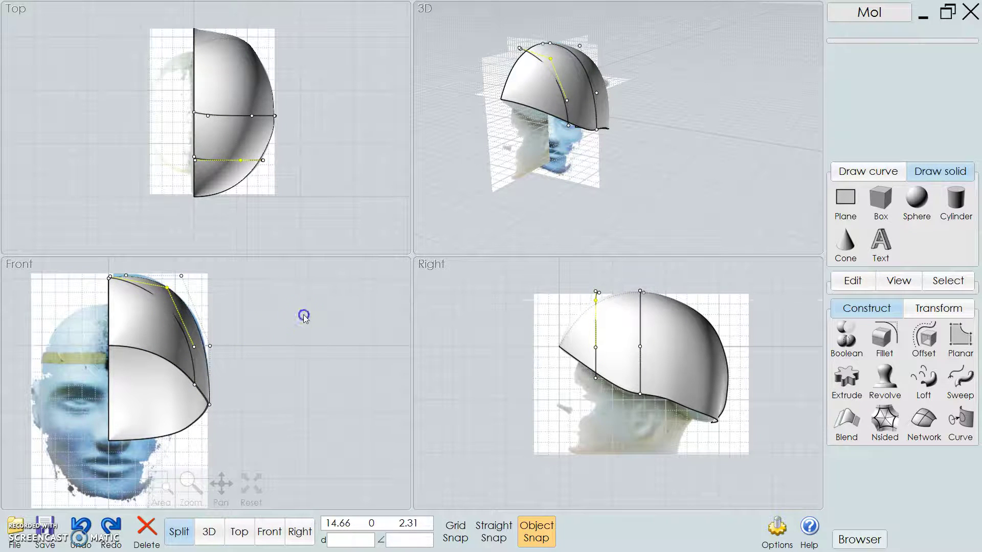
{"action": "right_click_drag", "start_coordinate": [290, 338], "coordinate": [256, 344]}
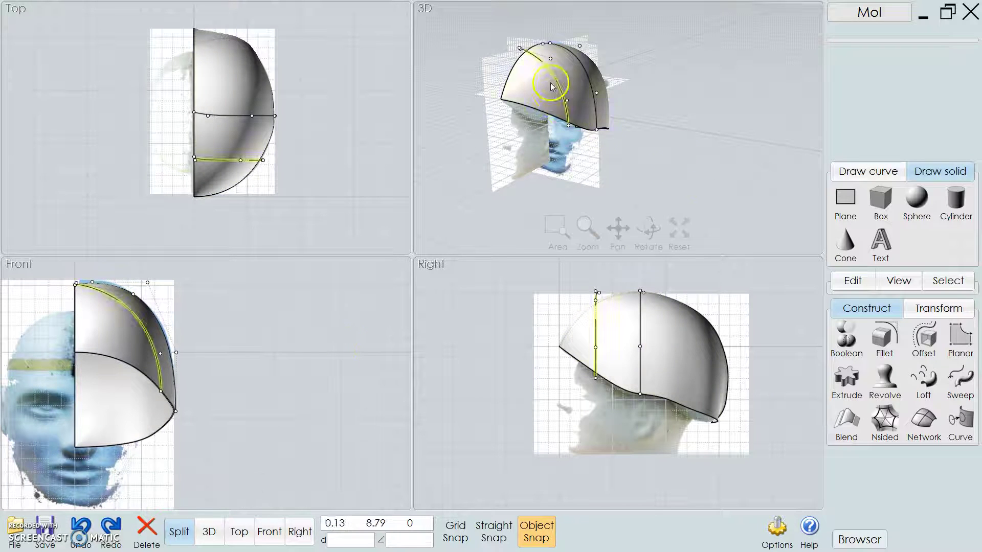
Check the reshaped curve copy against the helmet surface from the side and rear in the 3D view
{"action": "mouse_move", "coordinate": [554, 66]}
{"action": "right_mouse_down"}
{"action": "mouse_move", "coordinate": [706, 149]}
{"action": "mouse_move", "coordinate": [500, 136]}
{"action": "mouse_move", "coordinate": [646, 128]}
{"action": "mouse_move", "coordinate": [716, 149]}
{"action": "mouse_move", "coordinate": [600, 104]}
{"action": "mouse_move", "coordinate": [570, 64]}
{"action": "right_mouse_up"}
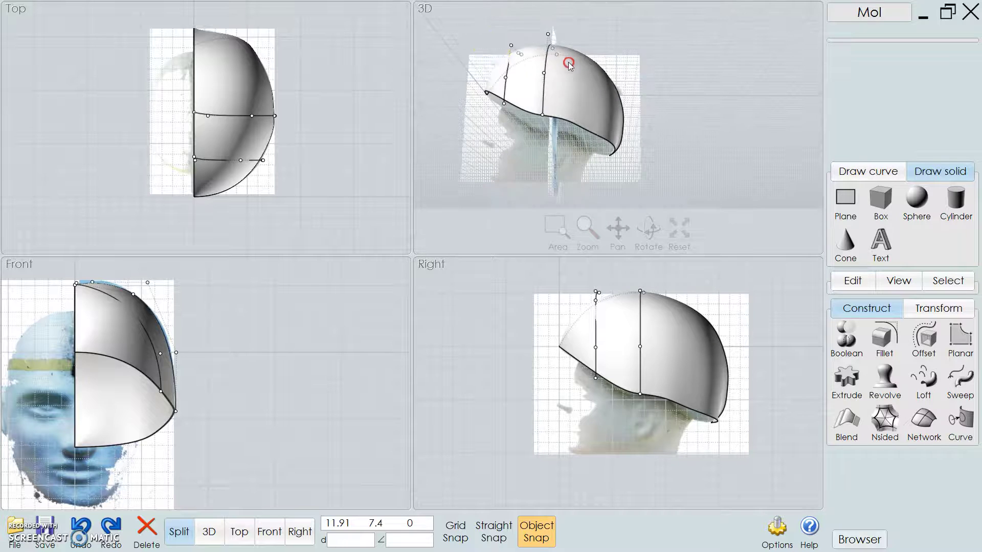
{"action": "right_click_drag", "start_coordinate": [548, 105], "coordinate": [500, 108]}
{"action": "scroll", "coordinate": [623, 138], "scroll_direction": "down", "scroll_amount": 1}
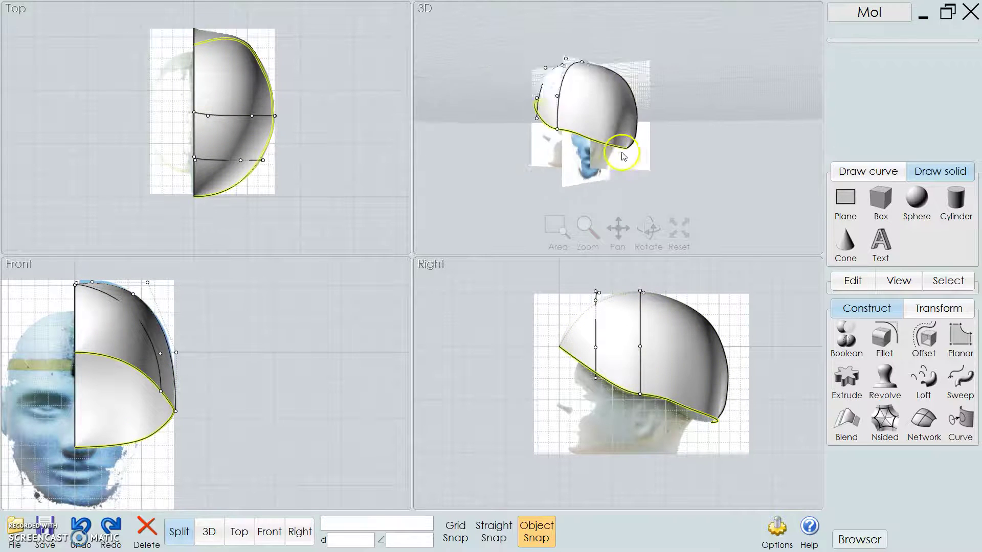
{"action": "scroll", "coordinate": [622, 139], "scroll_direction": "up", "scroll_amount": 4}
{"action": "scroll", "coordinate": [529, 129], "scroll_direction": "down", "scroll_amount": 4}
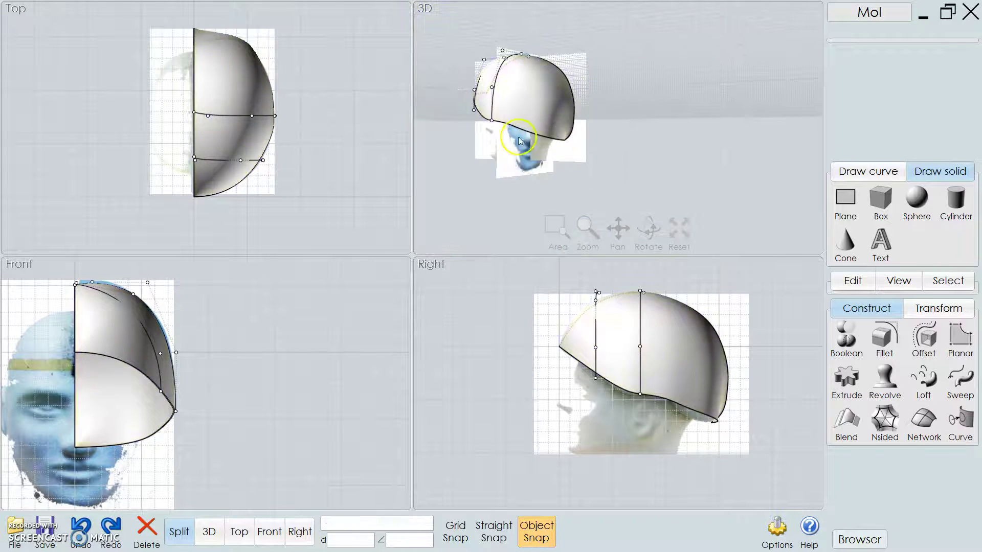
{"action": "left_click", "coordinate": [552, 118]}
{"action": "left_click", "coordinate": [466, 325]}
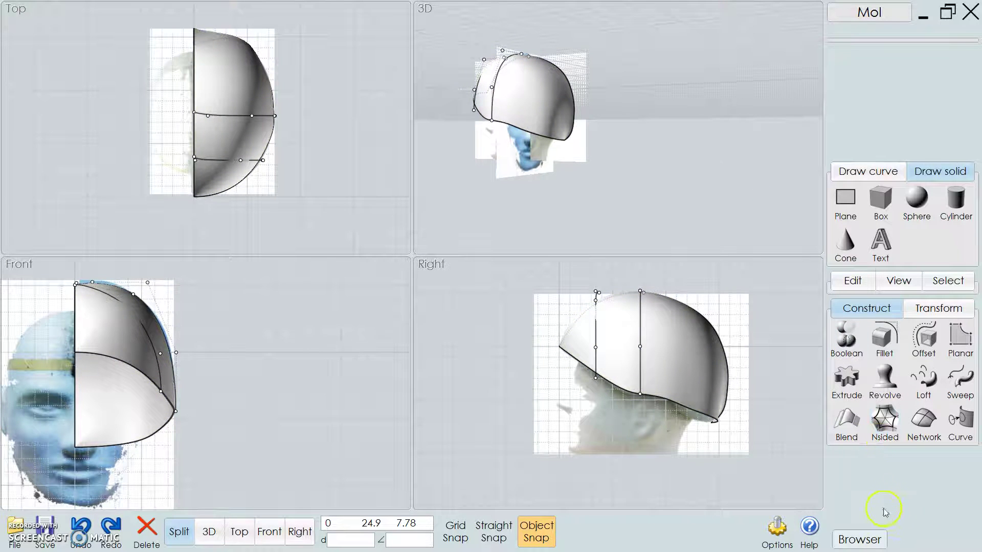
Open the scene browser and expand its list of object types
{"action": "left_click", "coordinate": [872, 541]}
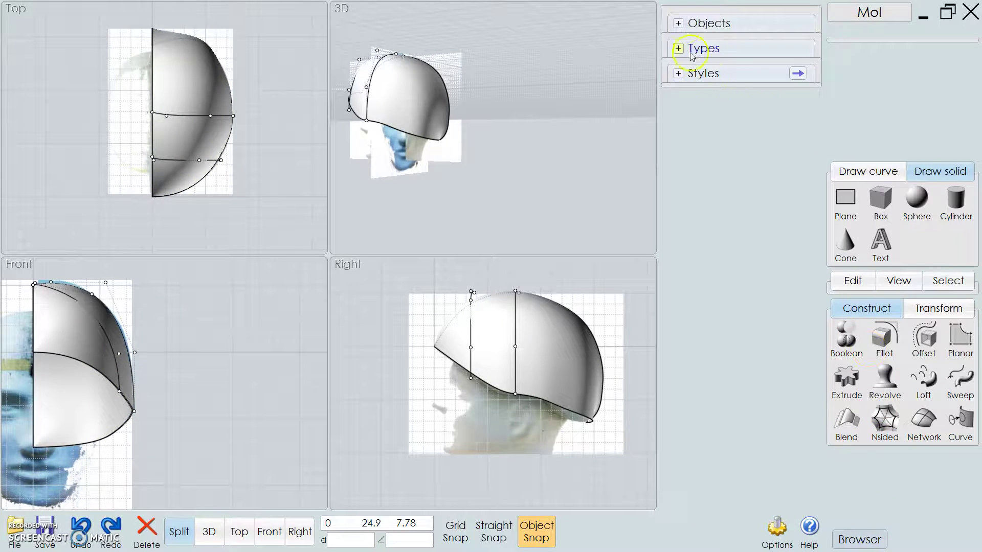
{"action": "left_click", "coordinate": [679, 23]}
{"action": "left_click", "coordinate": [678, 23]}
{"action": "left_click", "coordinate": [680, 48]}
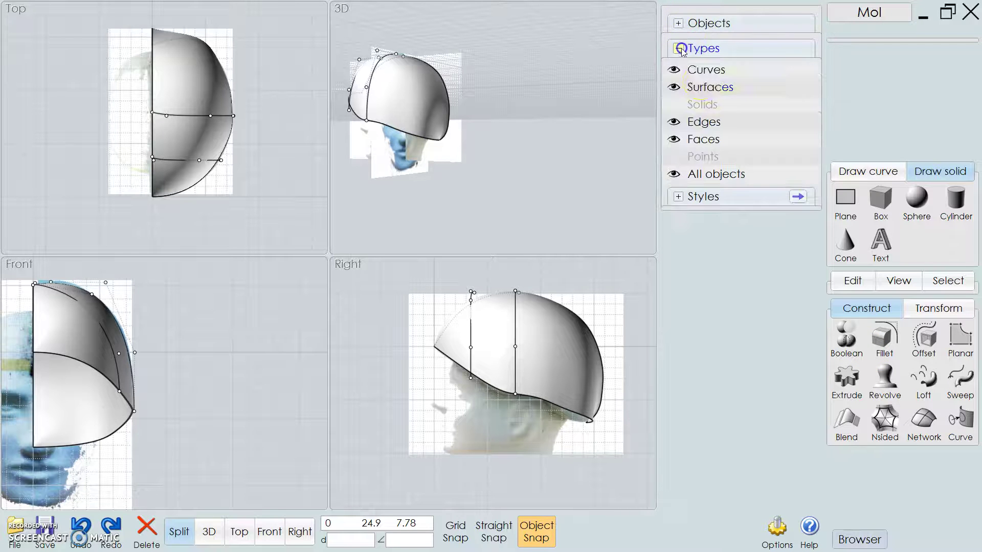
Toggle the visibility of curves, surfaces, edges, faces and all objects off and on to compare their effect on the scene
{"action": "left_click", "coordinate": [679, 73]}
{"action": "left_click", "coordinate": [678, 73]}
{"action": "left_click", "coordinate": [679, 73]}
{"action": "left_click", "coordinate": [678, 73]}
{"action": "left_click", "coordinate": [675, 87]}
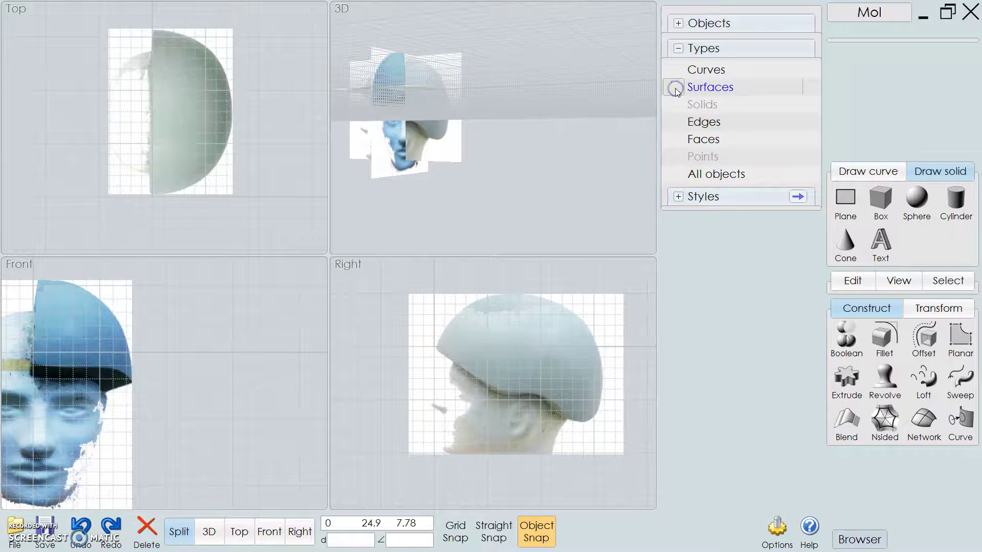
{"action": "left_click", "coordinate": [674, 87]}
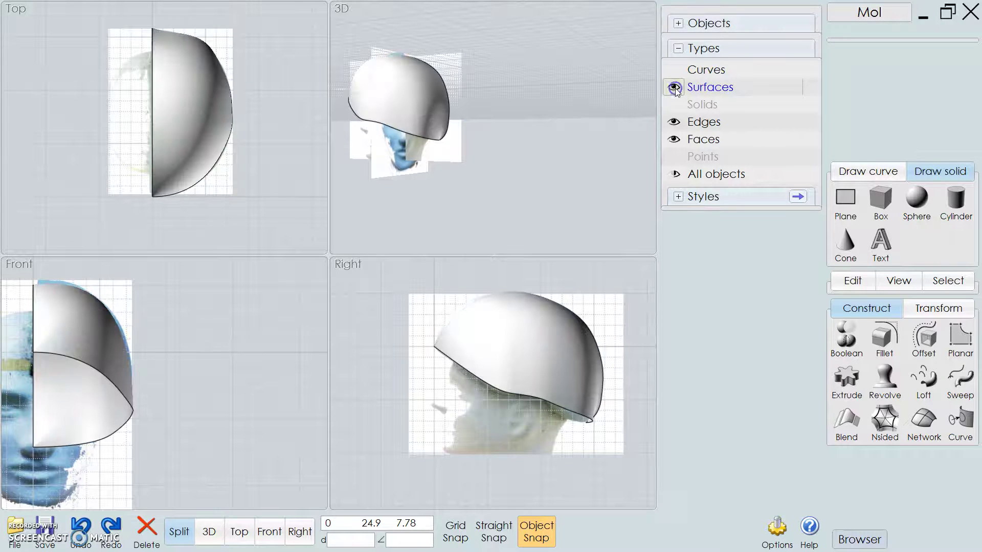
{"action": "left_click", "coordinate": [674, 123]}
{"action": "left_click", "coordinate": [674, 123]}
{"action": "left_click", "coordinate": [674, 123]}
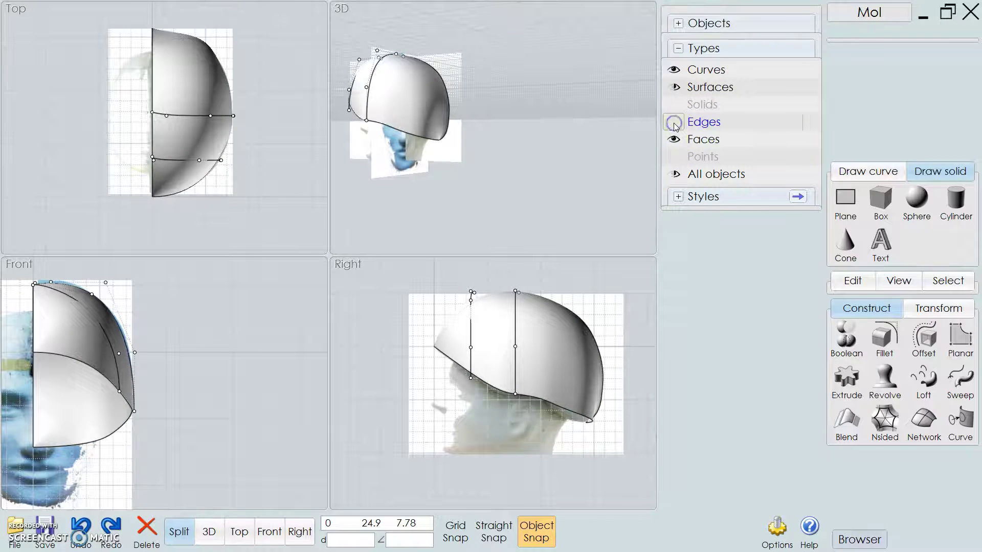
{"action": "left_click", "coordinate": [674, 123]}
{"action": "left_click", "coordinate": [674, 123]}
{"action": "left_click", "coordinate": [674, 123]}
{"action": "left_click", "coordinate": [674, 140]}
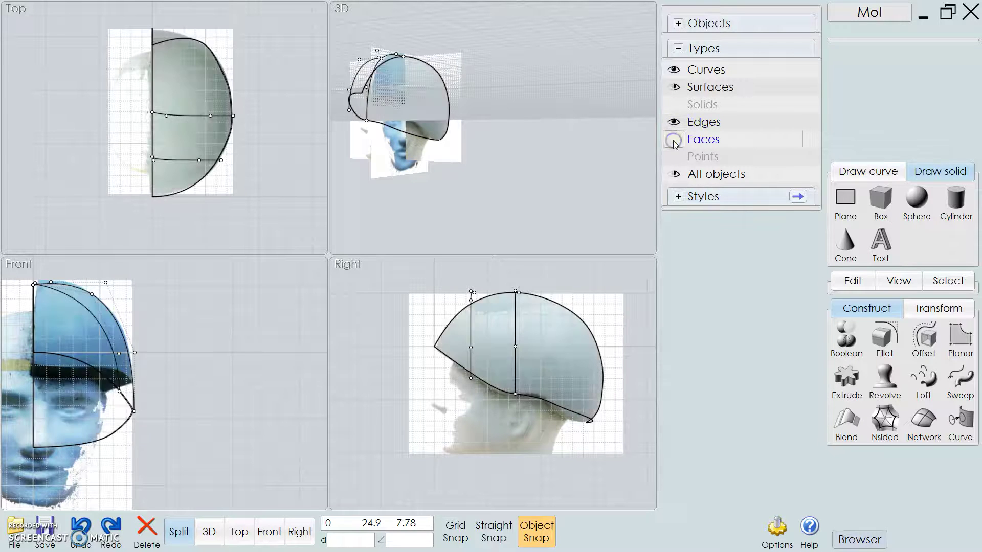
{"action": "left_click", "coordinate": [674, 140]}
{"action": "left_click", "coordinate": [673, 175]}
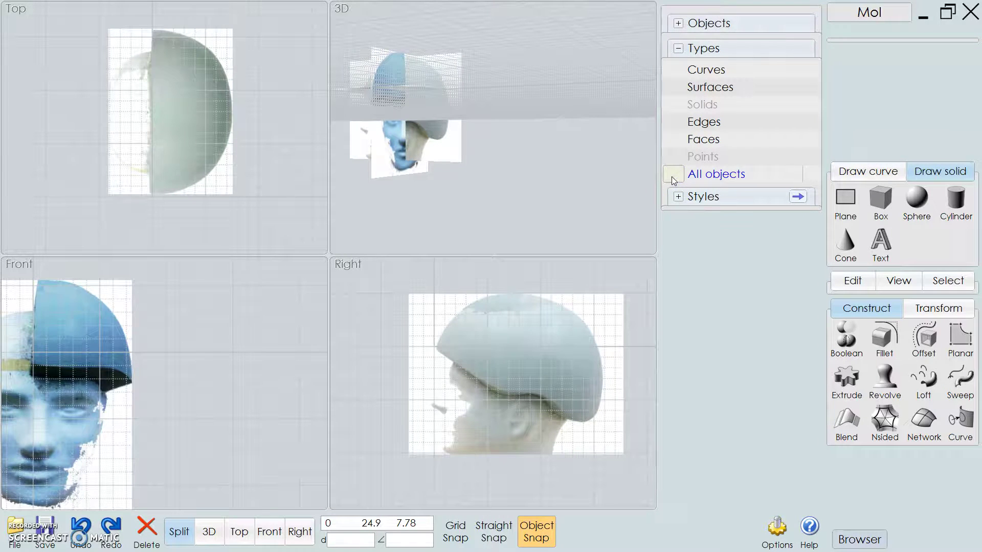
{"action": "left_click", "coordinate": [673, 175]}
Expand the scene browser's list of styles and assign the Red style to the half-helmet surface
{"action": "left_click", "coordinate": [676, 197]}
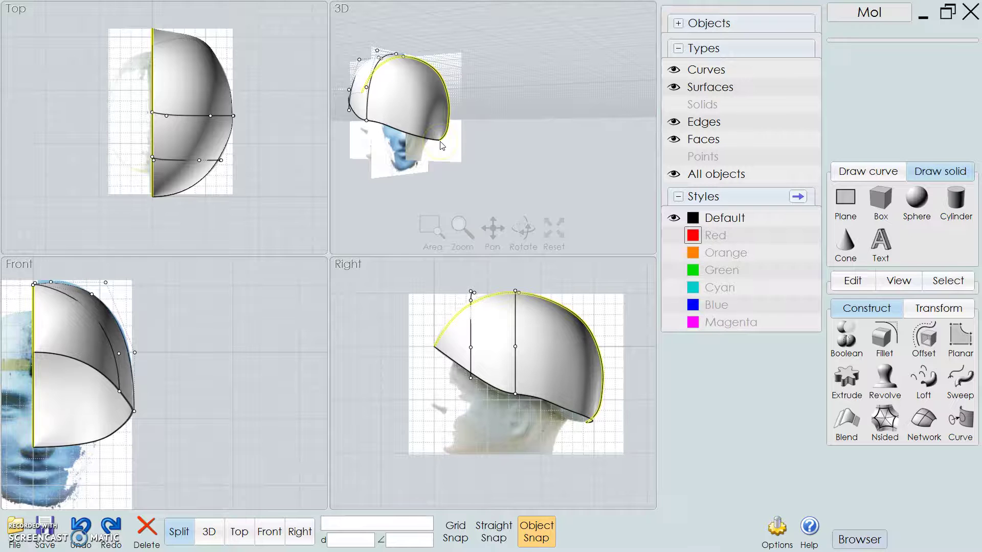
{"action": "left_click", "coordinate": [438, 125]}
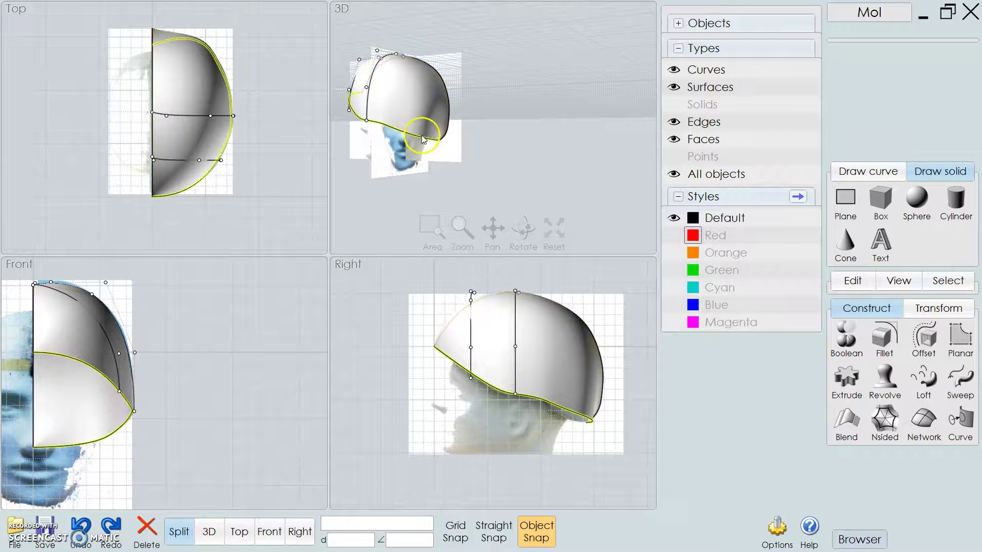
{"action": "left_click", "coordinate": [762, 219]}
{"action": "left_click", "coordinate": [385, 113]}
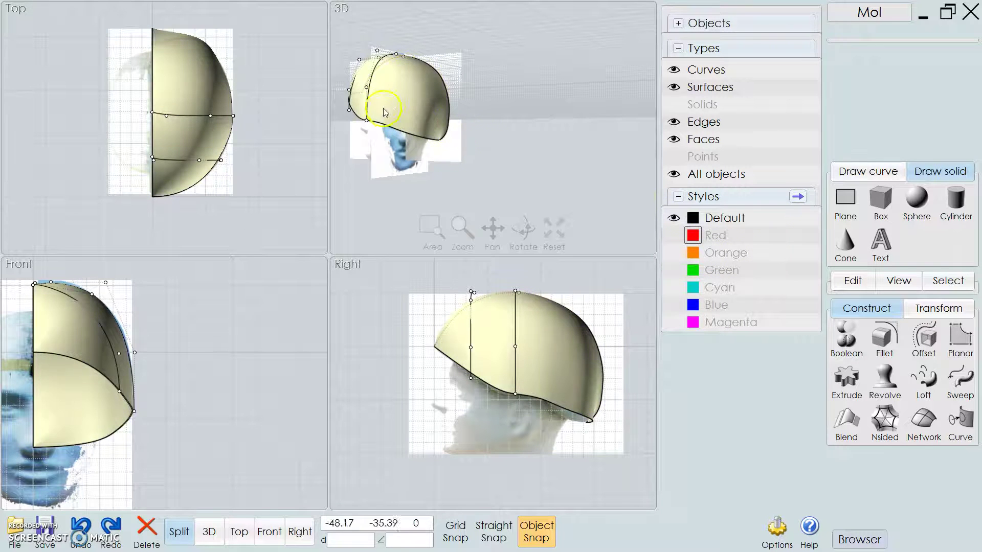
{"action": "left_click", "coordinate": [412, 95]}
{"action": "left_click", "coordinate": [551, 56]}
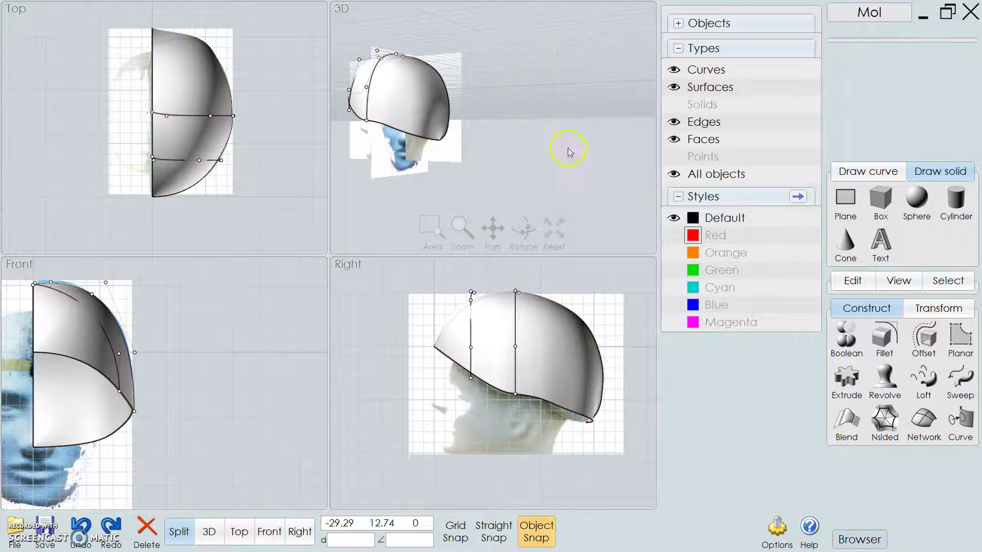
{"action": "left_click", "coordinate": [435, 102]}
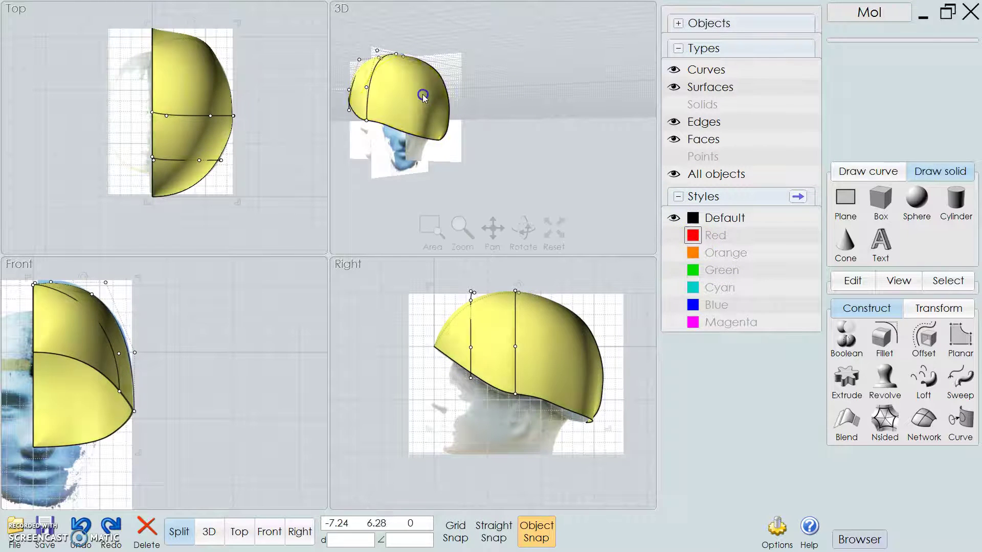
{"action": "left_click", "coordinate": [869, 62]}
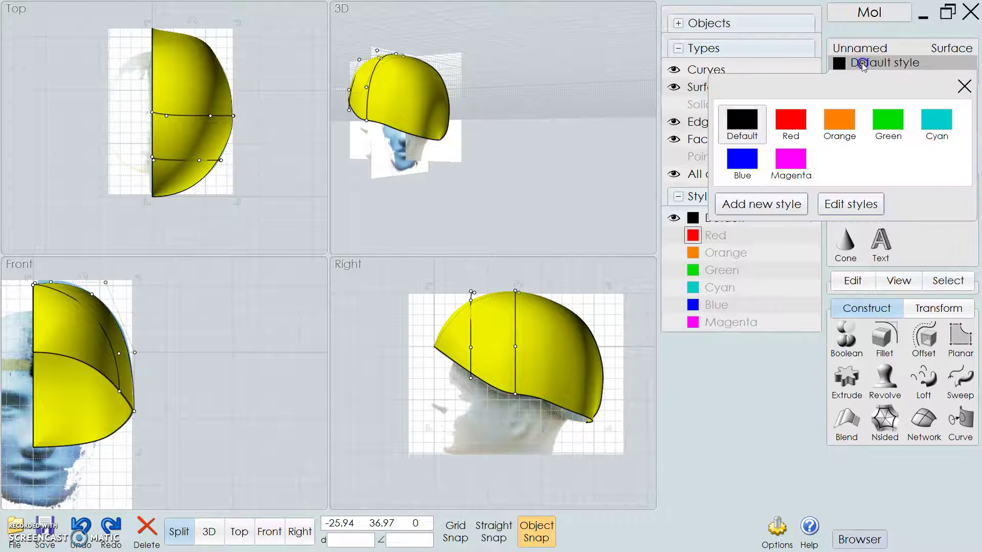
{"action": "left_click", "coordinate": [786, 136]}
{"action": "left_click", "coordinate": [600, 159]}
Examine the red half-helmet surface from several angles in the 3D view and close the scene browser
{"action": "right_click_drag", "start_coordinate": [518, 207], "coordinate": [575, 121]}
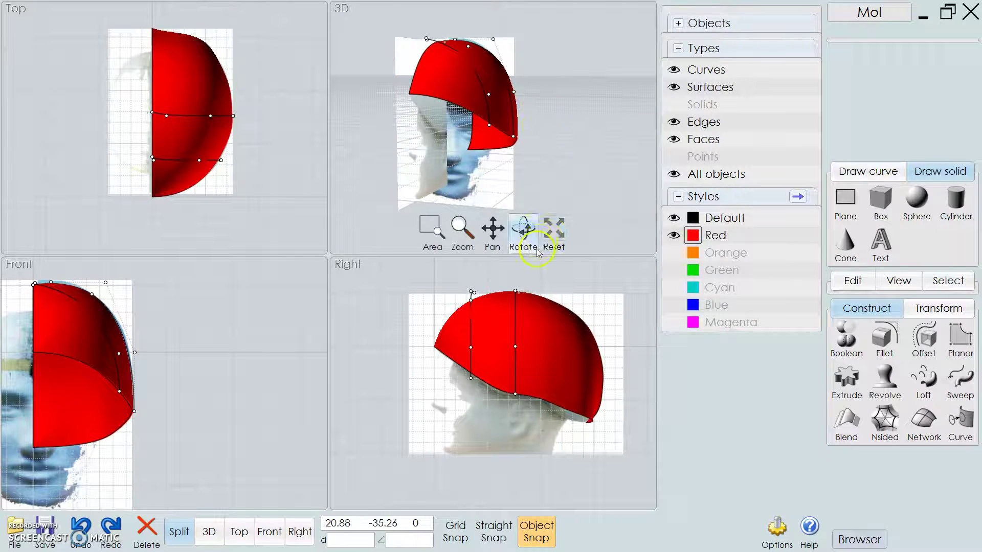
{"action": "right_click_drag", "start_coordinate": [500, 92], "coordinate": [557, 125]}
{"action": "scroll", "coordinate": [556, 120], "scroll_direction": "up", "scroll_amount": 3}
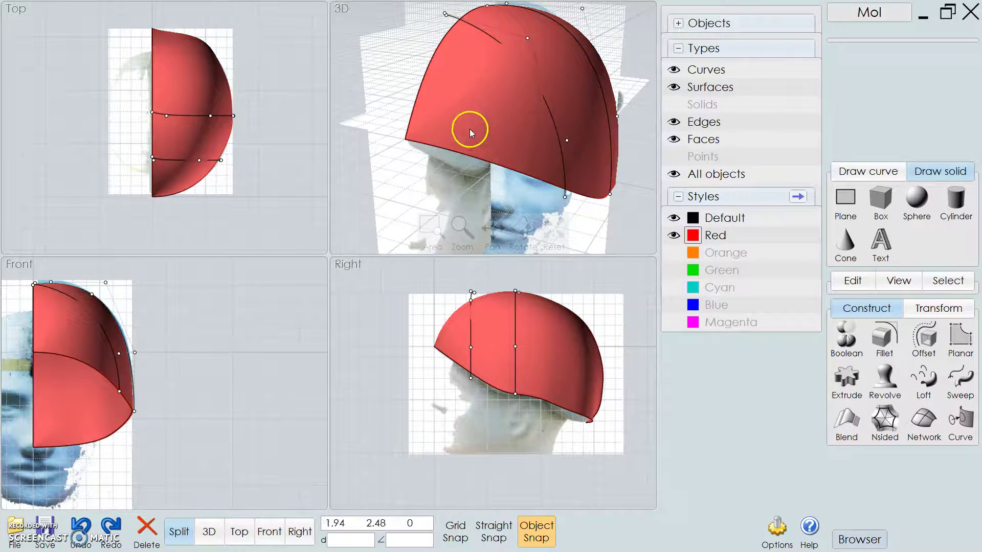
{"action": "scroll", "coordinate": [475, 153], "scroll_direction": "up", "scroll_amount": 4}
{"action": "scroll", "coordinate": [496, 149], "scroll_direction": "down", "scroll_amount": 5}
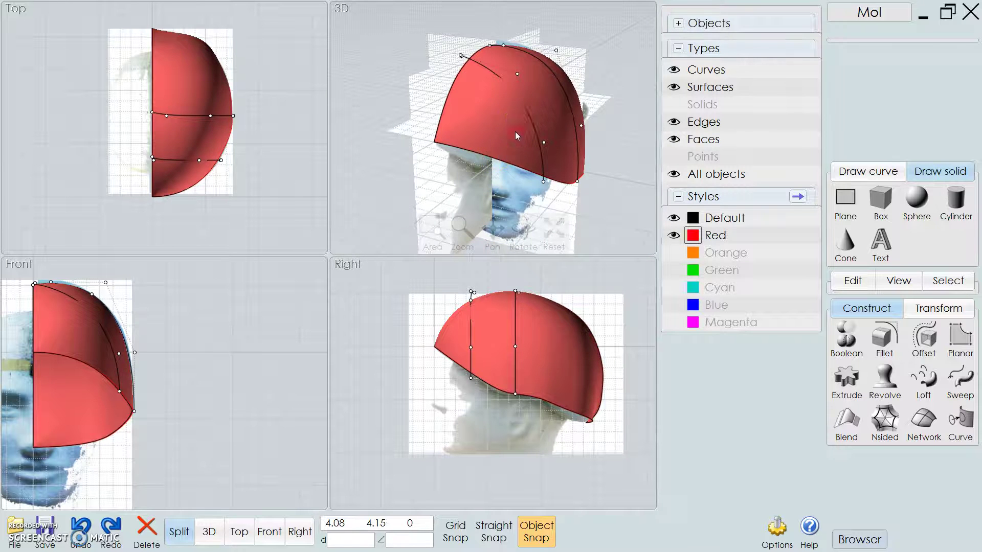
{"action": "right_click_drag", "start_coordinate": [514, 131], "coordinate": [496, 130]}
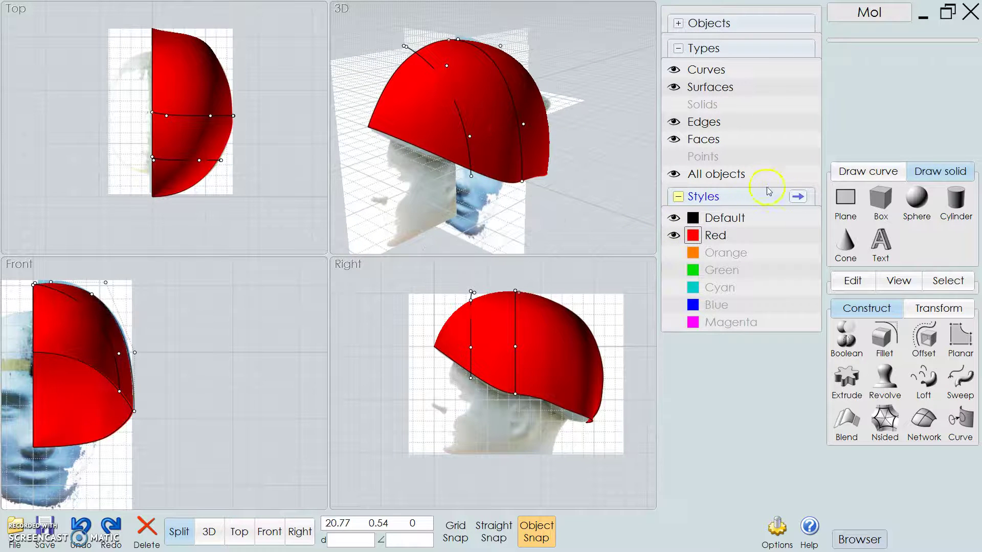
{"action": "left_click", "coordinate": [859, 540]}
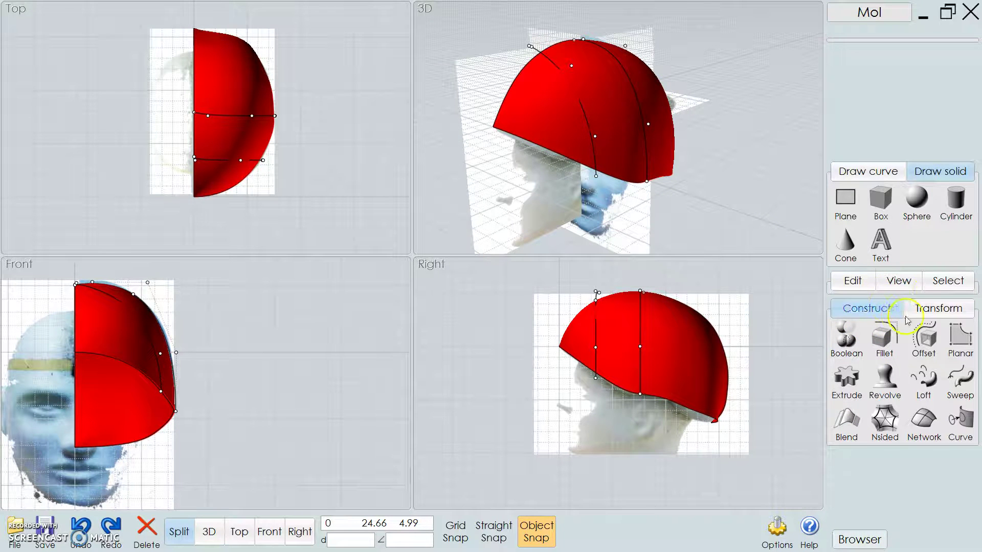
{"action": "left_click", "coordinate": [936, 316]}
{"action": "left_click", "coordinate": [876, 309]}
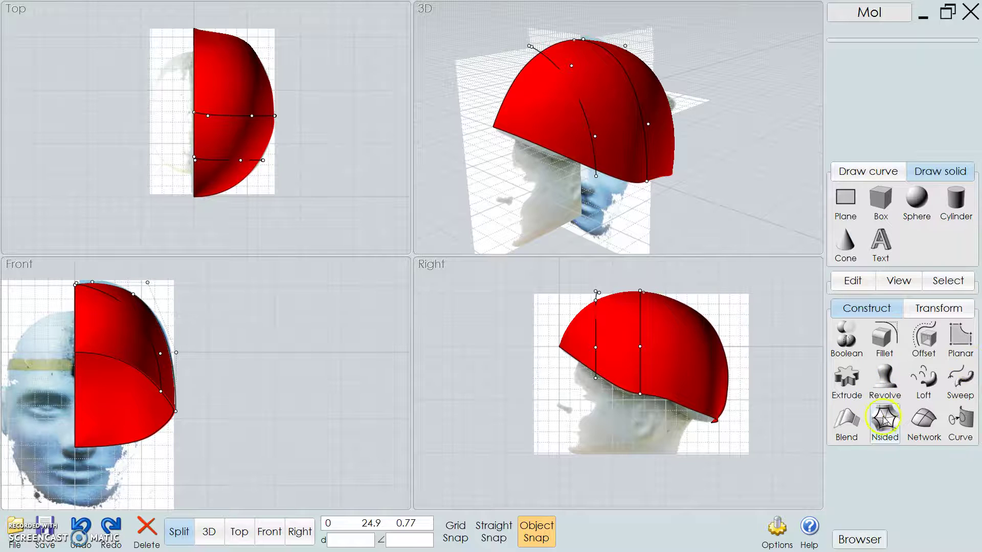
{"action": "left_click", "coordinate": [938, 312]}
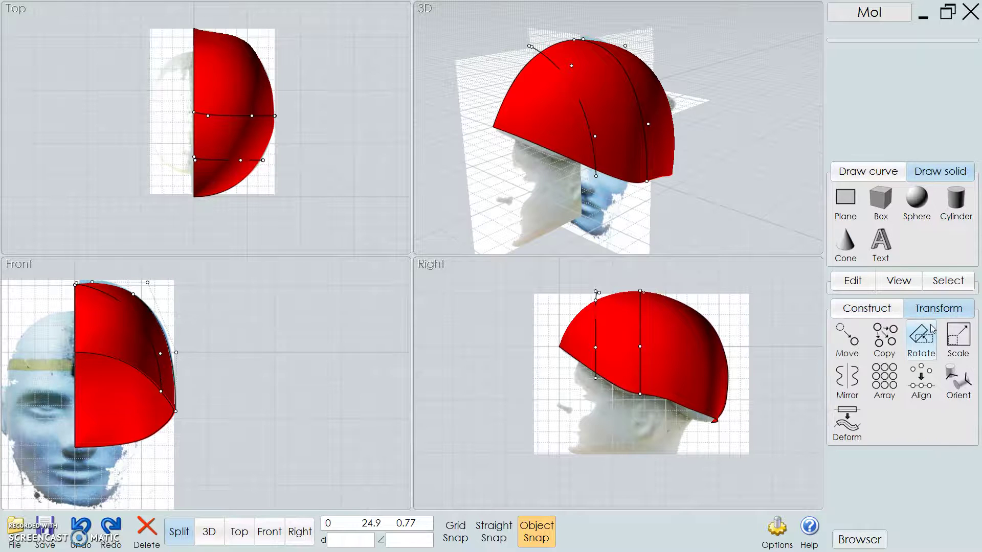
{"action": "left_click", "coordinate": [847, 418]}
{"action": "left_click", "coordinate": [845, 424]}
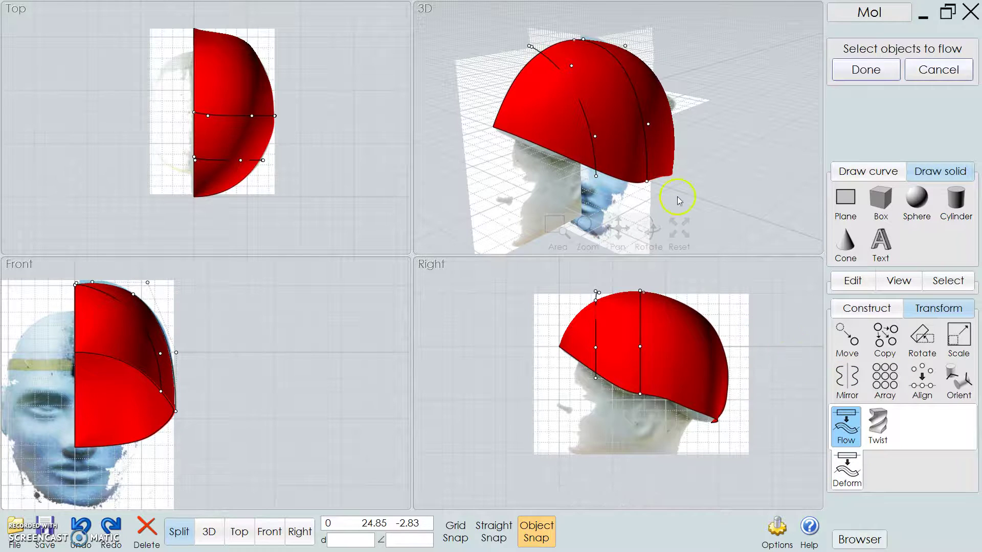
{"action": "left_click", "coordinate": [628, 157]}
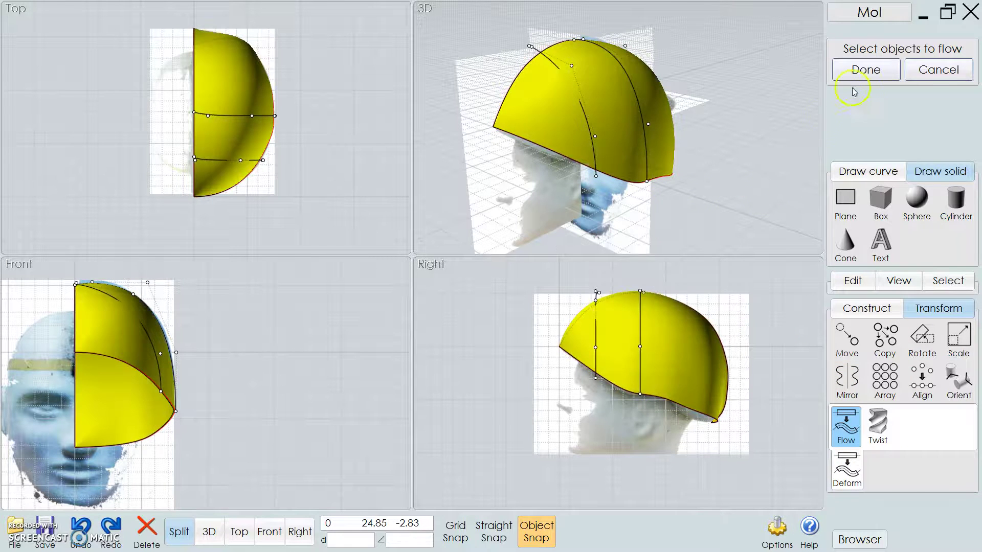
{"action": "left_click", "coordinate": [864, 76]}
{"action": "left_click", "coordinate": [933, 84]}
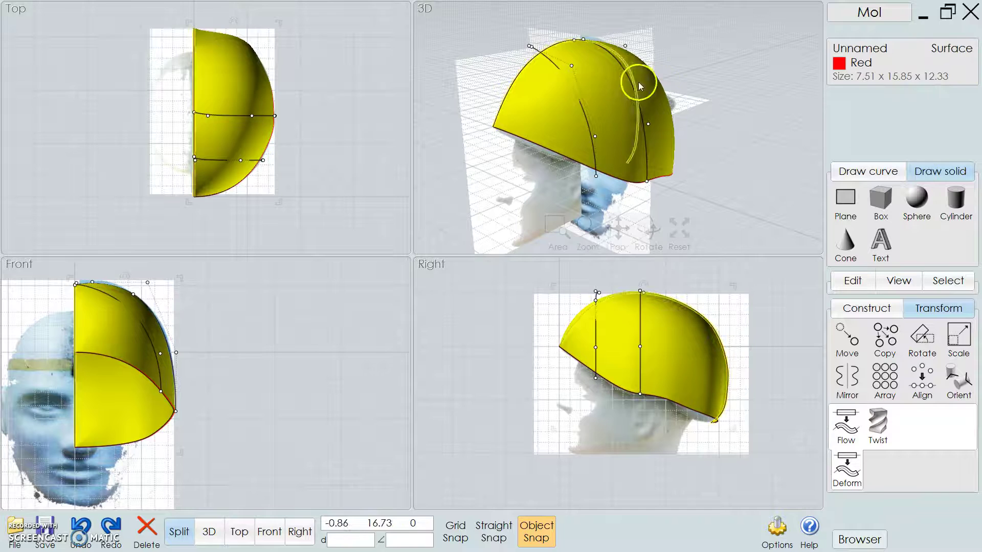
{"action": "left_click", "coordinate": [767, 276]}
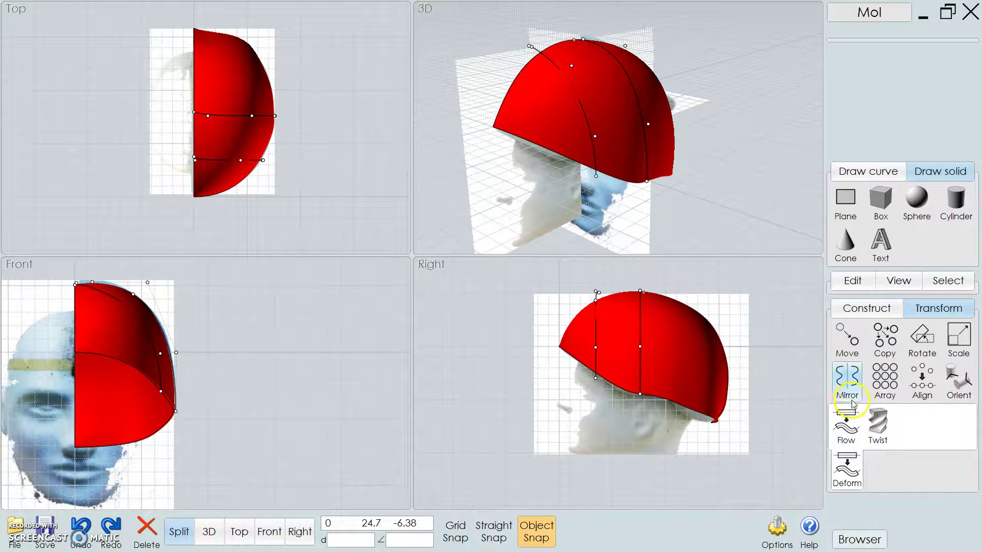
{"action": "left_click", "coordinate": [900, 395]}
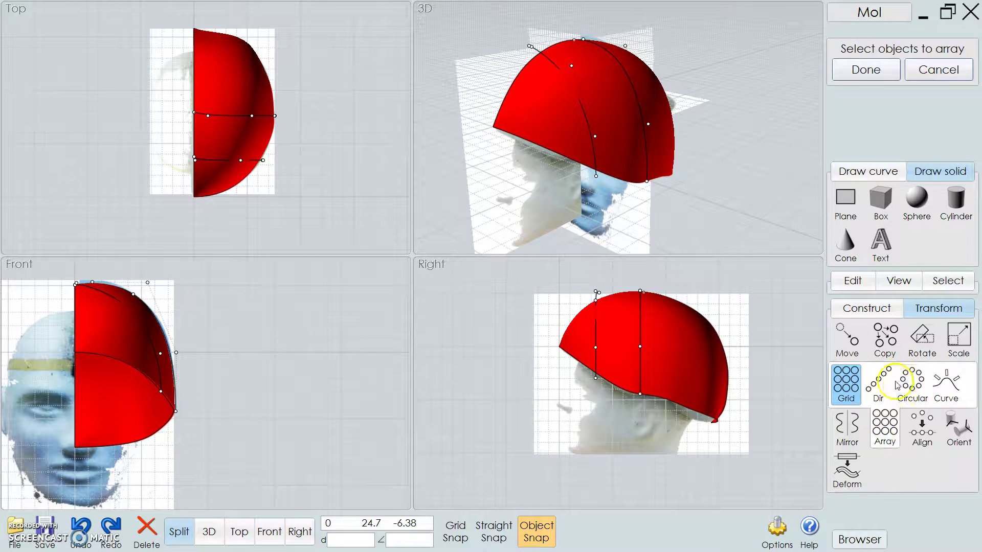
{"action": "left_click", "coordinate": [958, 338]}
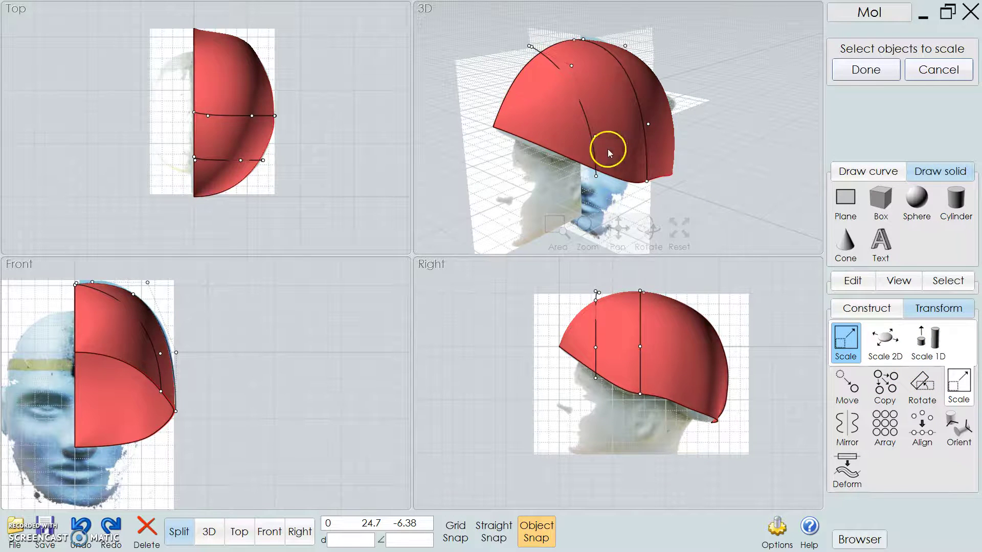
{"action": "left_click", "coordinate": [609, 150]}
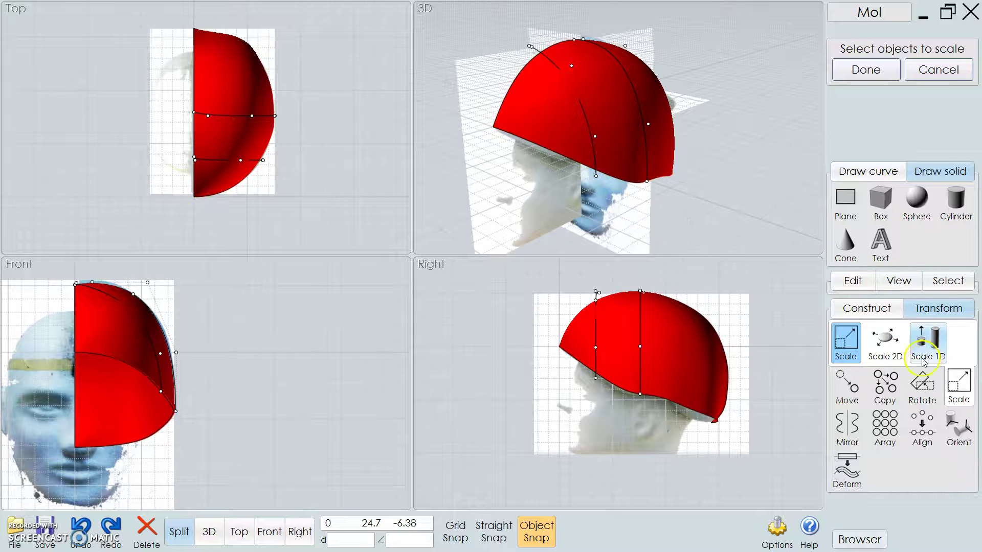
{"action": "left_click", "coordinate": [877, 310]}
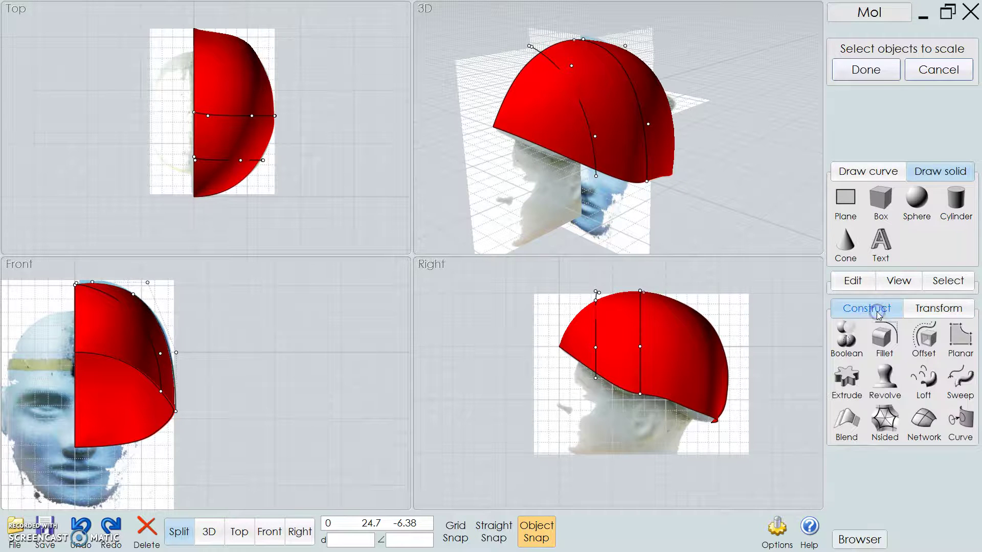
{"action": "left_click", "coordinate": [896, 286]}
{"action": "left_click", "coordinate": [859, 284]}
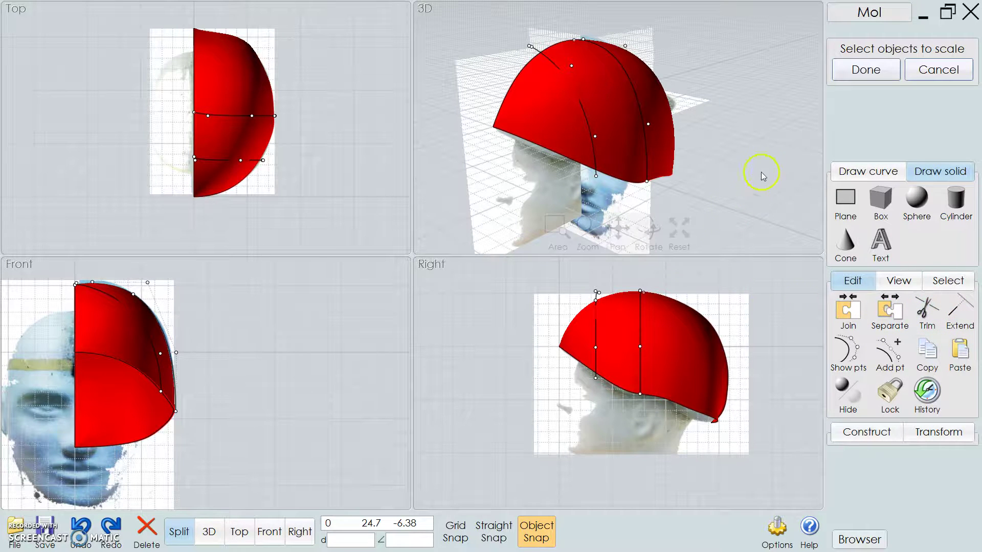
{"action": "left_click", "coordinate": [844, 69]}
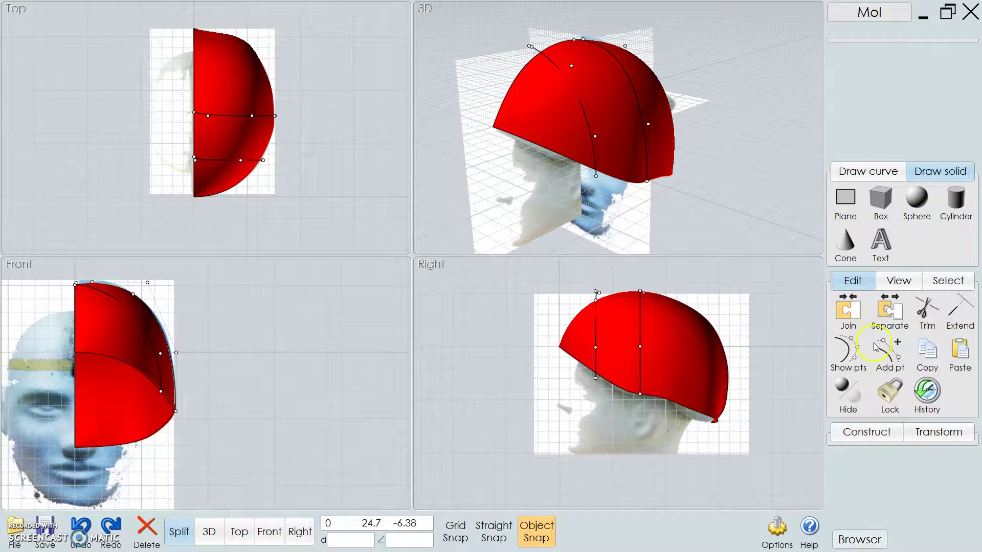
Draw a centre-point circle with a radius of about 1.45 over the helmet's upper front area in the Right view
{"action": "left_click", "coordinate": [886, 285]}
{"action": "left_click", "coordinate": [853, 282]}
{"action": "left_click", "coordinate": [881, 176]}
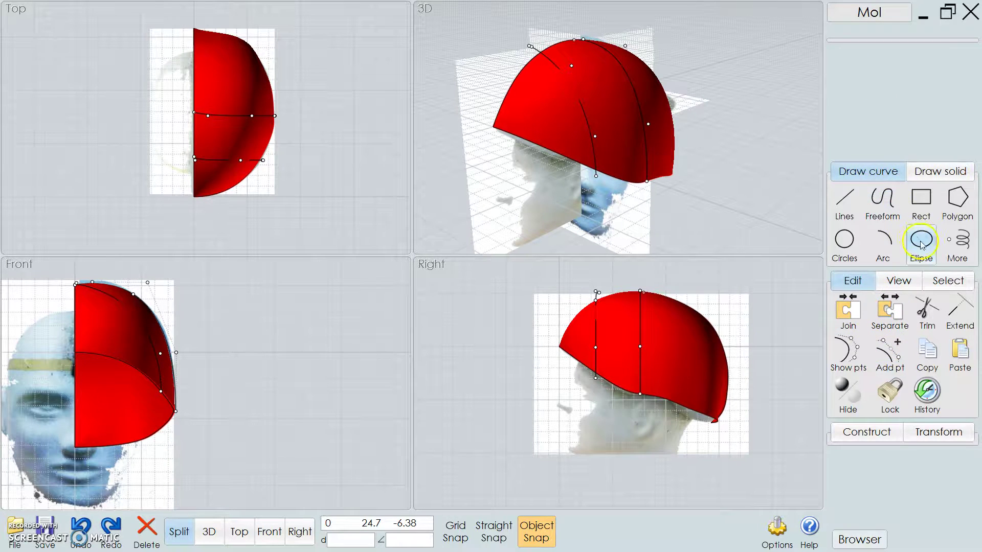
{"action": "left_click", "coordinate": [853, 248]}
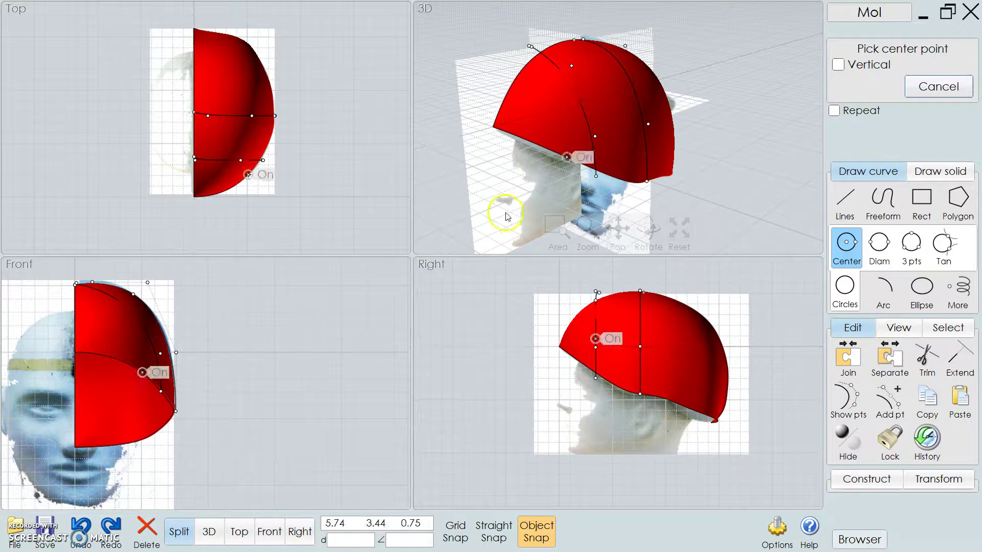
{"action": "left_click", "coordinate": [620, 326]}
{"action": "left_click", "coordinate": [632, 334]}
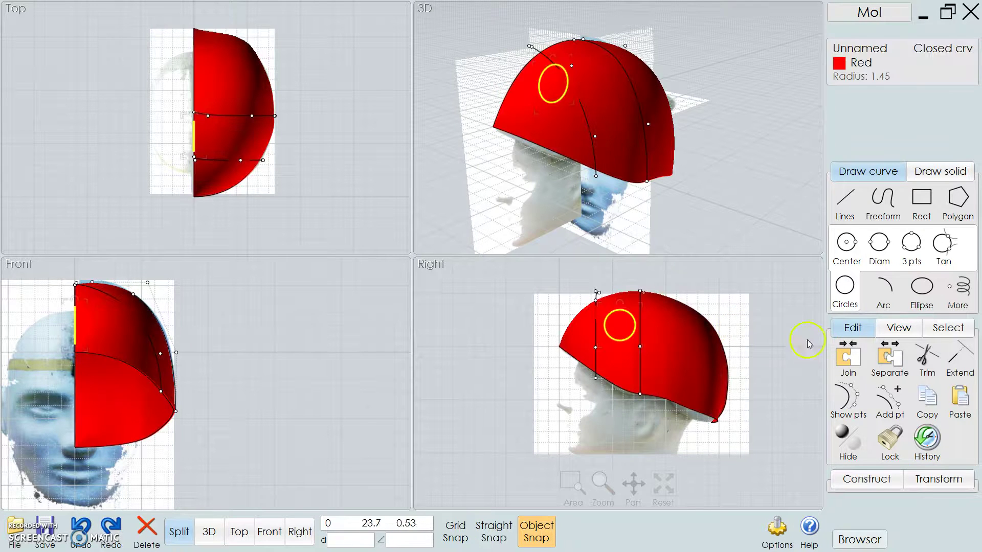
Try a mutual trim with only the circle selected, and clear the selection
{"action": "left_click", "coordinate": [924, 364]}
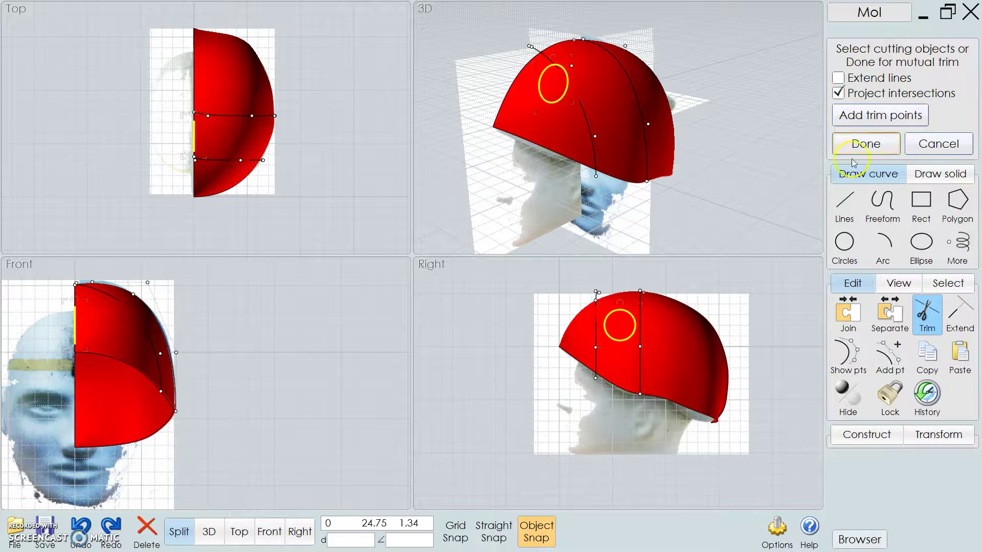
{"action": "left_click", "coordinate": [866, 144]}
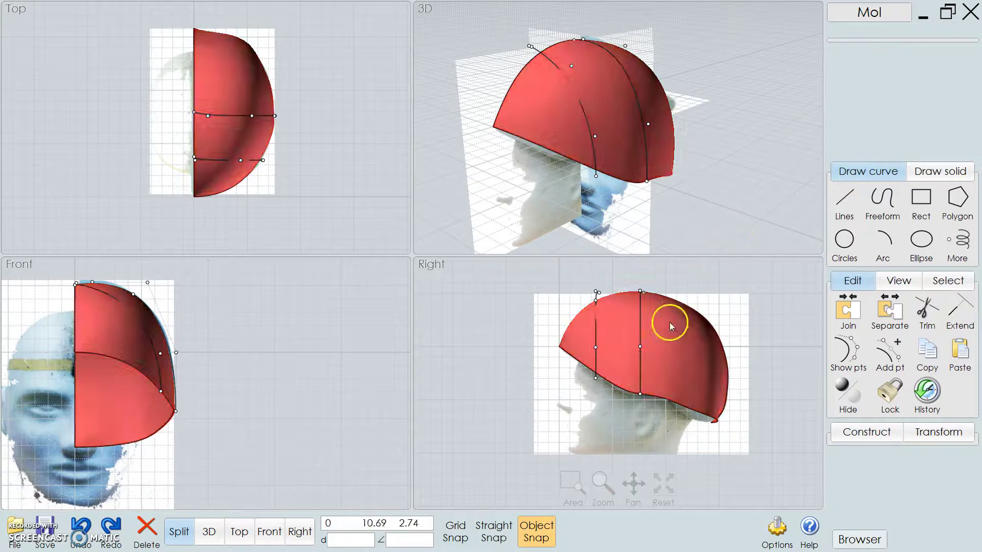
{"action": "left_click", "coordinate": [685, 327]}
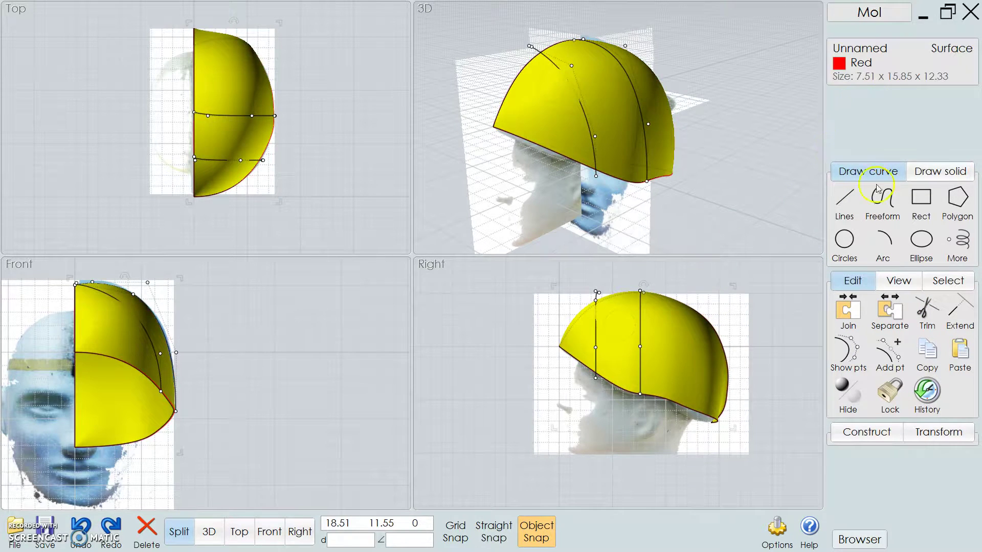
{"action": "left_click", "coordinate": [771, 370]}
Trim the half-helmet surface with the circle as the cutting object, keeping all the resulting pieces
{"action": "left_click", "coordinate": [928, 313]}
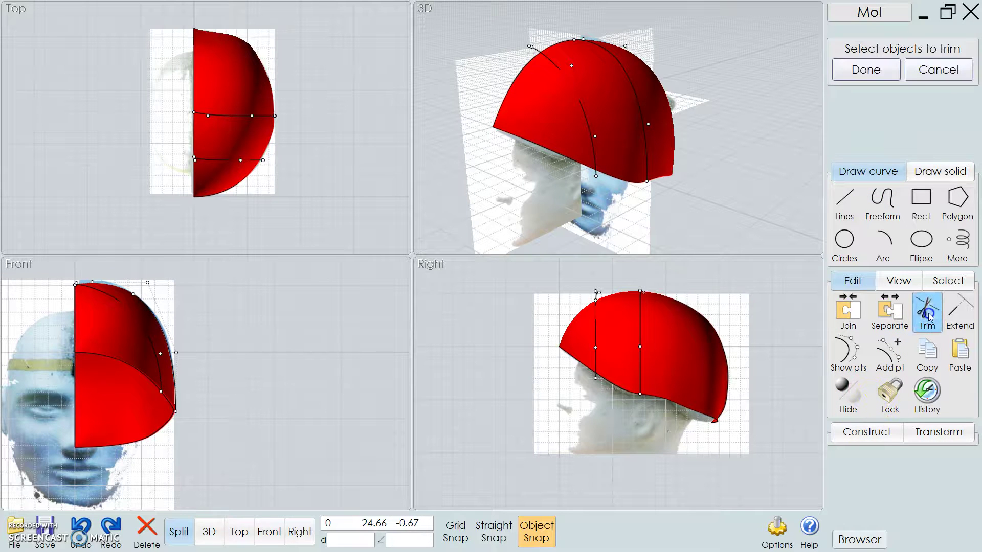
{"action": "left_click", "coordinate": [663, 347]}
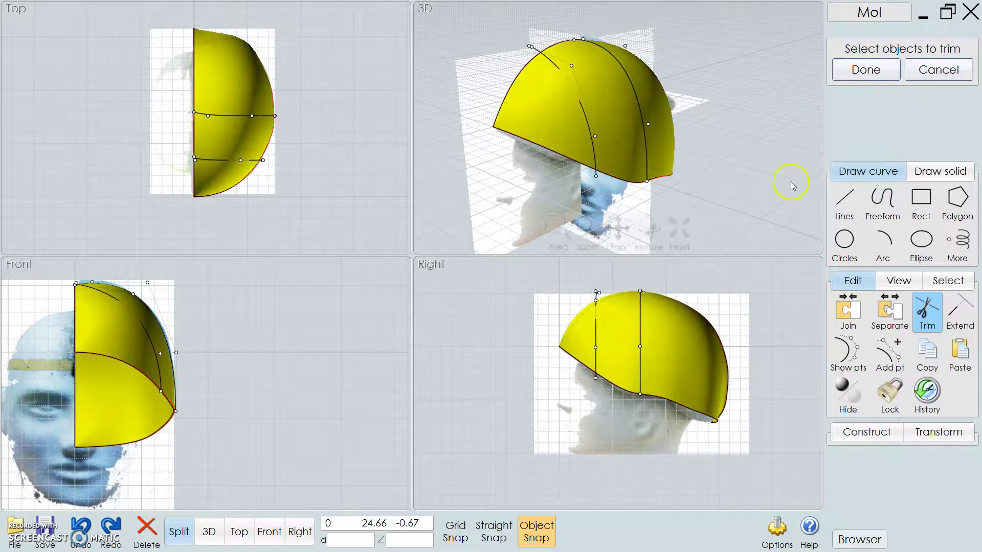
{"action": "left_click", "coordinate": [865, 69]}
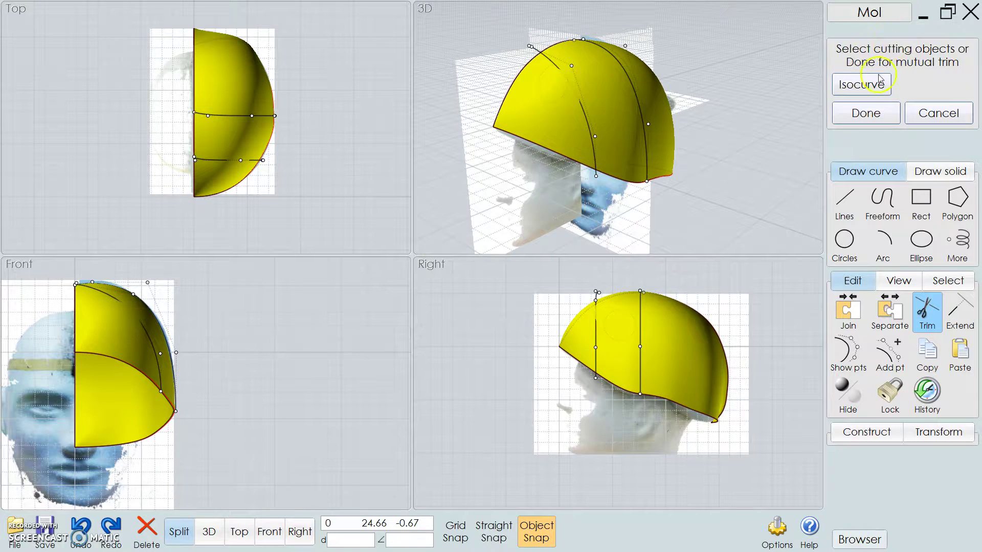
{"action": "right_click_drag", "start_coordinate": [539, 351], "coordinate": [511, 365]}
{"action": "right_click_drag", "start_coordinate": [473, 164], "coordinate": [577, 165]}
{"action": "left_click", "coordinate": [773, 73]}
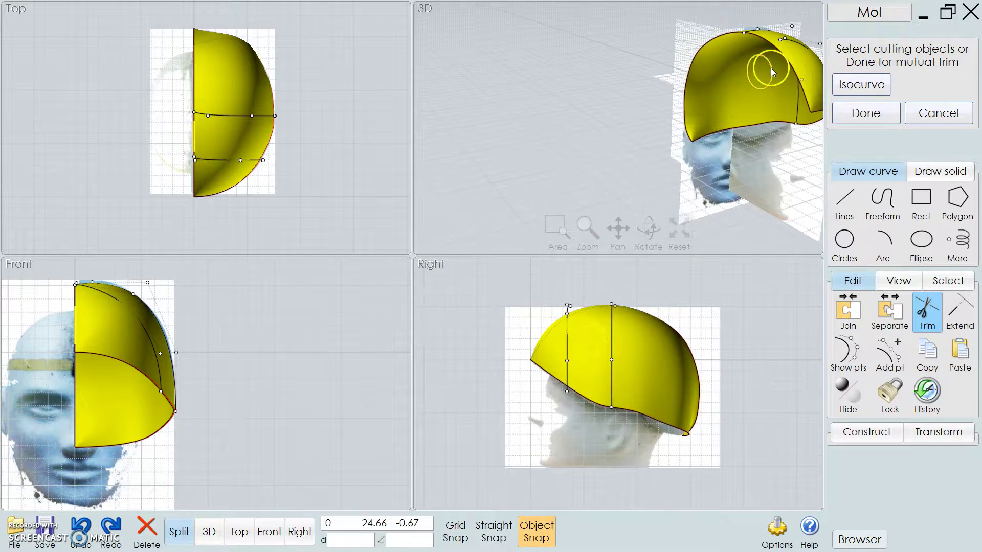
{"action": "left_click", "coordinate": [865, 113]}
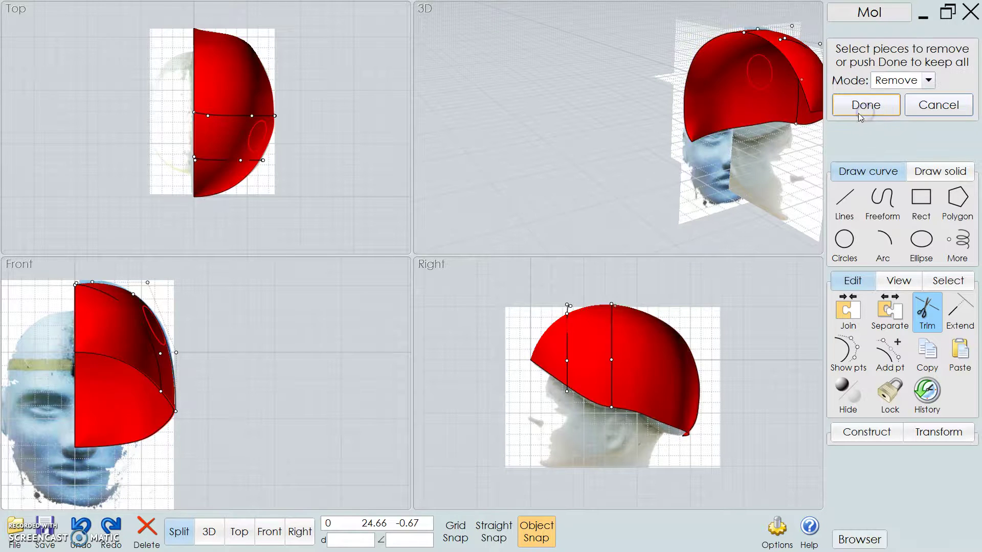
{"action": "right_click_drag", "start_coordinate": [767, 126], "coordinate": [647, 131]}
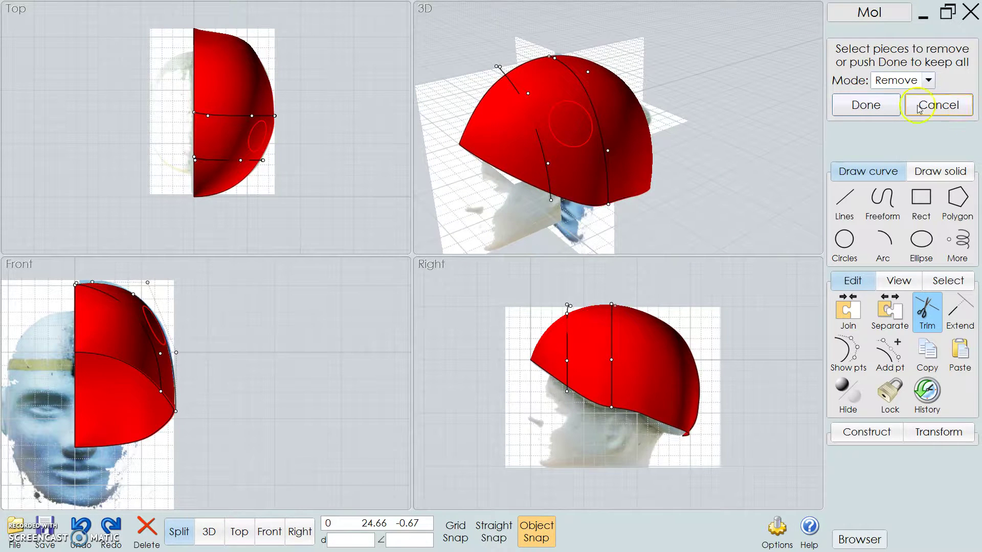
{"action": "left_click", "coordinate": [888, 109]}
Delete the circular piece cut out of the helmet surface
{"action": "left_click", "coordinate": [567, 125]}
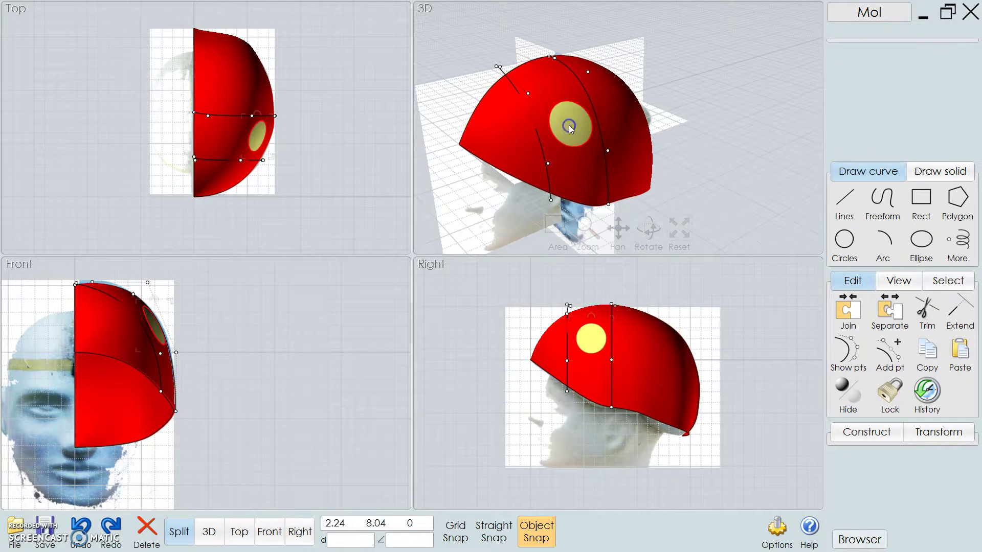
{"action": "right_click", "coordinate": [567, 131]}
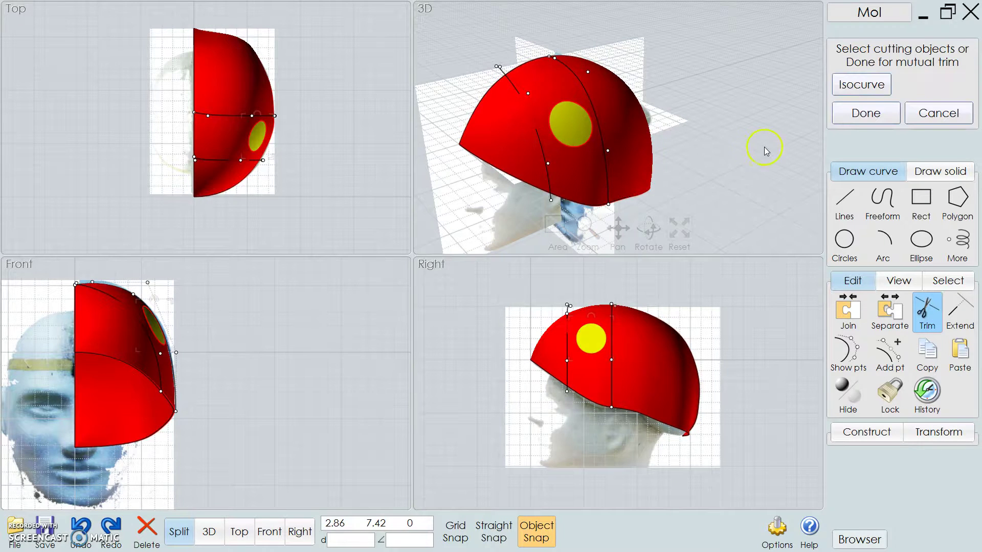
{"action": "left_click", "coordinate": [928, 112]}
{"action": "left_click", "coordinate": [738, 118]}
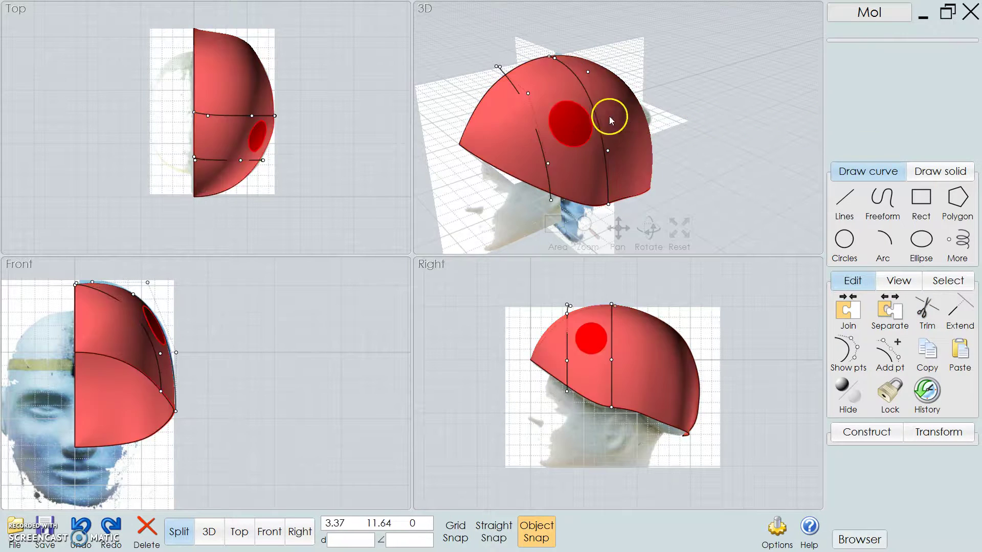
{"action": "key", "text": "Delete"}
{"action": "right_click", "coordinate": [716, 160]}
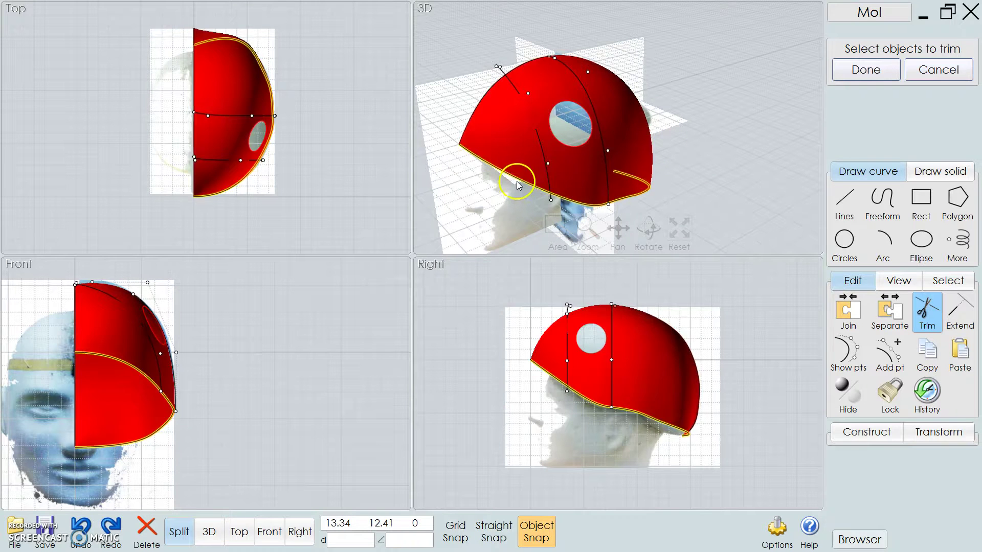
Undo the deletion of the helmet's circular piece
{"action": "left_click_drag", "start_coordinate": [437, 84], "coordinate": [477, 87]}
{"action": "right_click_drag", "start_coordinate": [437, 77], "coordinate": [503, 65]}
{"action": "right_click_drag", "start_coordinate": [426, 100], "coordinate": [562, 139]}
{"action": "left_click", "coordinate": [561, 140]}
{"action": "key", "text": "ctrl+z"}
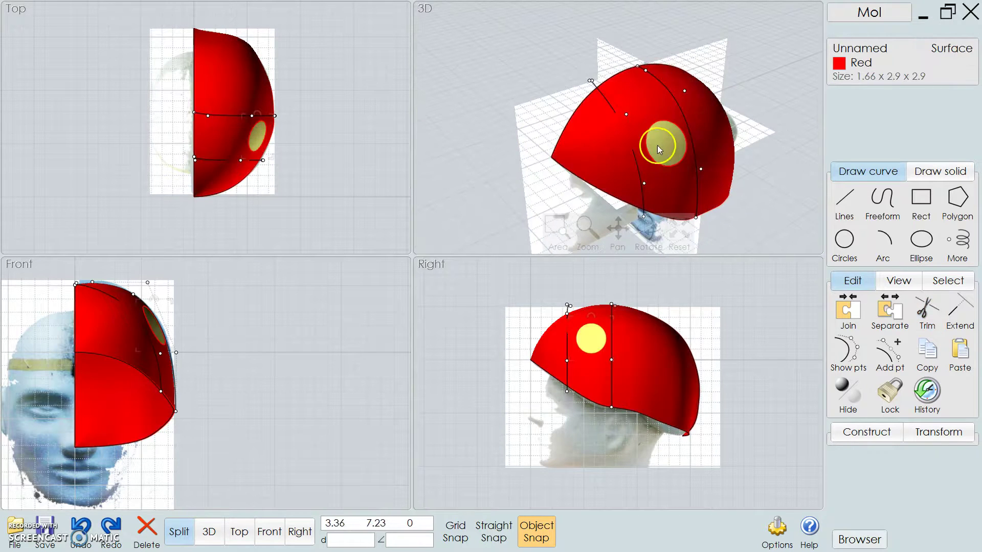
Move the circular piece partly out of its opening toward the front of the helmet
{"action": "right_click", "coordinate": [577, 117]}
{"action": "right_click", "coordinate": [679, 144]}
{"action": "right_click", "coordinate": [674, 145]}
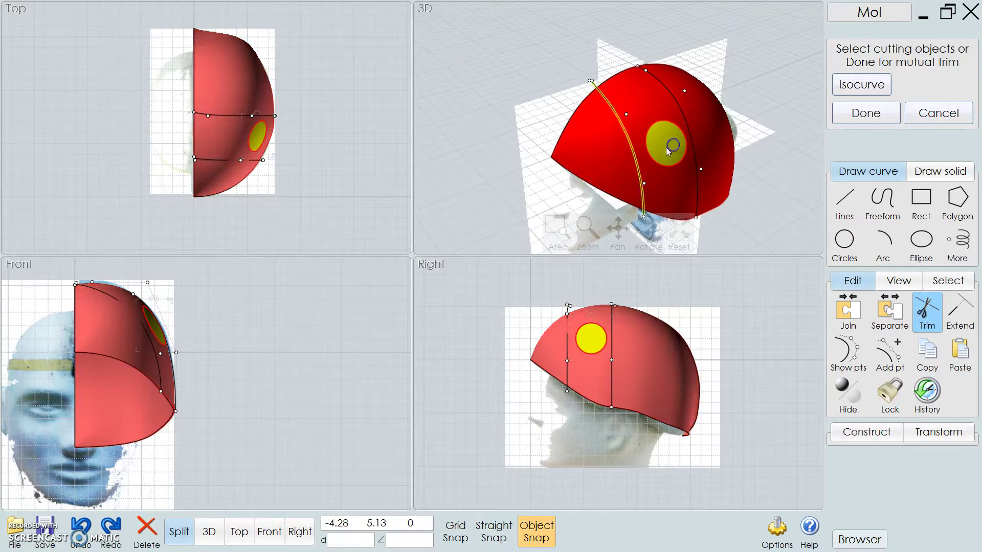
{"action": "left_click_drag", "start_coordinate": [671, 145], "coordinate": [647, 140]}
{"action": "left_click", "coordinate": [862, 106]}
{"action": "left_click", "coordinate": [862, 106]}
{"action": "left_click", "coordinate": [658, 144]}
{"action": "mouse_move", "coordinate": [666, 152]}
{"action": "right_mouse_down"}
{"action": "mouse_move", "coordinate": [660, 140]}
{"action": "mouse_move", "coordinate": [675, 142]}
{"action": "right_mouse_up"}
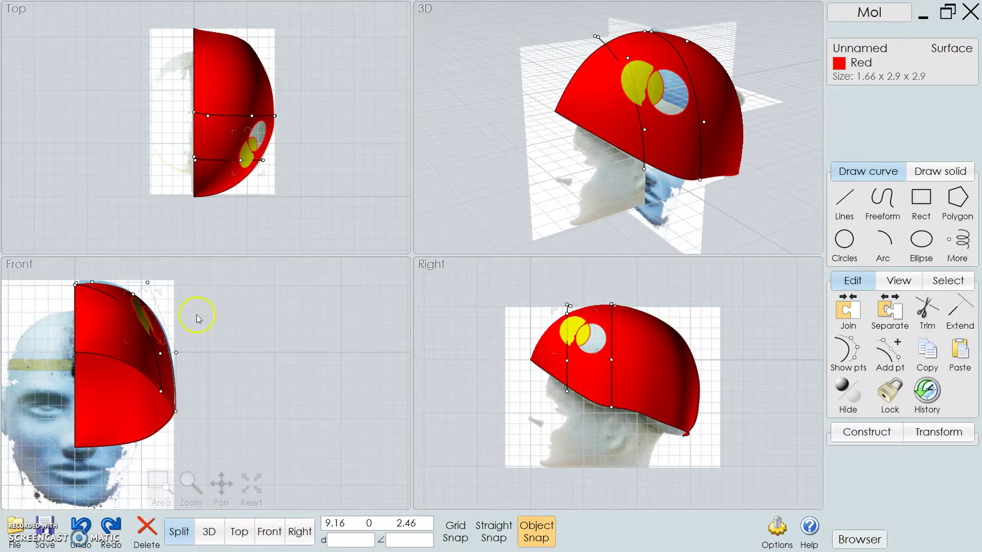
Shift the circular piece down by about 1.26 in the Front view
{"action": "left_click_drag", "start_coordinate": [138, 314], "coordinate": [138, 336]}
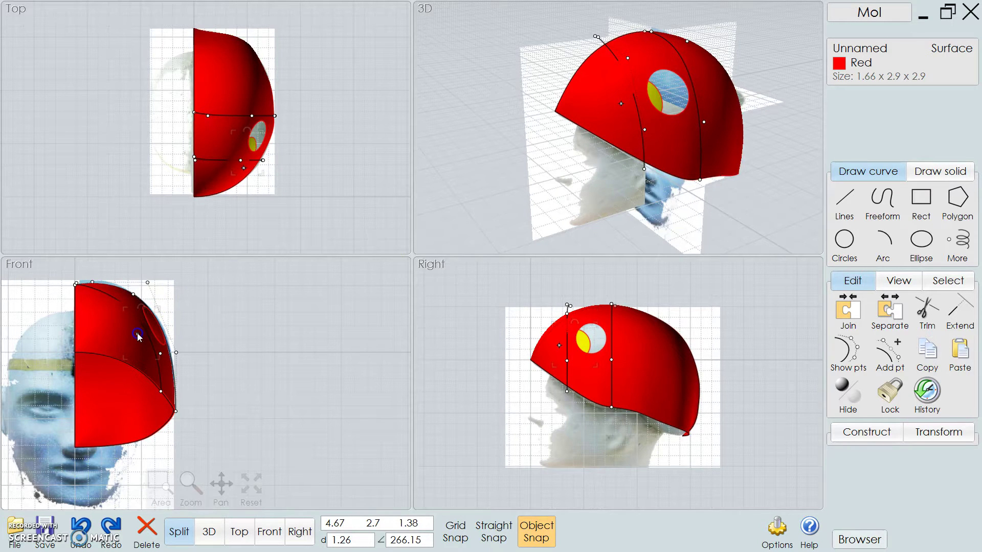
{"action": "right_click_drag", "start_coordinate": [499, 215], "coordinate": [687, 8]}
{"action": "scroll", "coordinate": [678, 18], "scroll_direction": "up", "scroll_amount": 5}
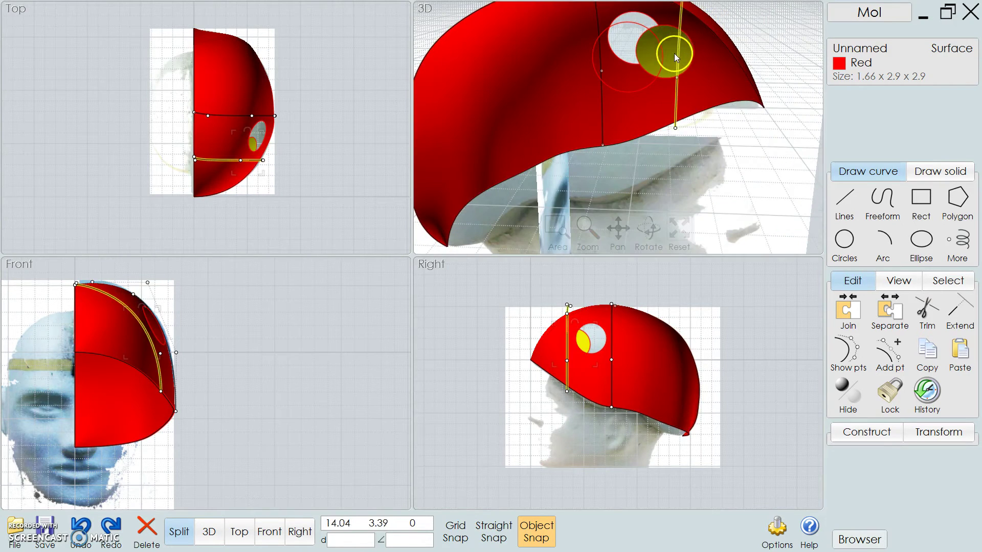